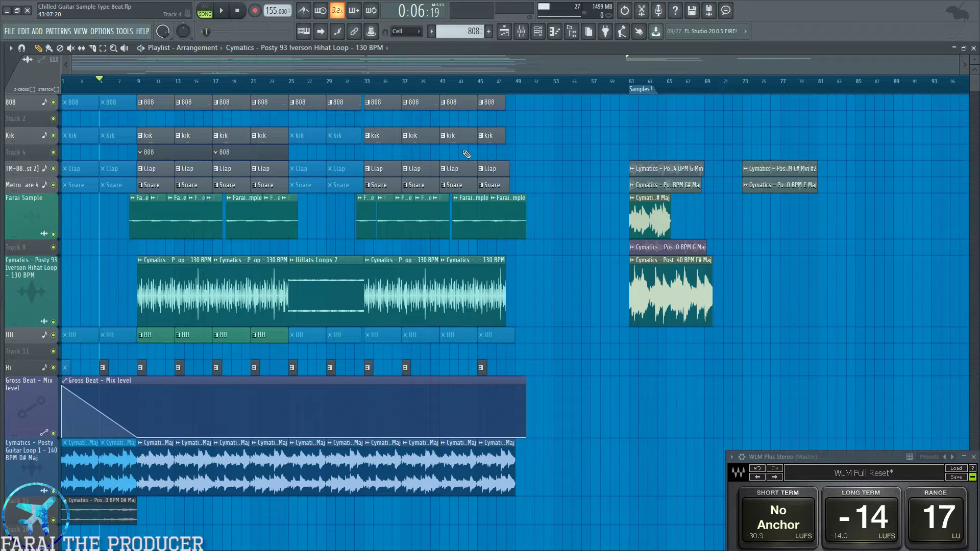
Inspect the sample settings of the Posty Guitar Loop 1 clip and browse the sample pack's Guitar Loops folder.
double_click(170, 473)
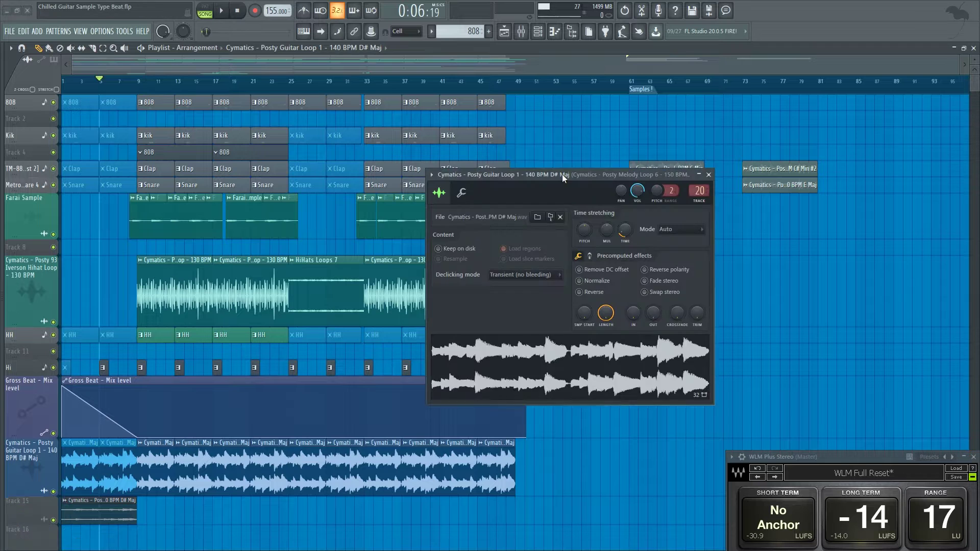
drag(428, 173, 331, 172)
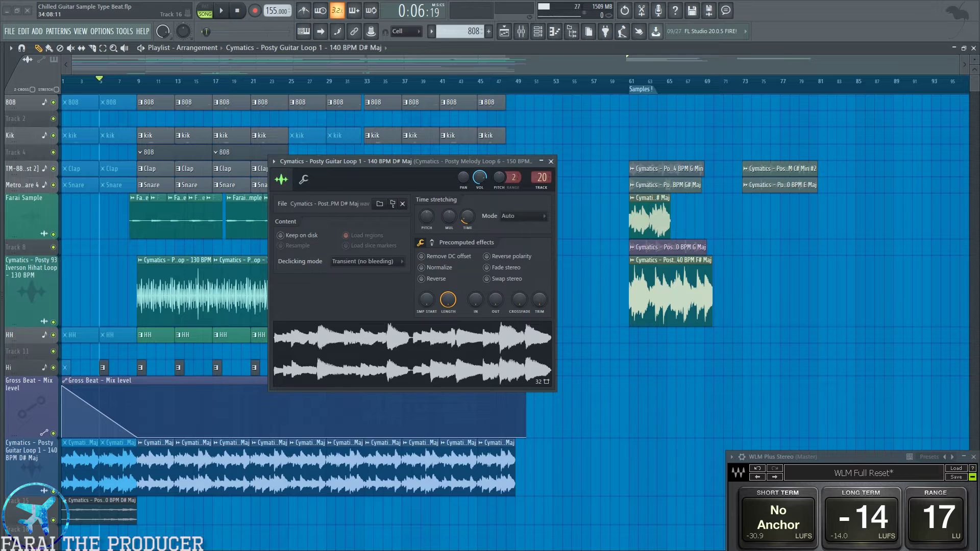
drag(517, 394, 518, 187)
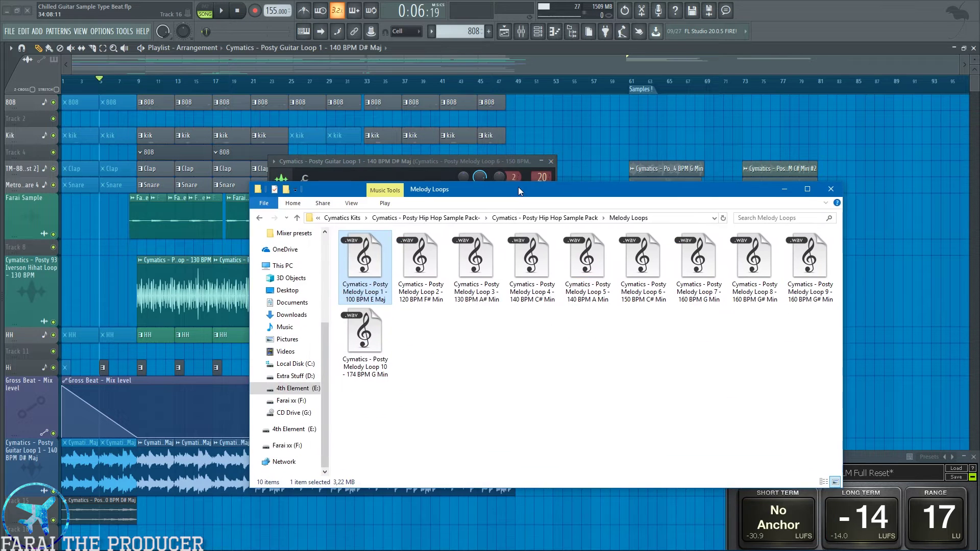
click(259, 218)
double_click(584, 268)
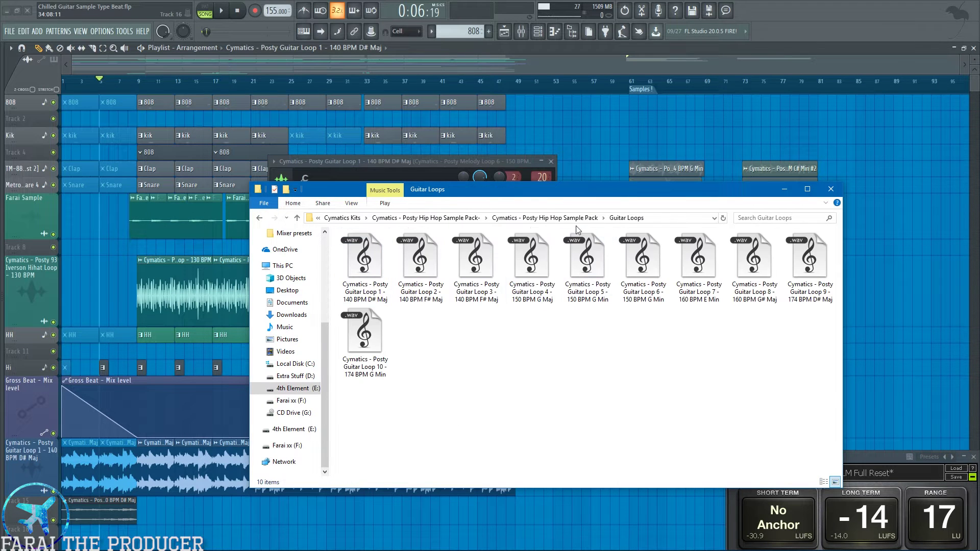
drag(544, 189, 500, 550)
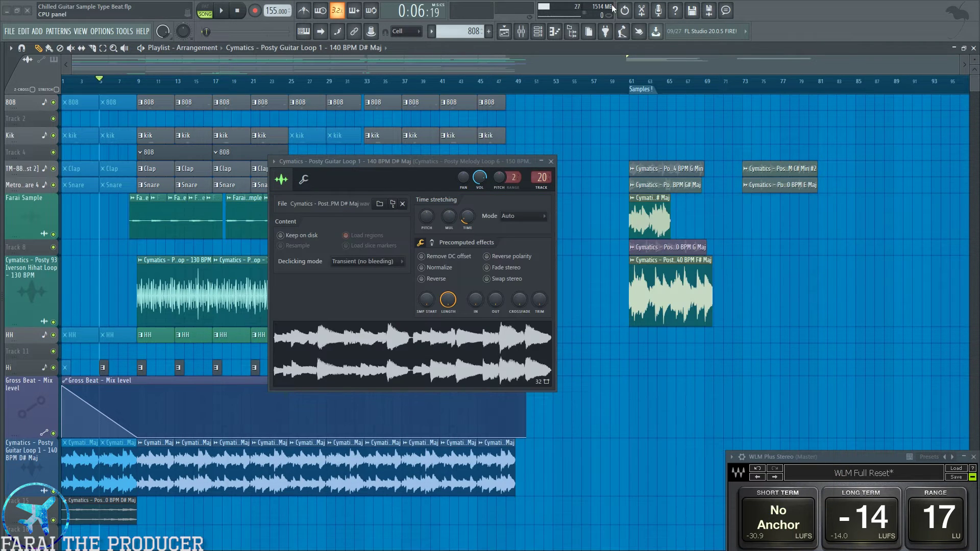
click(551, 161)
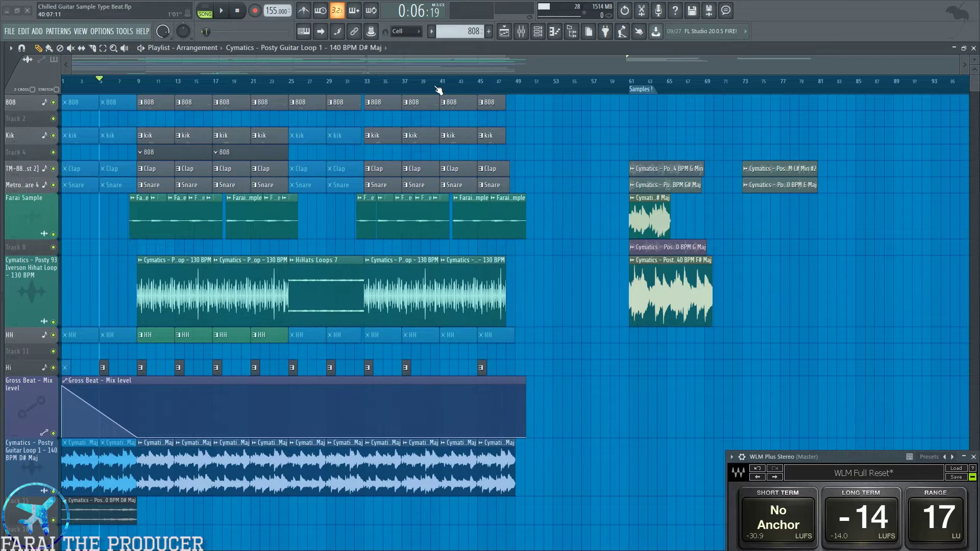
Play the arrangement and check the sample settings of the Posty 93 Iverson Hihat Loop clip.
key(space)
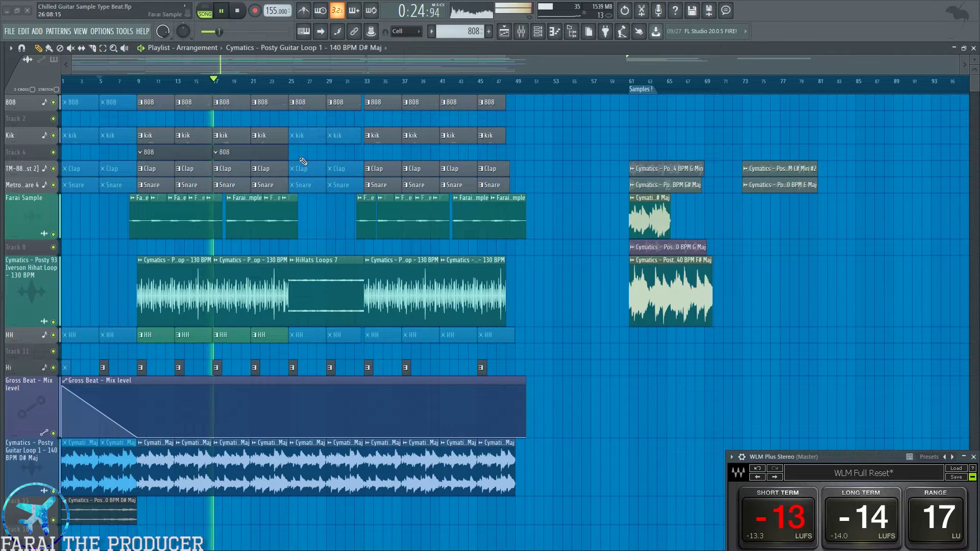
double_click(259, 286)
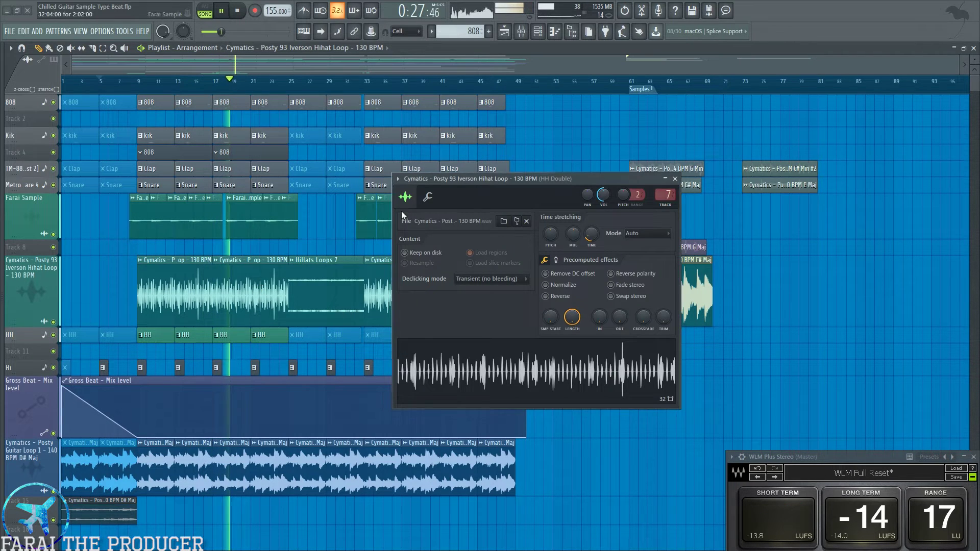
click(675, 179)
Inspect the Posty Guitar Loop 1 sample during playback, toggling its multichannel waveform view off and back on.
click(227, 475)
double_click(228, 475)
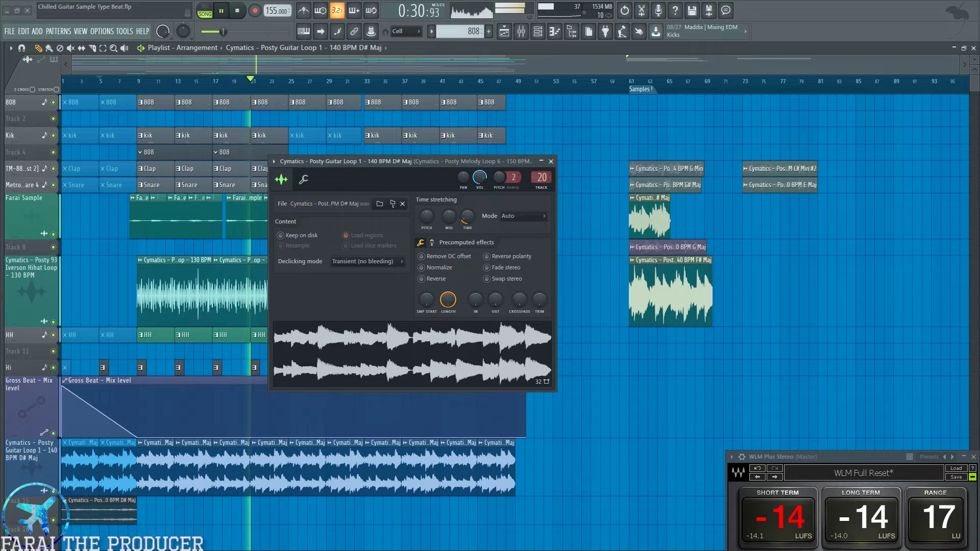
right_click(411, 340)
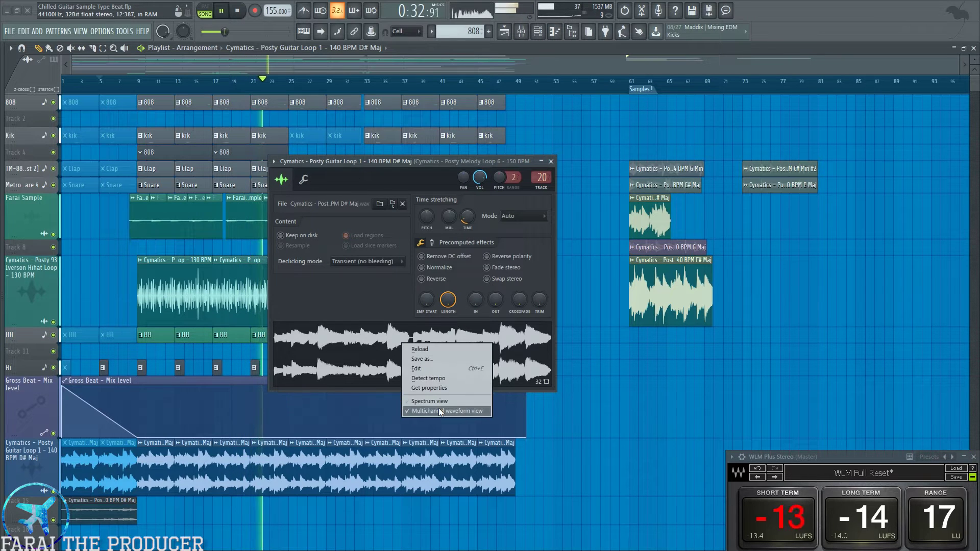
click(439, 408)
right_click(422, 356)
click(451, 426)
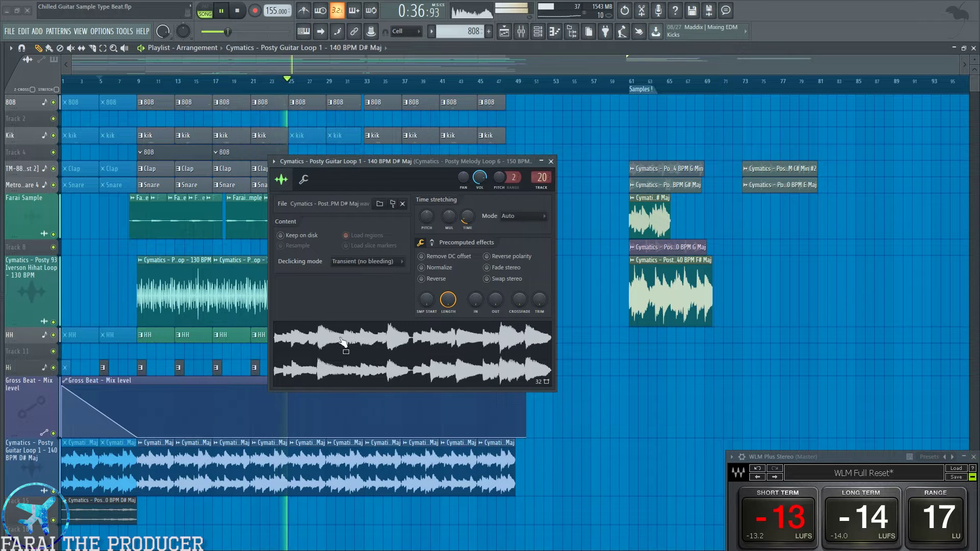
click(551, 161)
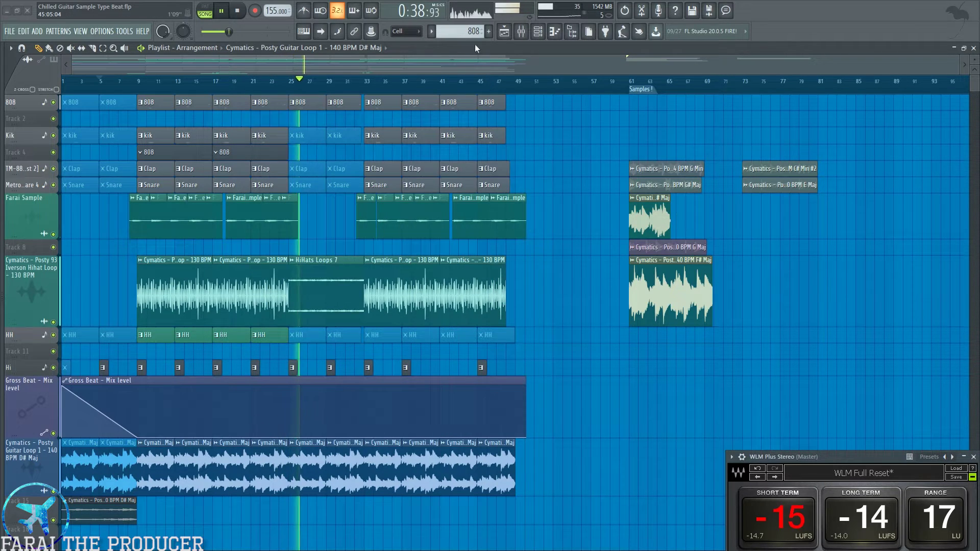
Look over the playlist tracks from the 808 to the guitar loop and stop the playback.
scroll(373, 381, down, 1)
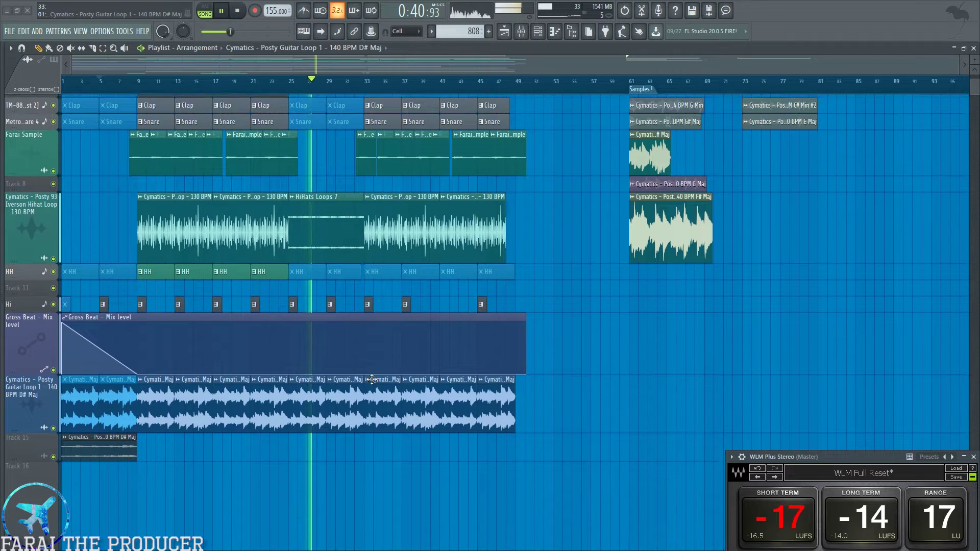
scroll(370, 141, up, 2)
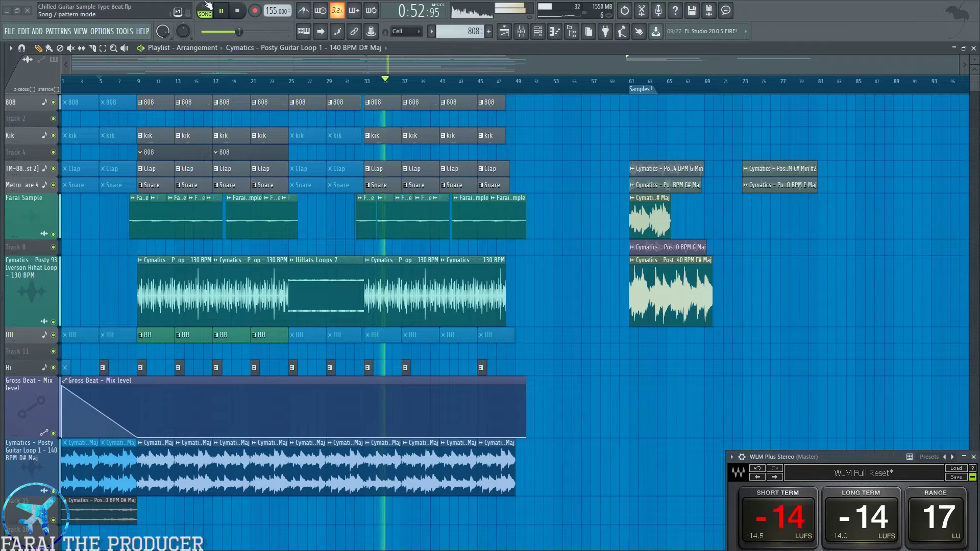
click(237, 11)
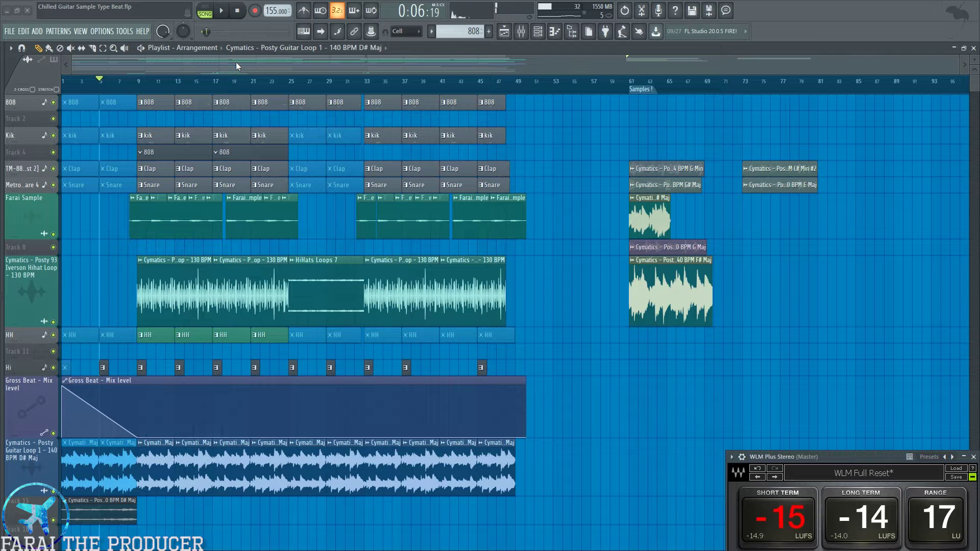
scroll(224, 426, down, 5)
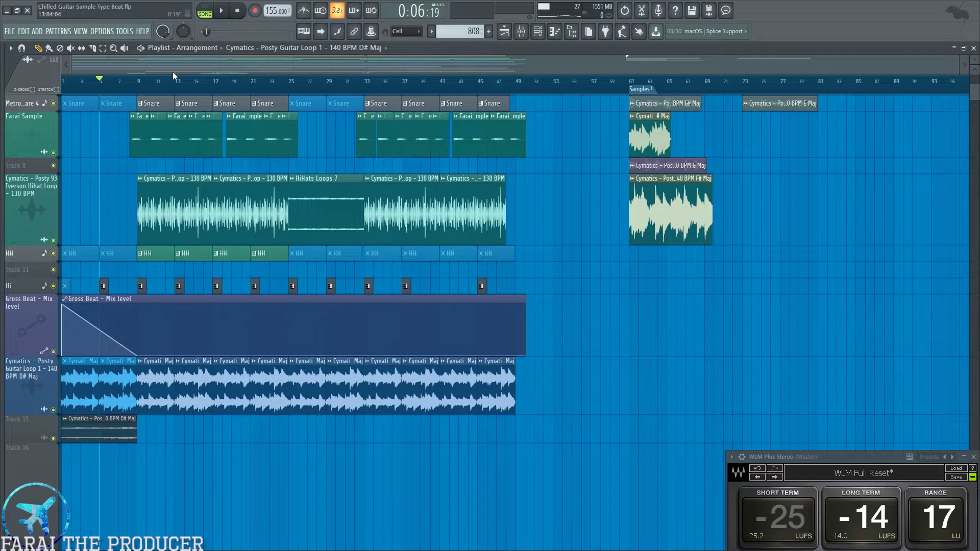
scroll(120, 193, up, 5)
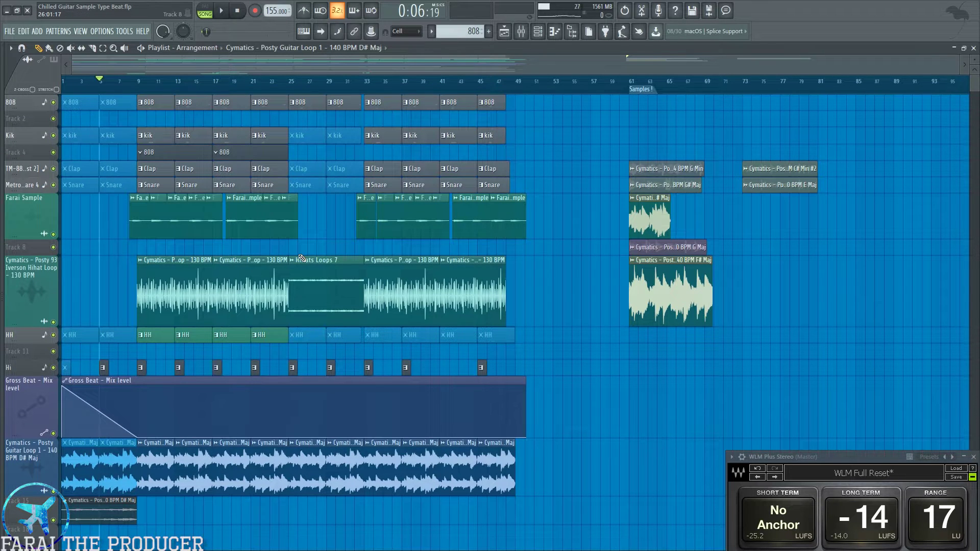
scroll(301, 258, down, 6)
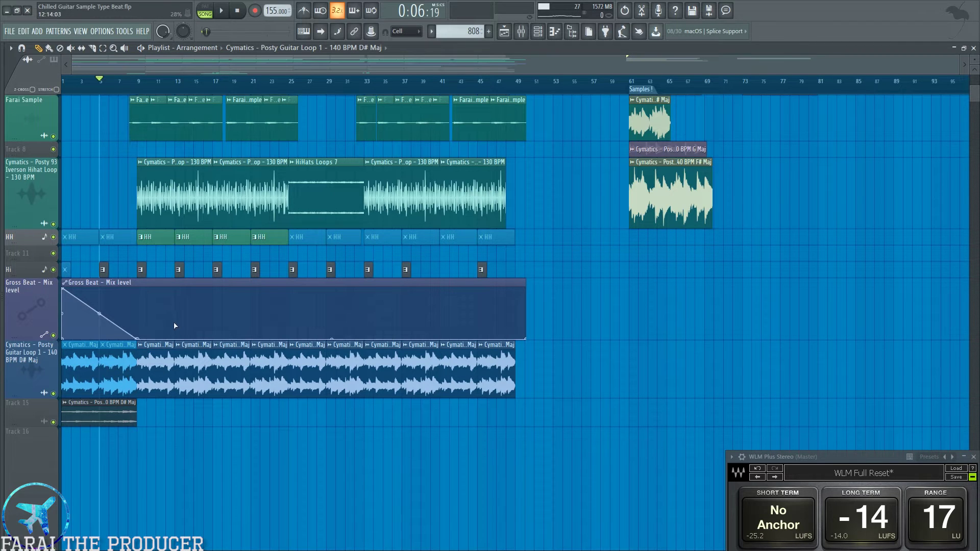
Solo the Posty Guitar Loop 1 track and play it from bar 9, checking its level in the mixer.
click(142, 83)
scroll(141, 83, up, 4)
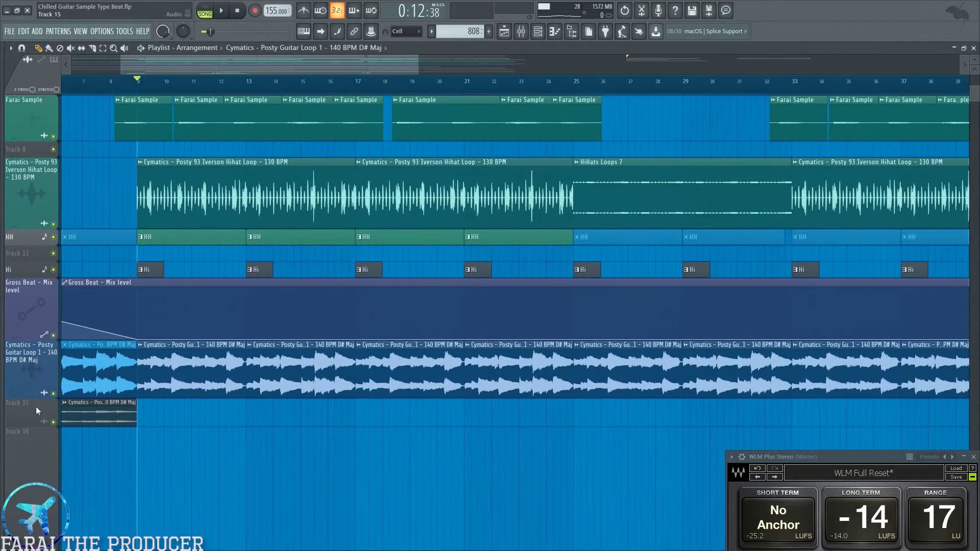
right_click(53, 394)
key(space)
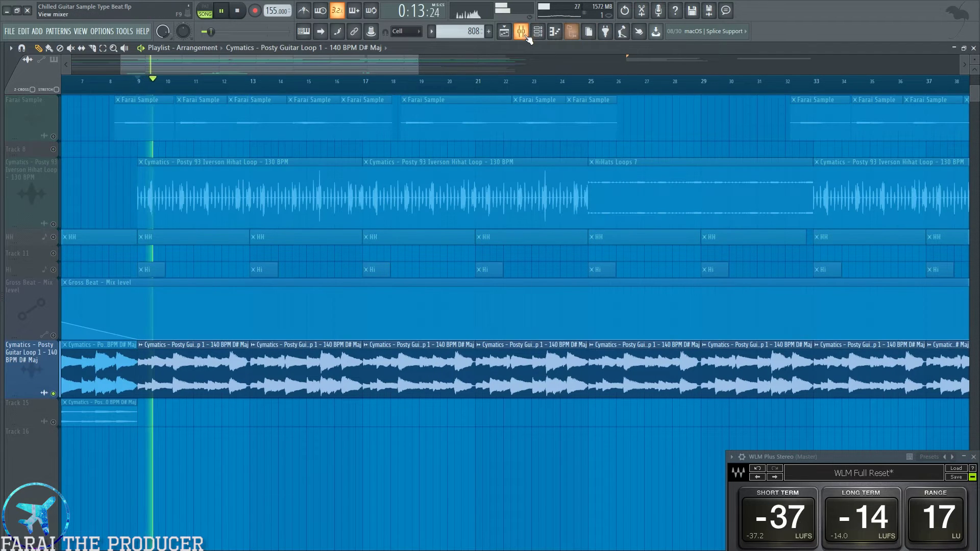
key(F9)
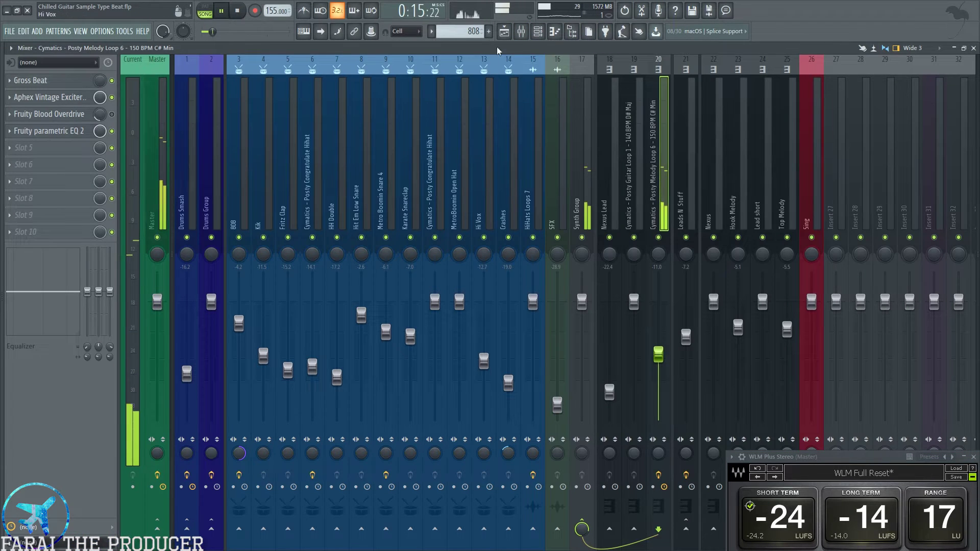
key(F9)
key(space)
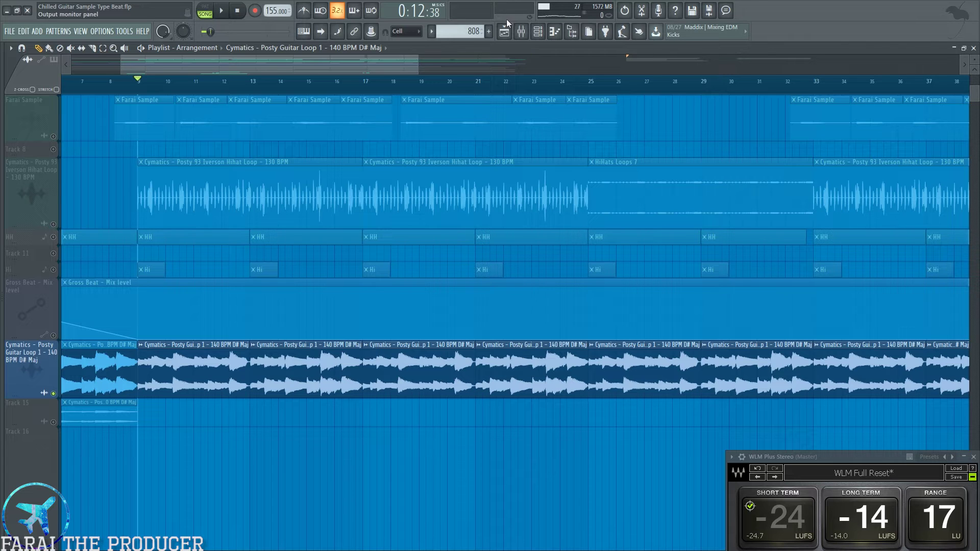
Examine the Fruity parametric EQ 2, Aphex Vintage Exciter and Fruity Blood Overdrive settings on mixer track 20.
click(521, 31)
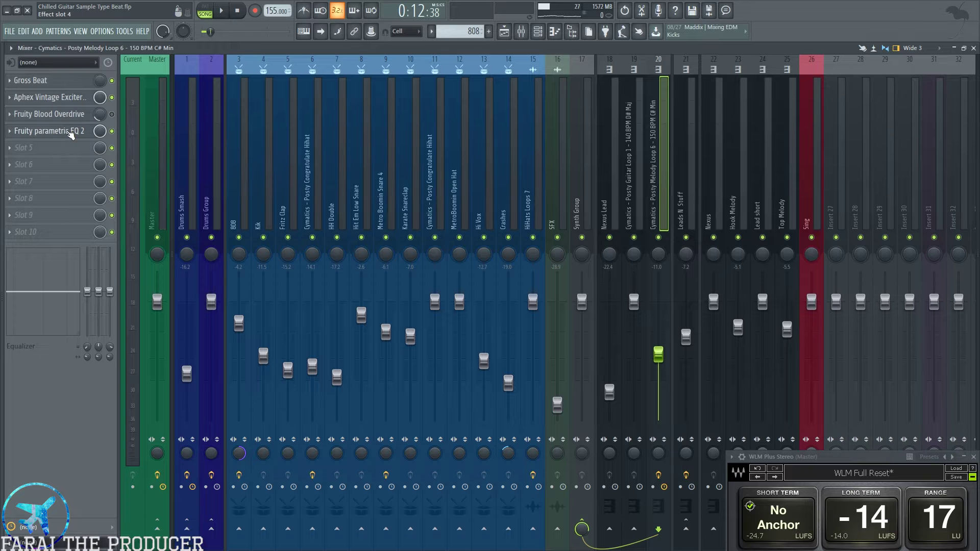
click(51, 131)
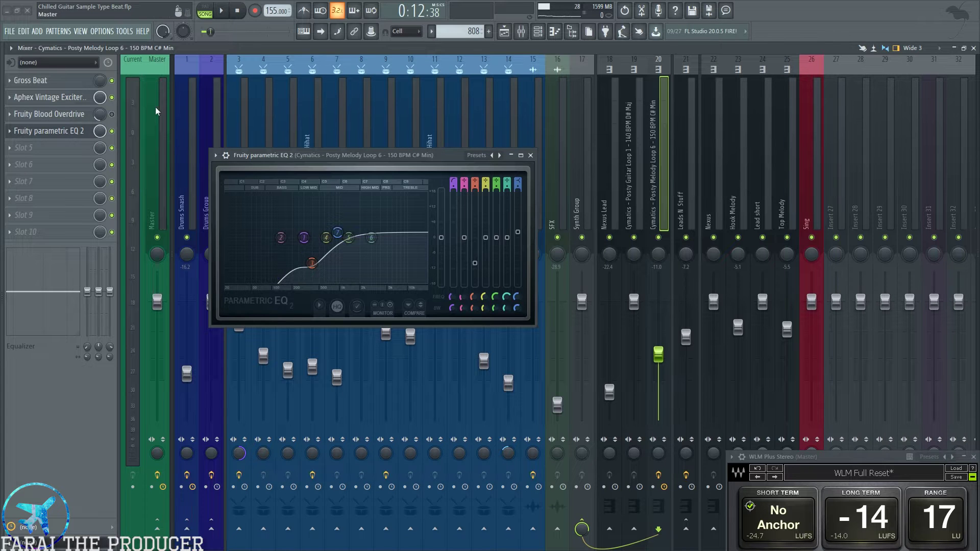
click(68, 98)
drag(432, 161, 466, 246)
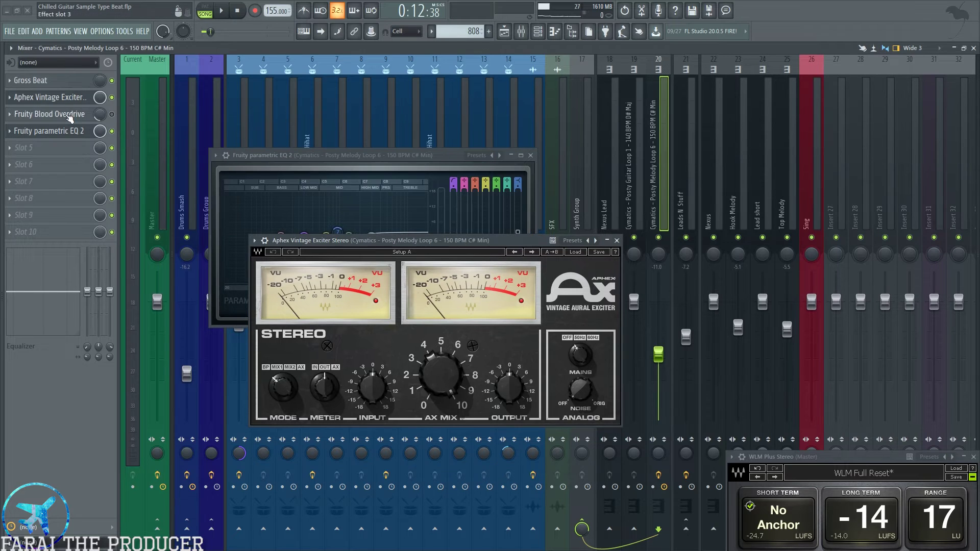
click(71, 115)
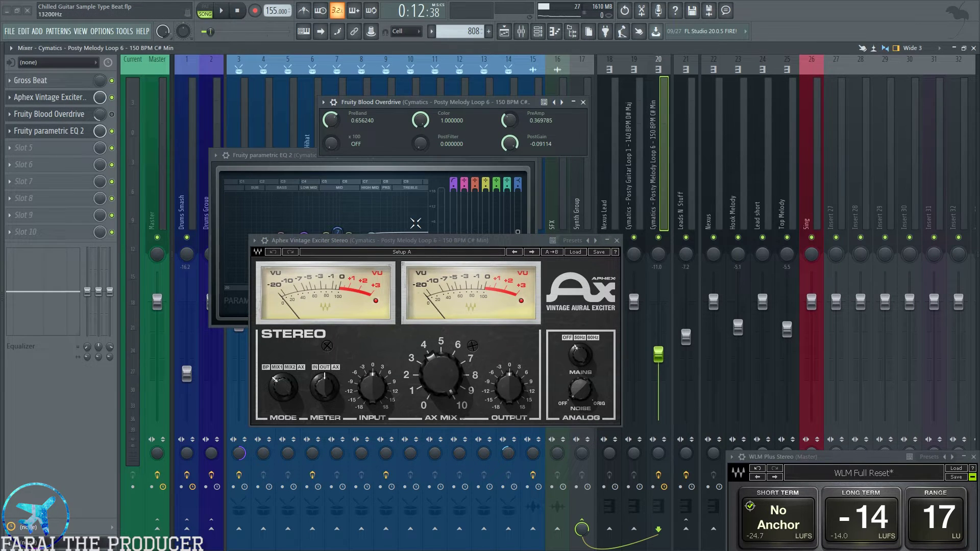
drag(294, 155, 265, 155)
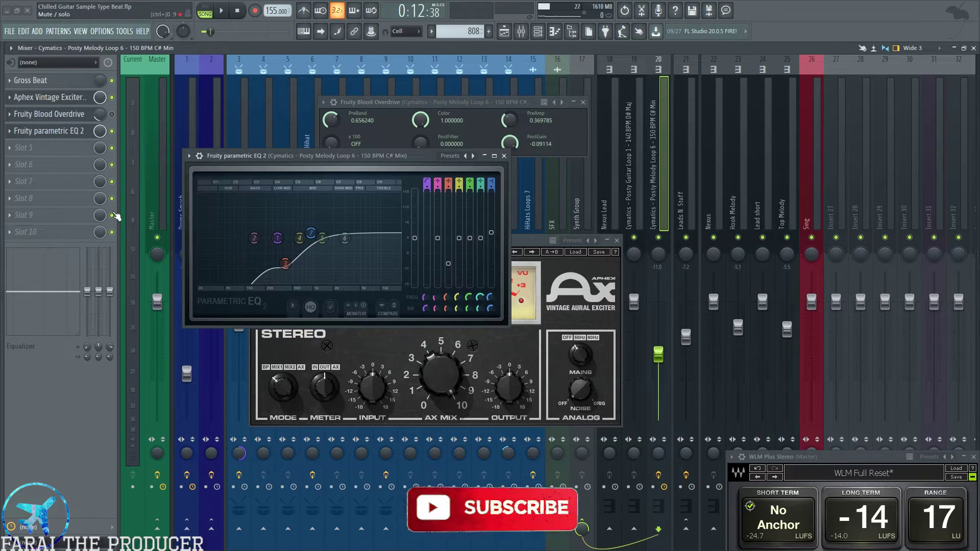
Audition the guitar loop with the Aphex Vintage Exciter bypassed and Fruity Blood Overdrive enabled, and restore both effects' original states.
key(space)
click(112, 97)
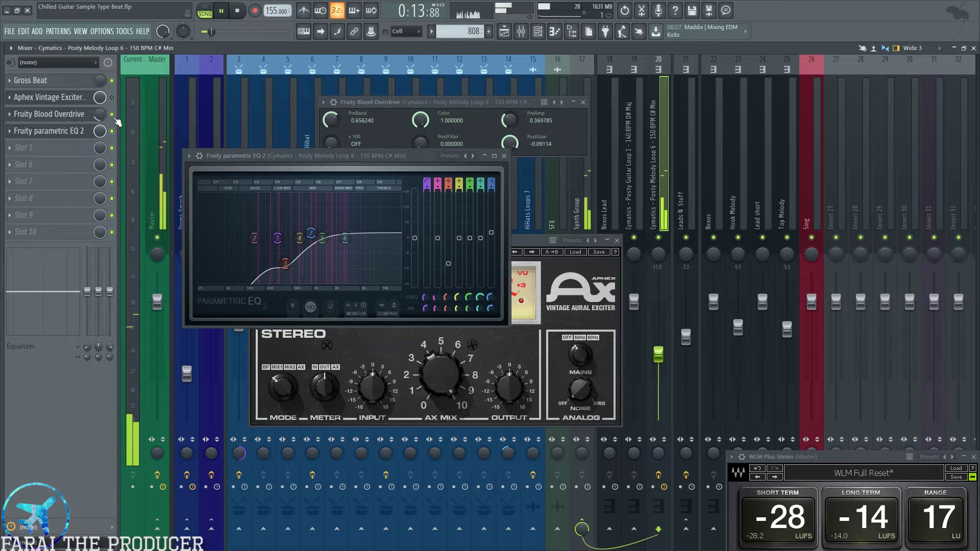
click(49, 115)
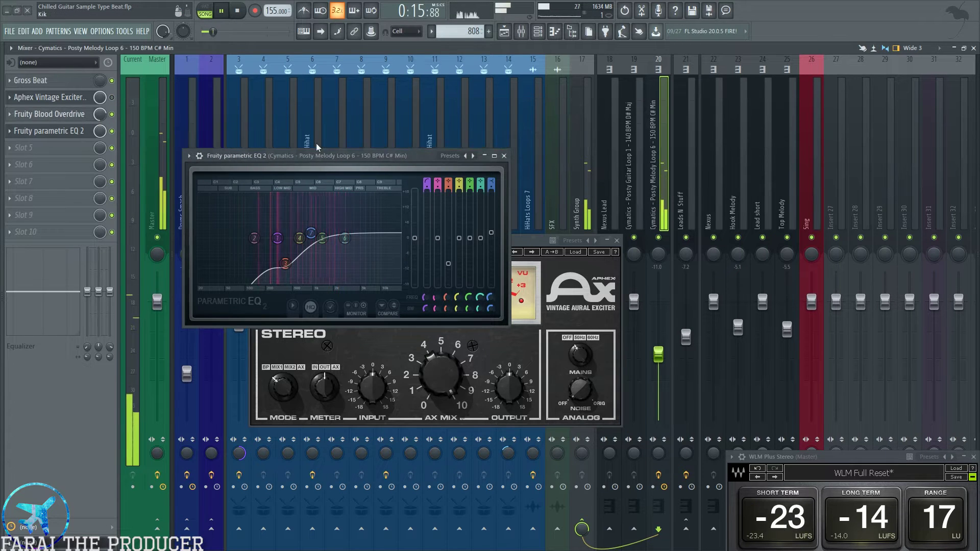
click(48, 114)
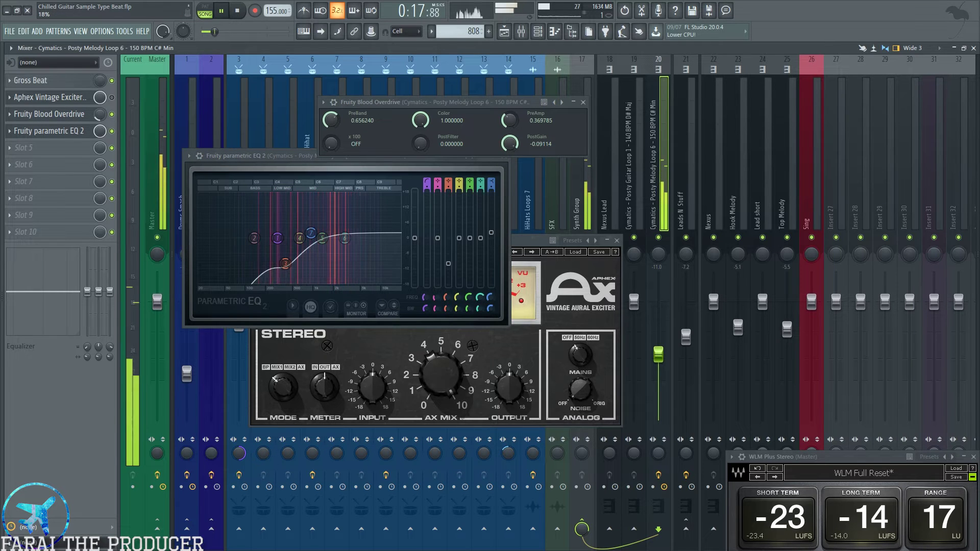
click(112, 115)
click(112, 97)
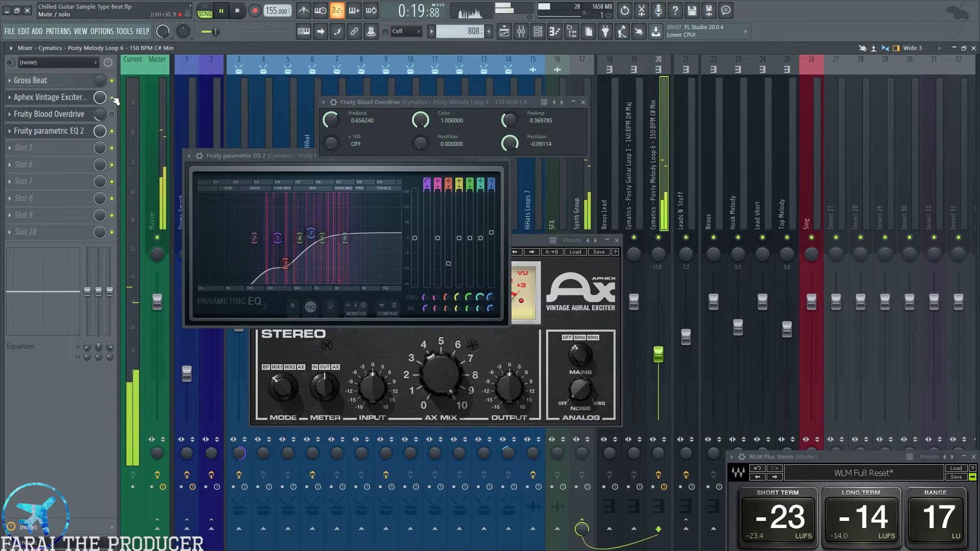
key(space)
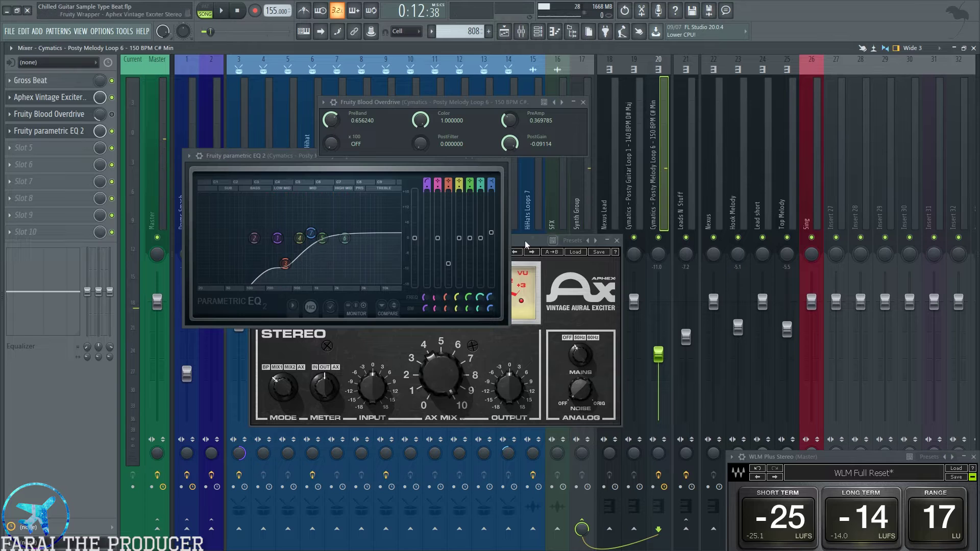
Close the Aphex Vintage Exciter window and audition the guitar loop with Fruity parametric EQ 2 bypassed and re-enabled.
drag(540, 237, 545, 237)
click(623, 239)
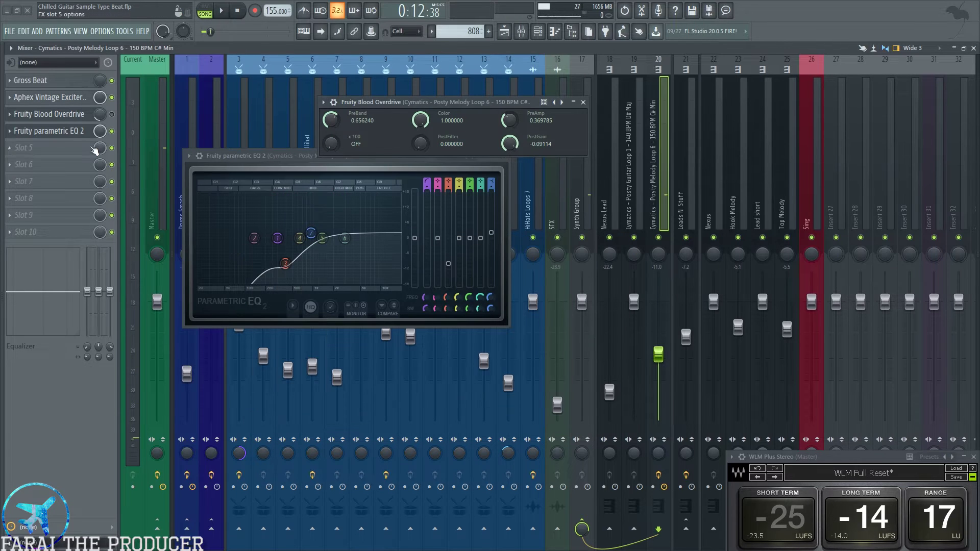
click(113, 132)
key(space)
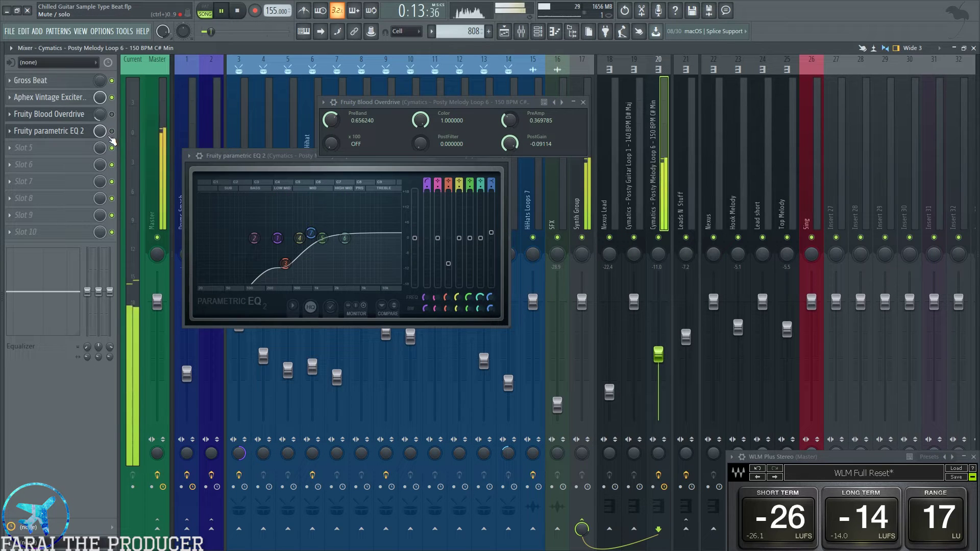
click(112, 132)
key(space)
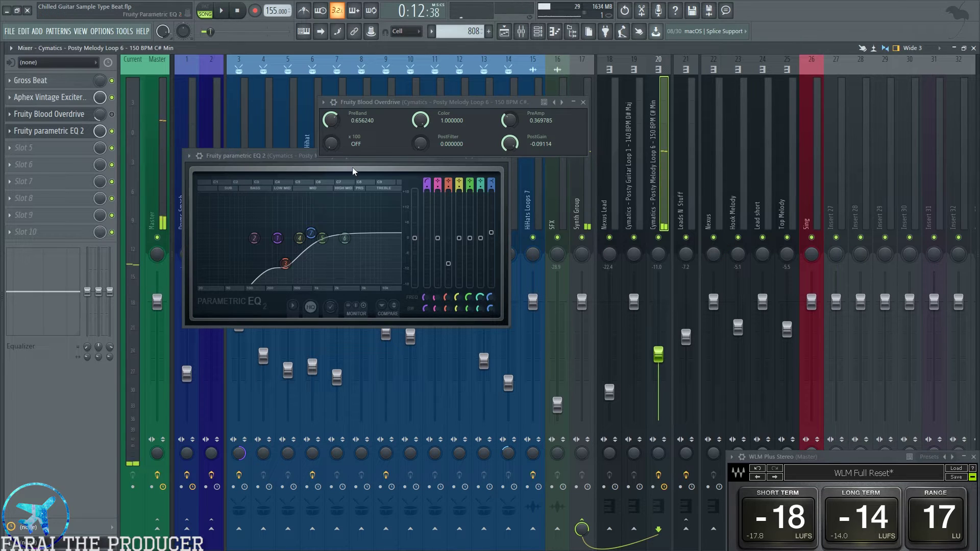
Close the Fruity parametric EQ 2 and Fruity Blood Overdrive windows and reselect the guitar loop's mixer track 20.
drag(301, 156, 326, 230)
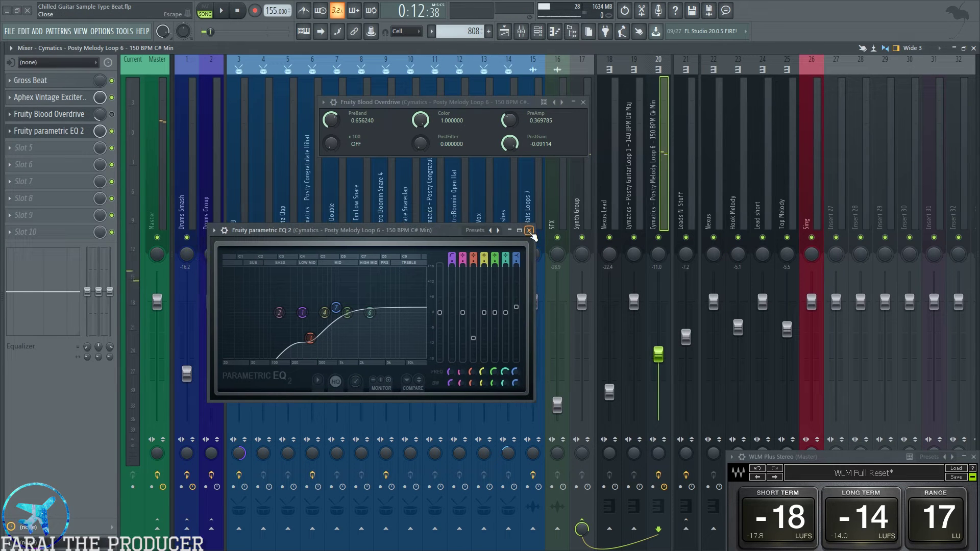
click(529, 230)
click(288, 194)
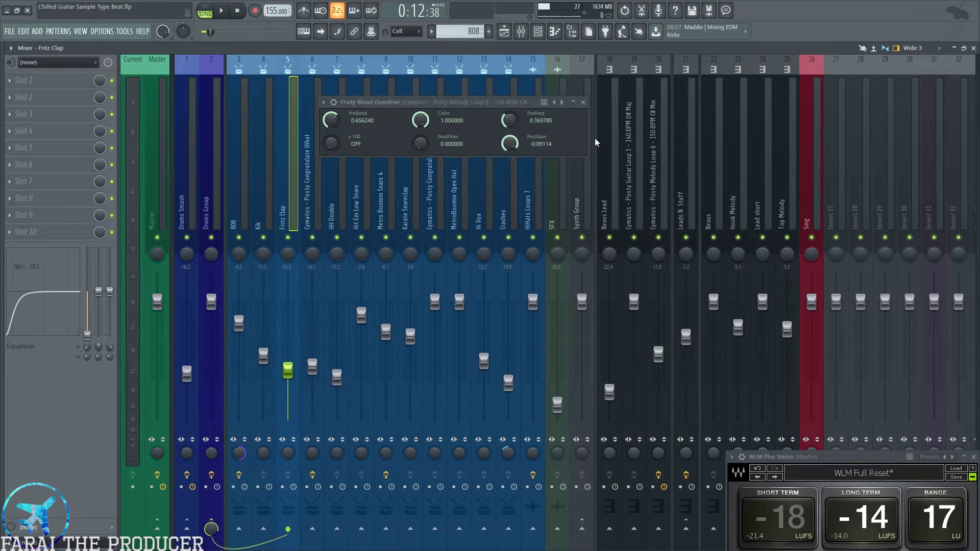
click(583, 103)
click(656, 157)
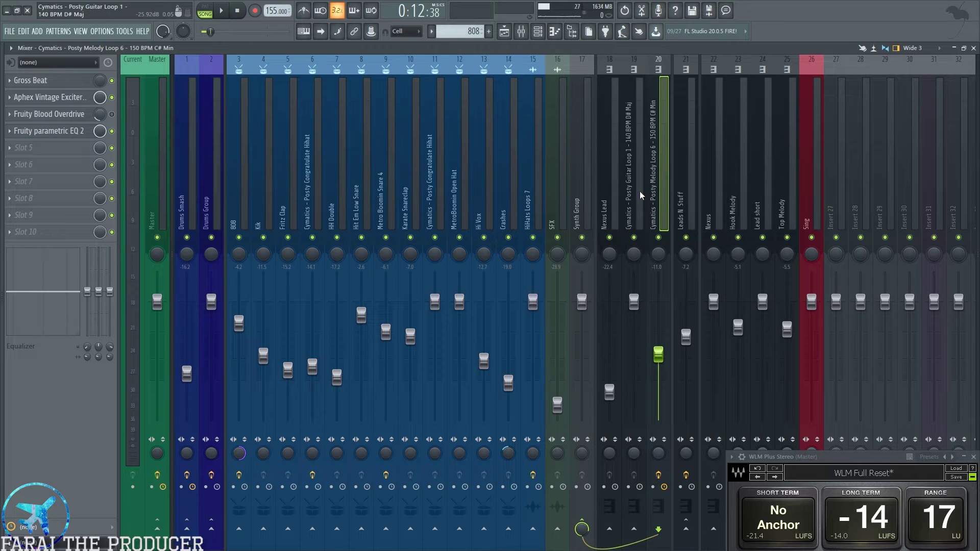
Unmute the kick, clap, snare, HH and Posty 93 Iverson Hihat Loop tracks in the playlist alongside the guitar loop.
click(507, 34)
scroll(433, 186, up, 4)
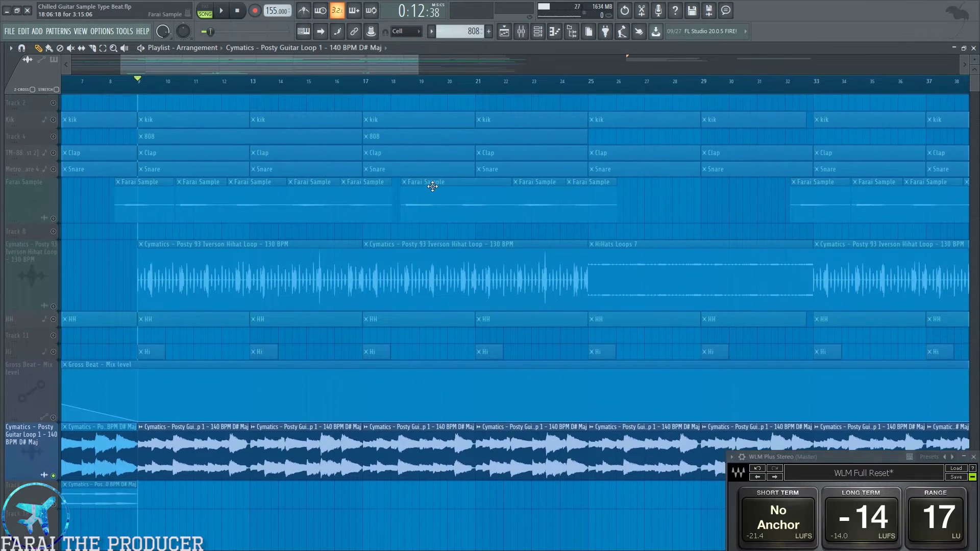
scroll(432, 186, up, 2)
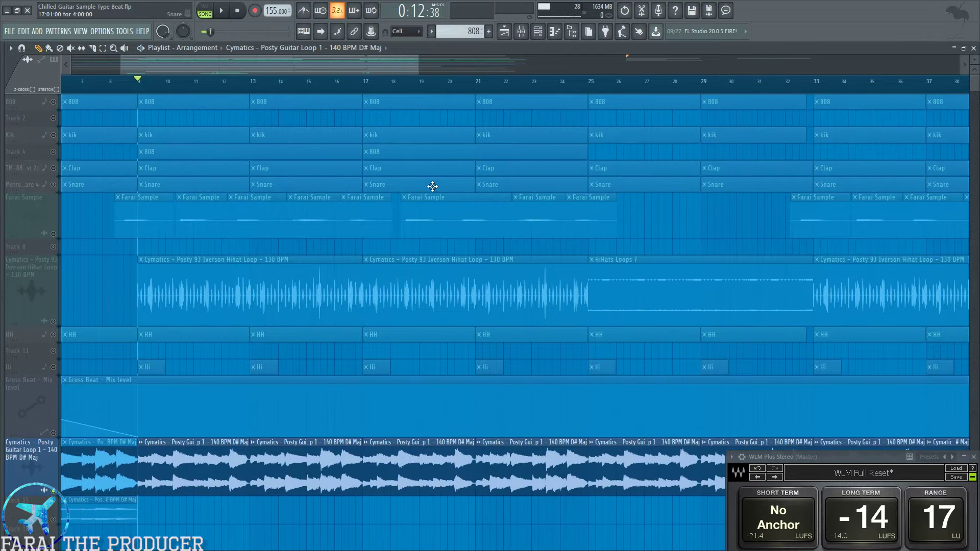
click(54, 136)
click(54, 168)
click(54, 185)
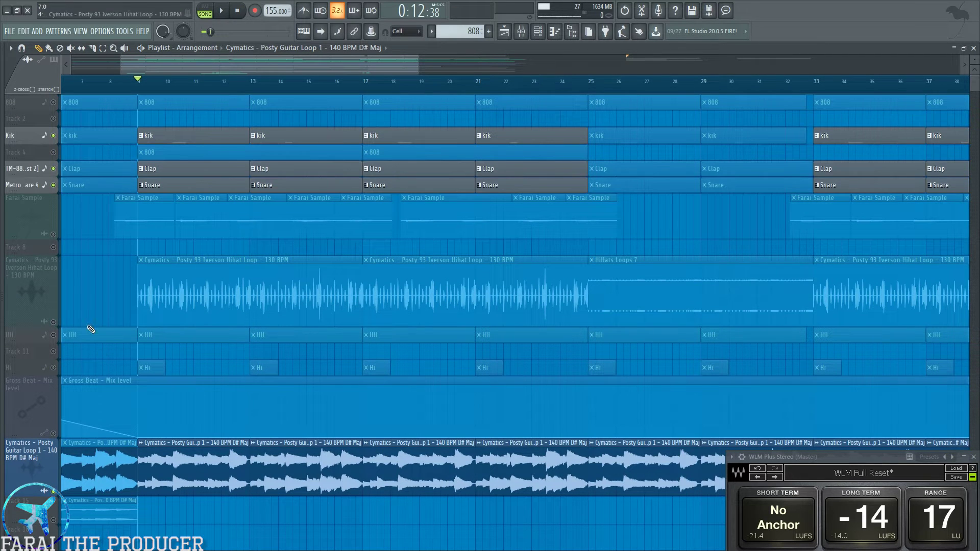
click(53, 335)
click(53, 322)
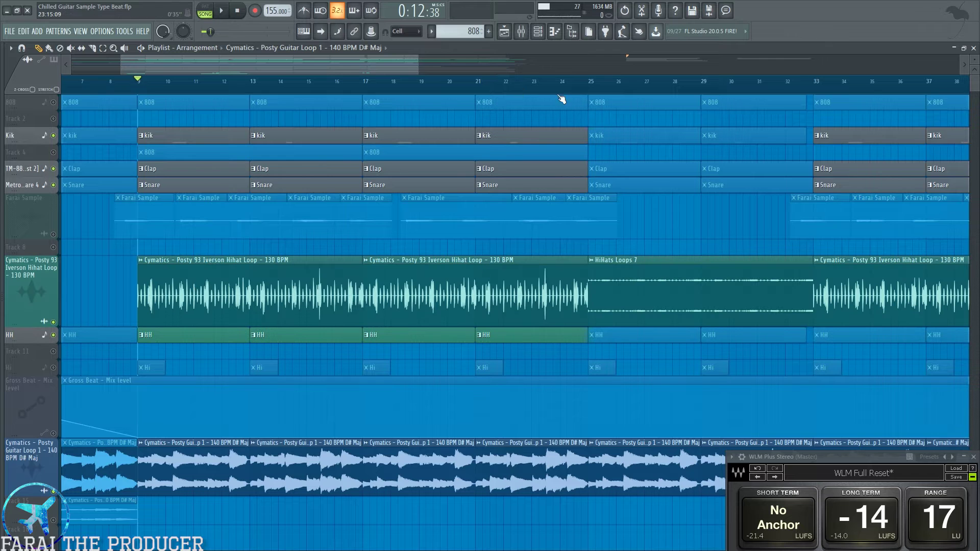
Play the guitar loop with the drums from bar 9, watching the mixer levels and the playlist arrangement.
click(521, 32)
key(space)
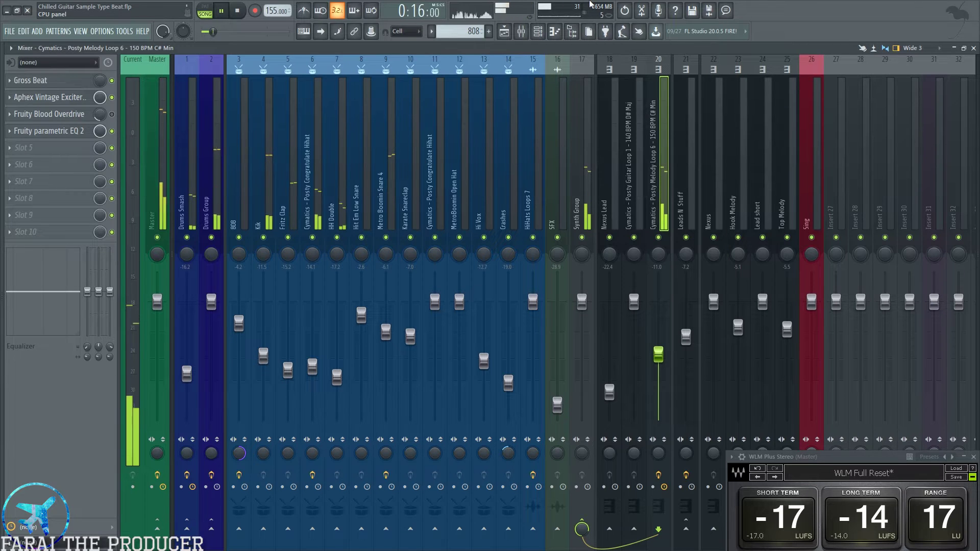
click(505, 31)
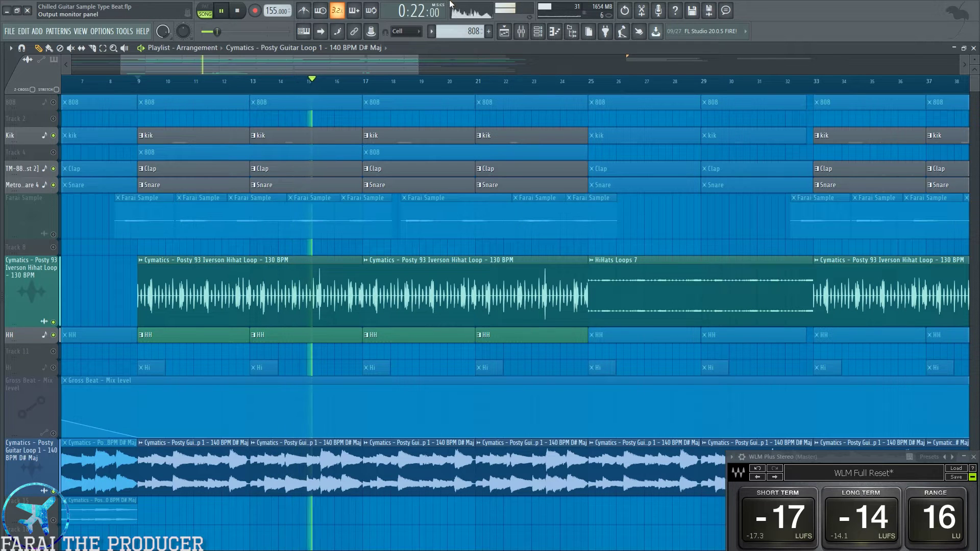
key(space)
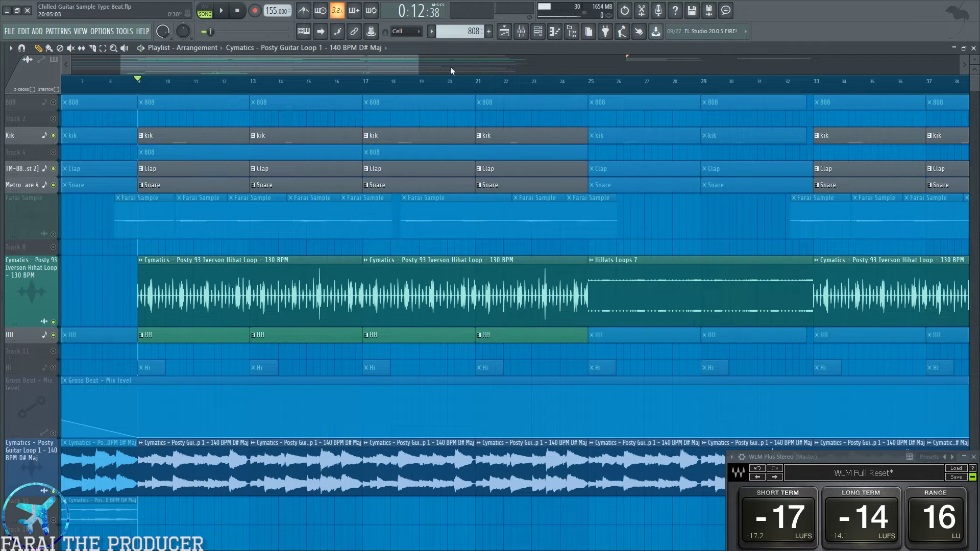
Mute the clap, snare and both hi-hat tracks and audition the kick with the guitar loop, checking levels in the mixer.
mouse_move(20, 135)
mouse_down()
mouse_move(24, 186)
mouse_move(28, 120)
mouse_up()
ctrl+click(75, 223)
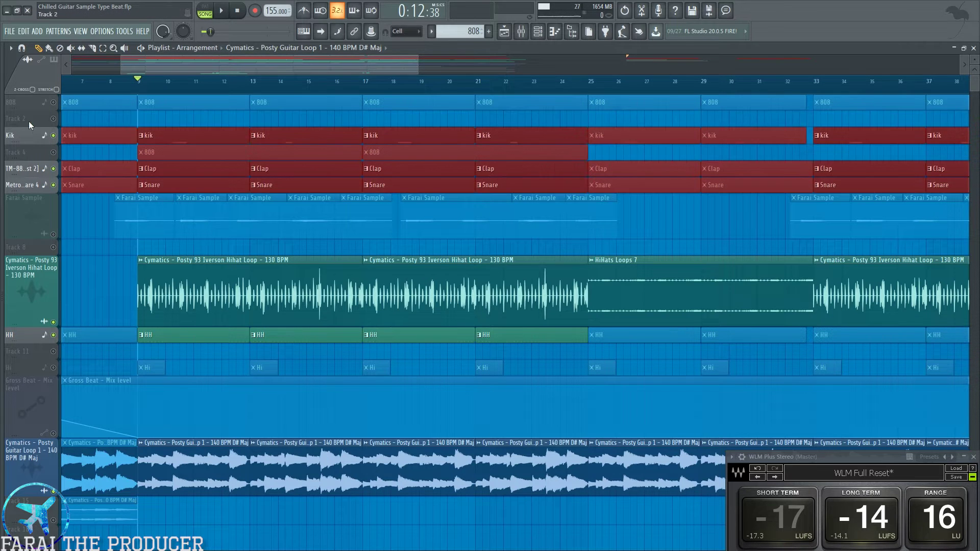
ctrl+click(80, 236)
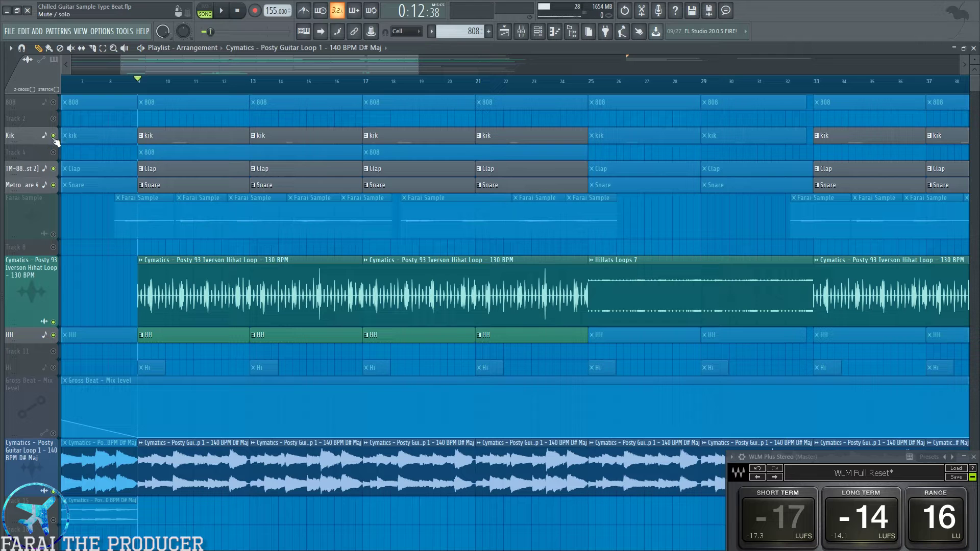
click(53, 168)
click(53, 185)
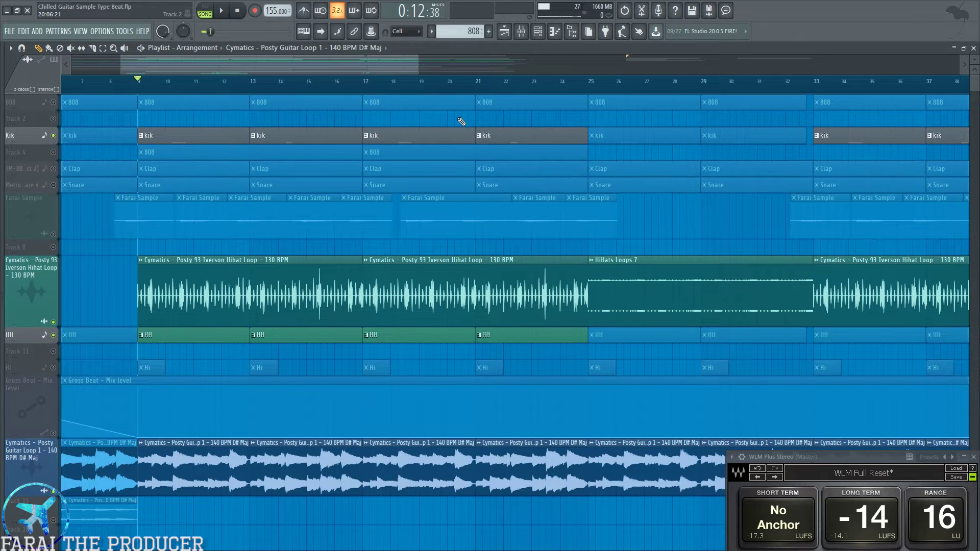
key(space)
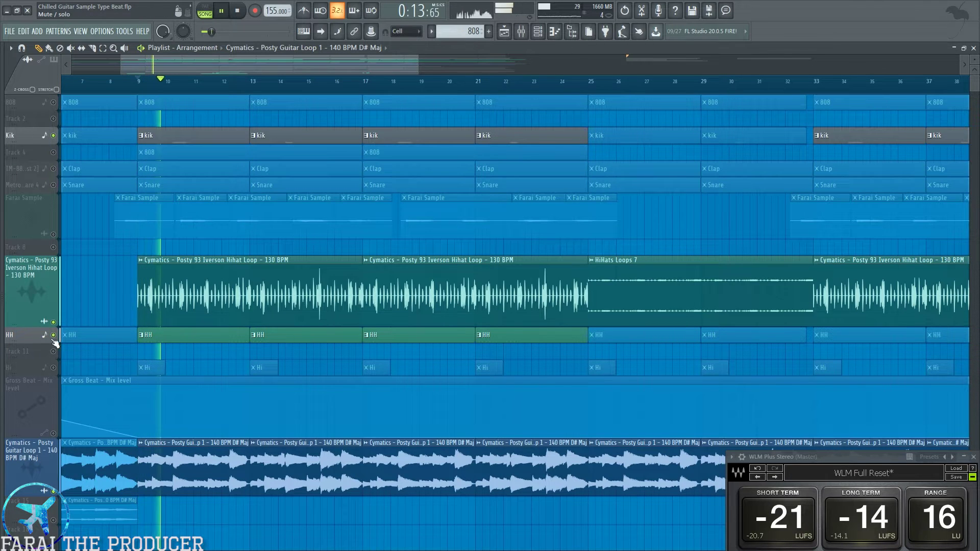
click(54, 322)
key(F9)
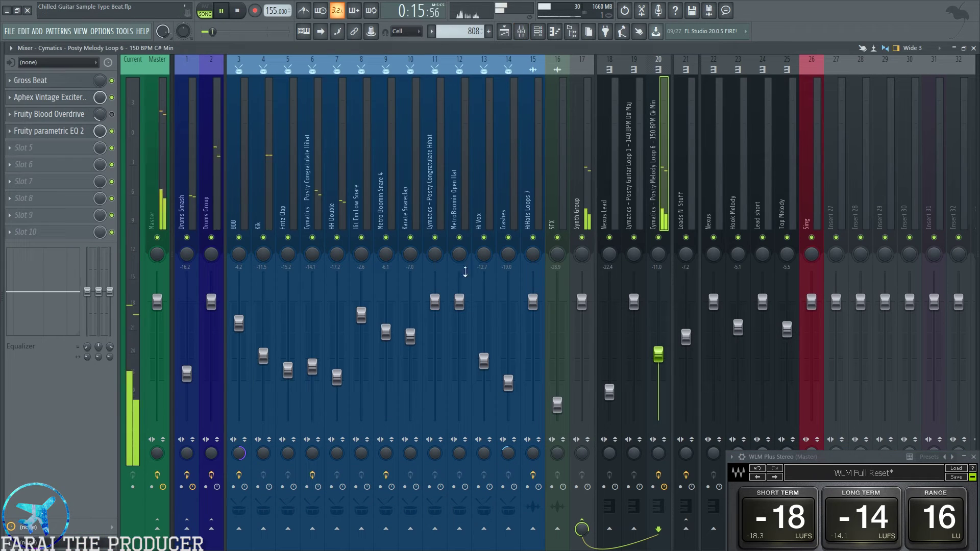
click(284, 155)
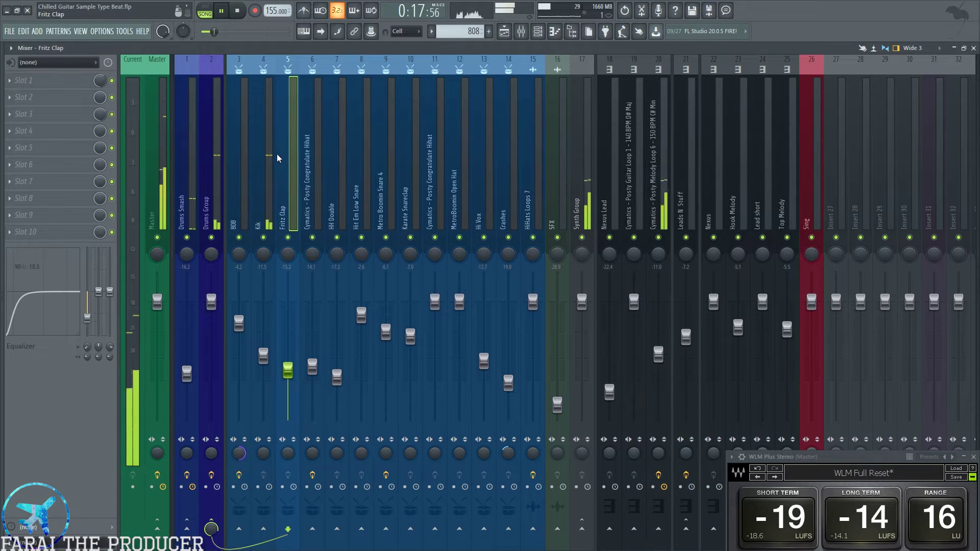
key(space)
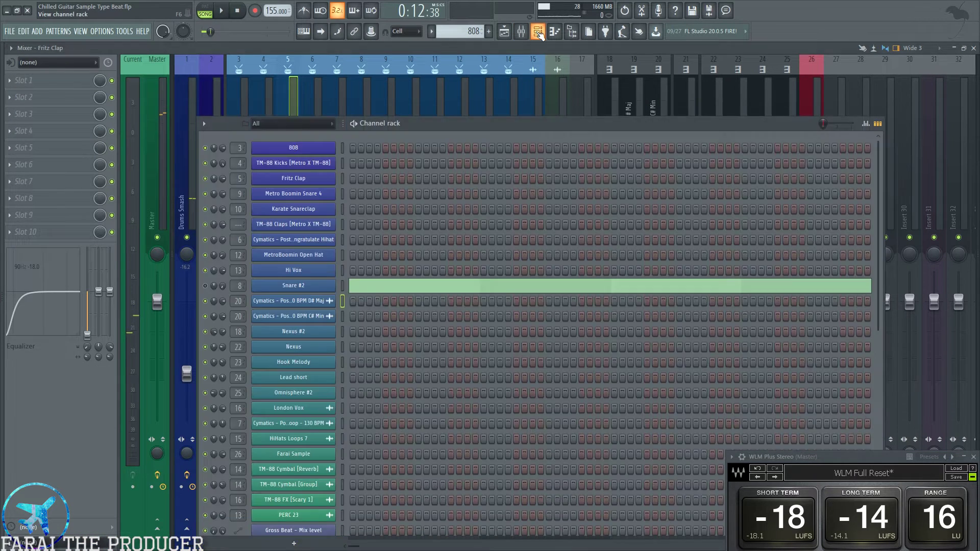
Inspect the TM-88 Kicks channel's sampler settings and preview its sample waveform.
click(537, 31)
click(294, 163)
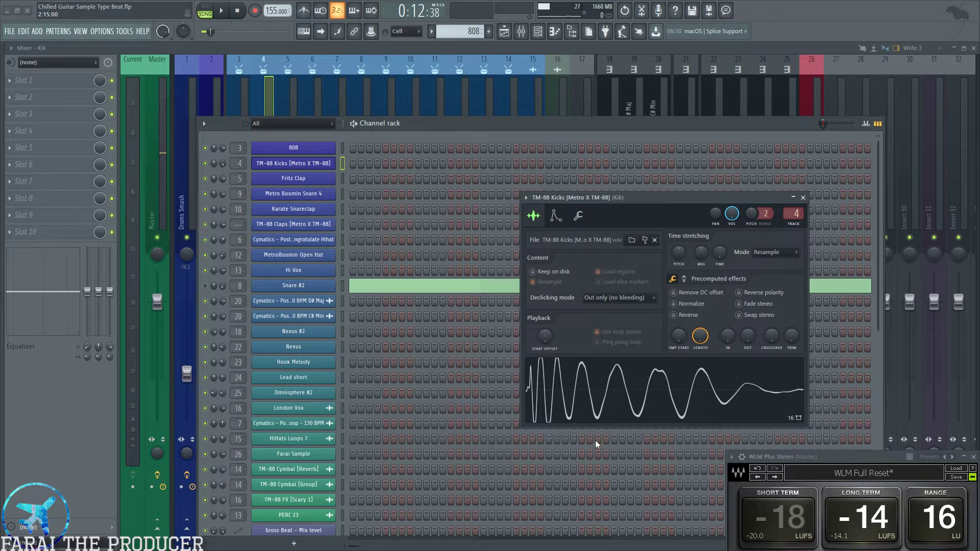
click(600, 416)
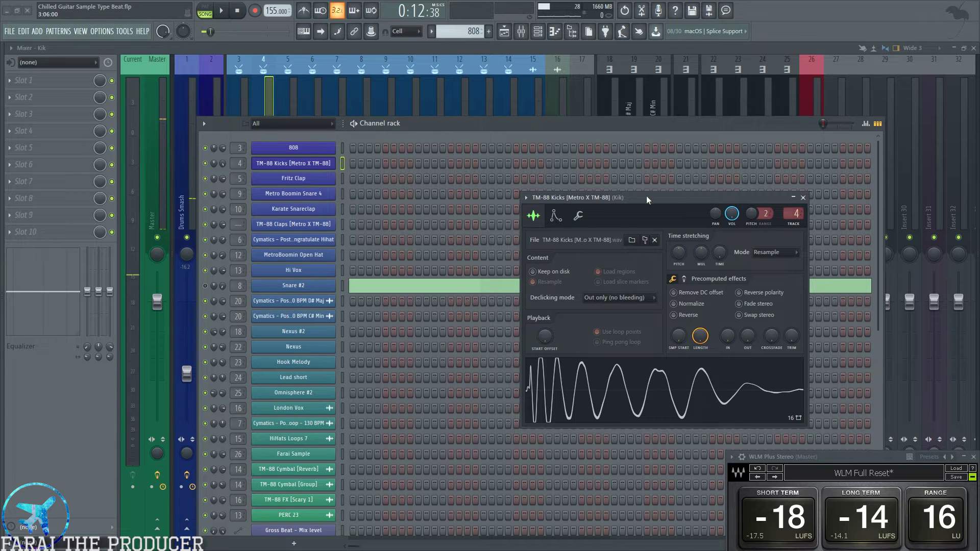
drag(647, 203, 578, 192)
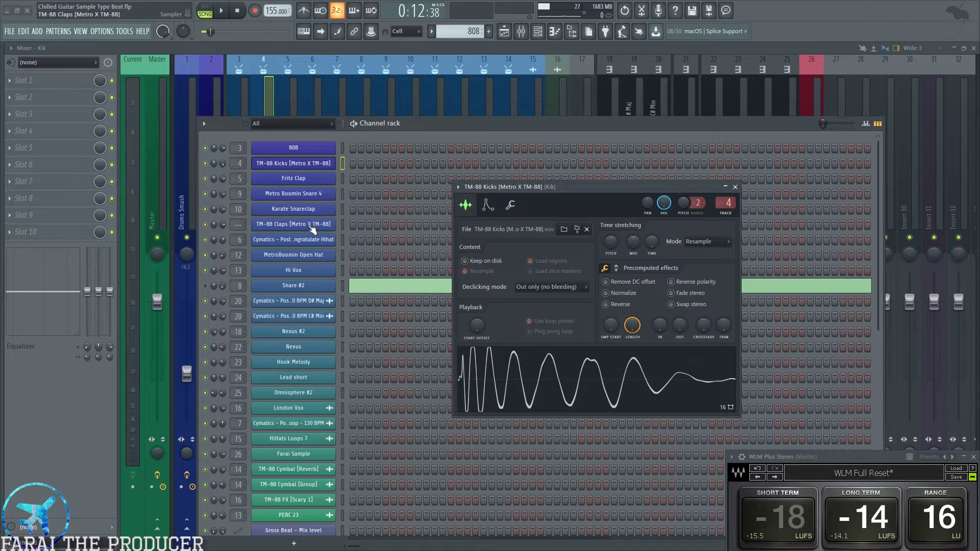
Inspect the TM-88 Claps channel's sampler settings, then close its window and the channel rack.
click(312, 226)
drag(249, 150, 514, 153)
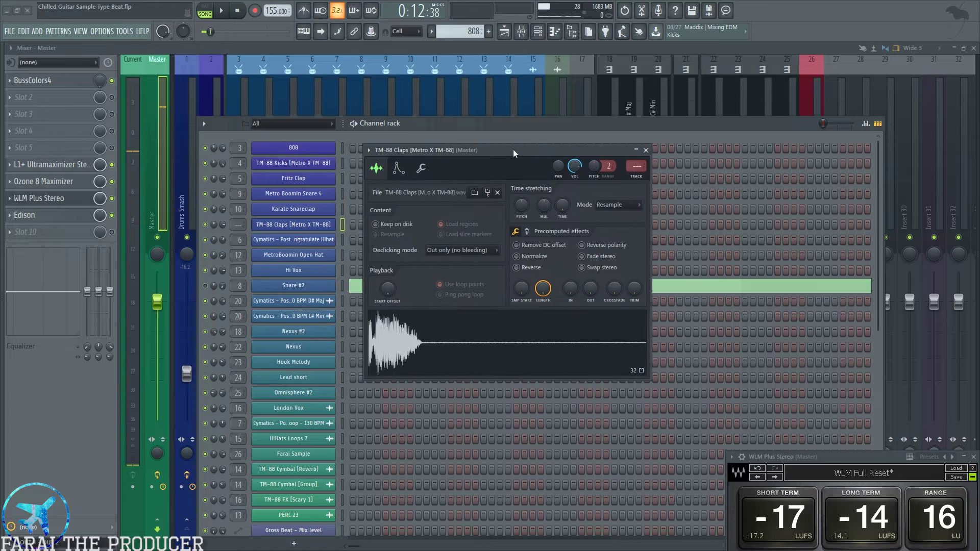
click(645, 151)
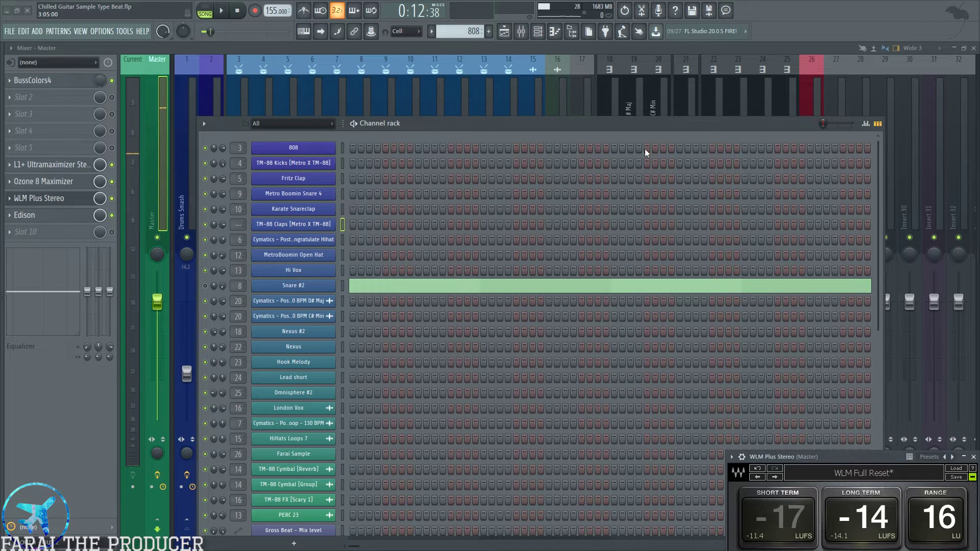
click(362, 92)
Unmute the clap, snare, Posty 93 Iverson Hihat Loop and HH tracks in the playlist.
click(509, 33)
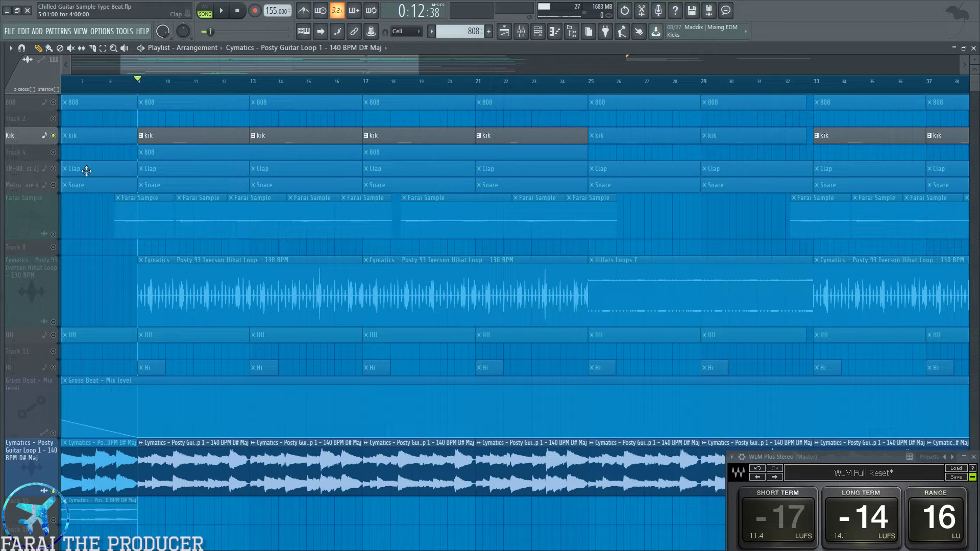
click(53, 170)
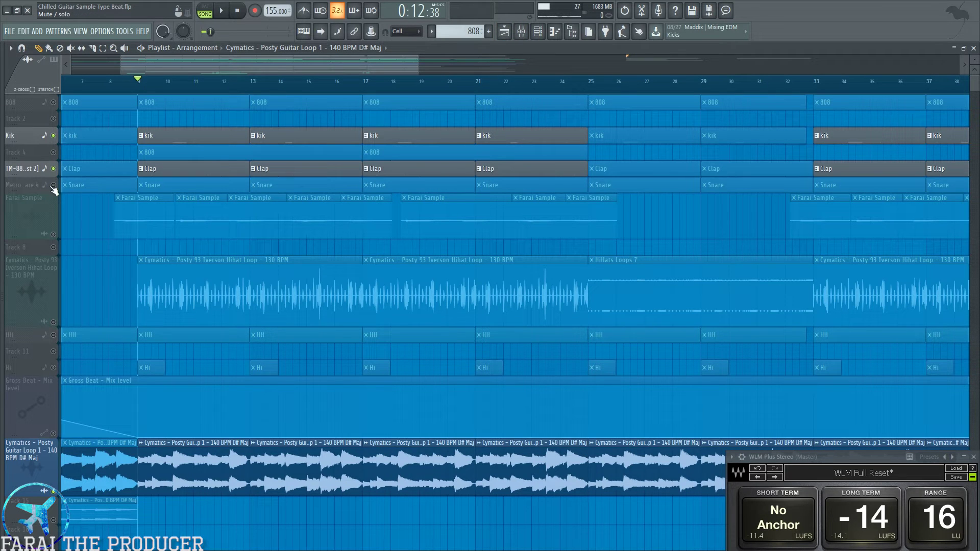
click(54, 185)
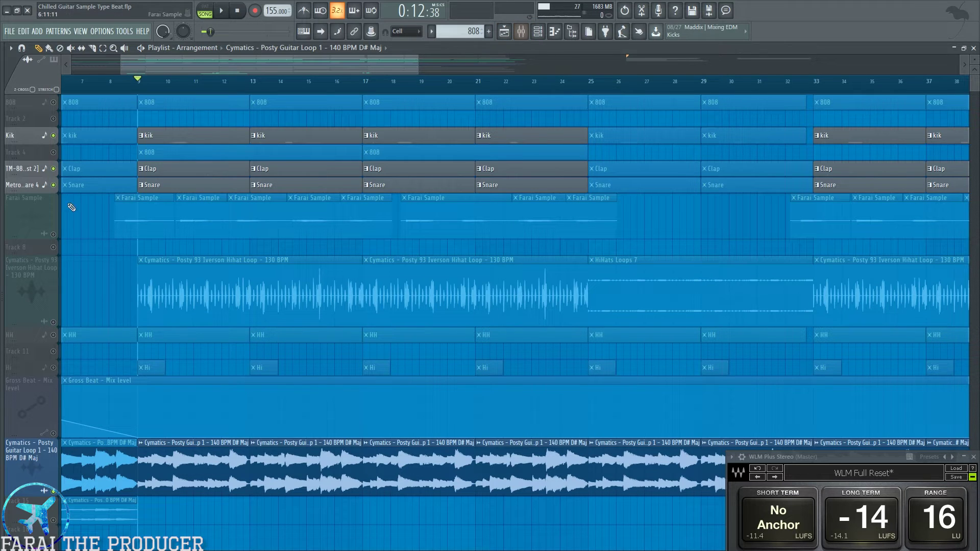
click(53, 322)
click(53, 335)
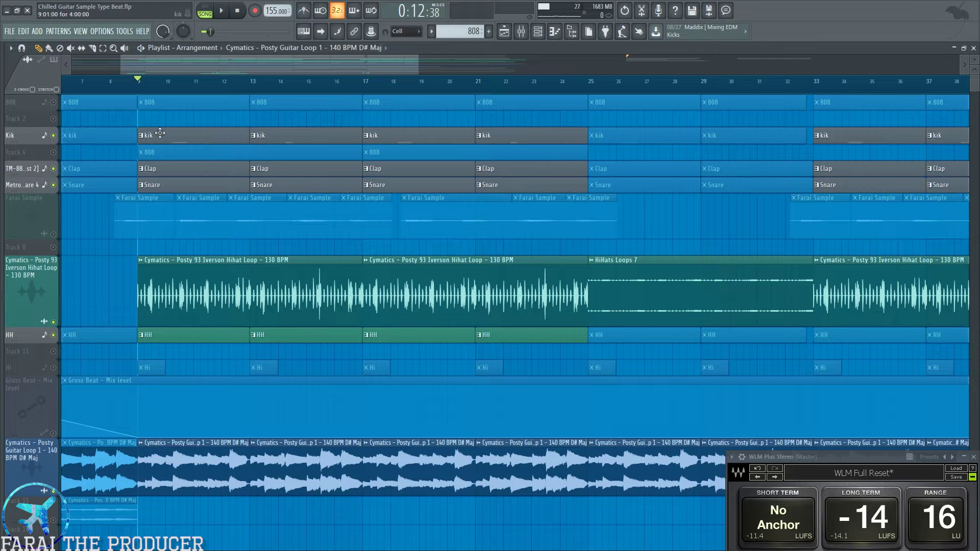
Check the Hit Em Low Snare mixer track and select bars 9 to 17 in the playlist.
click(523, 33)
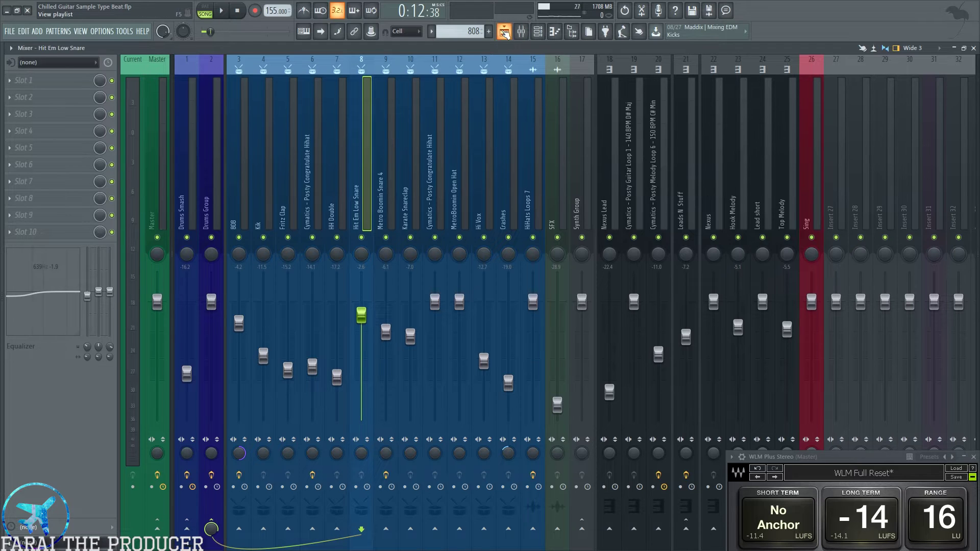
click(504, 31)
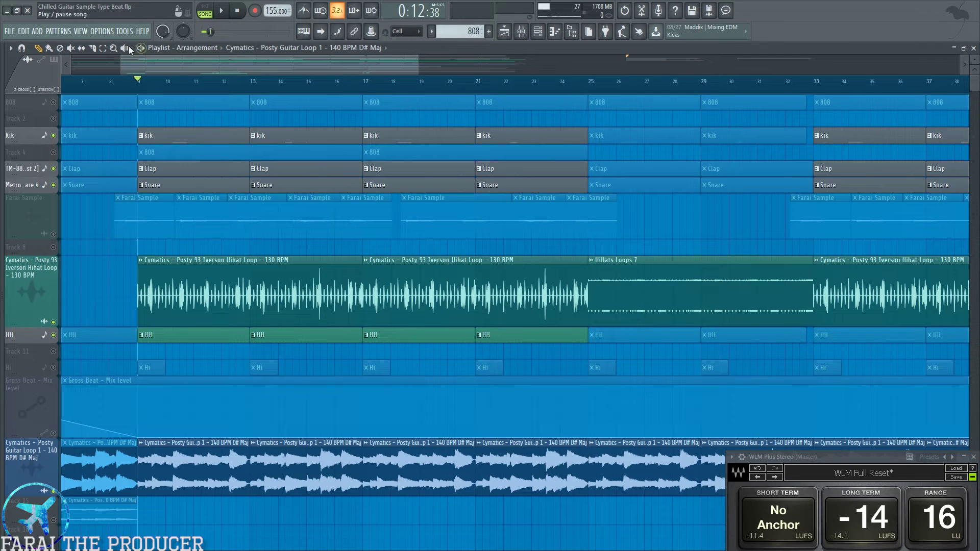
click(102, 48)
drag(142, 84, 373, 85)
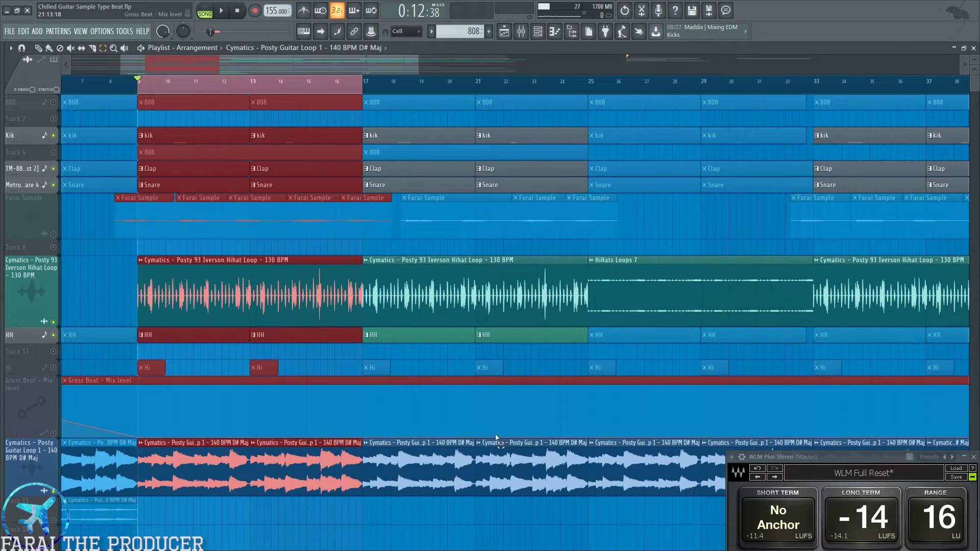
Play the selected bars and check the Metro Boomin Snare 4 track's effects and level in the mixer.
key(space)
click(521, 31)
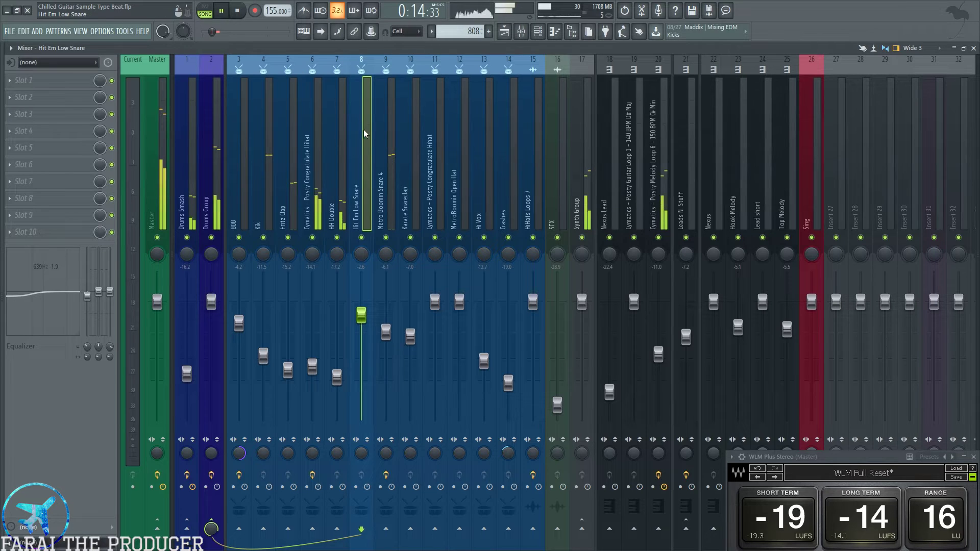
key(Right)
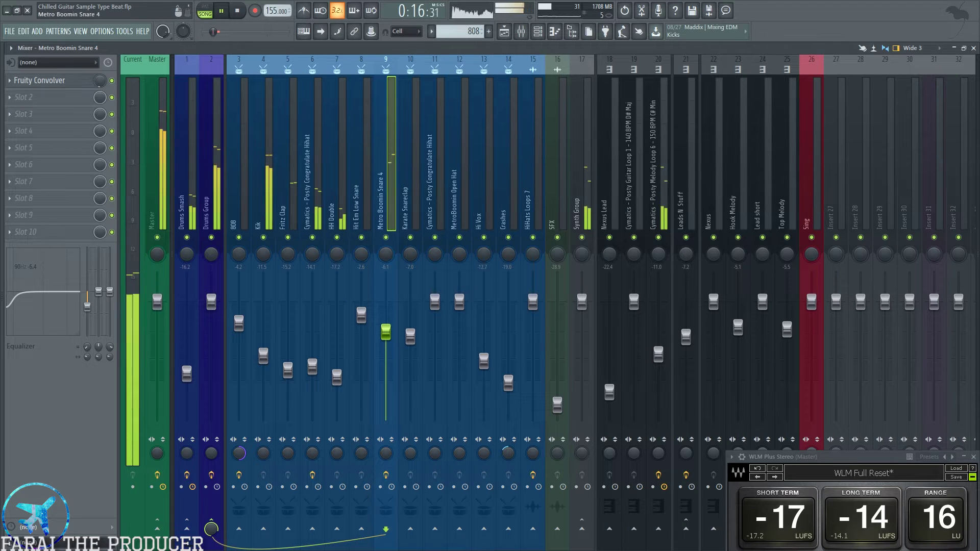
key(space)
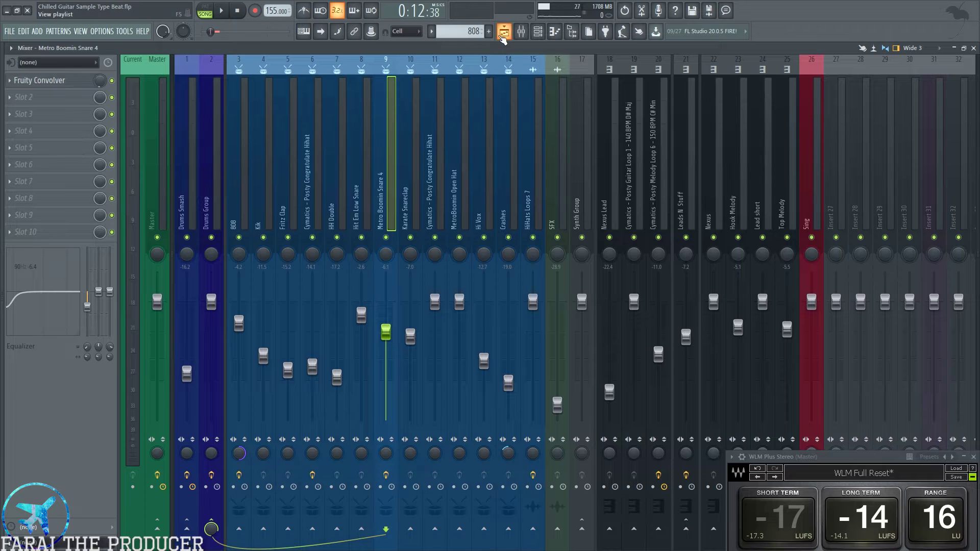
Examine the Snare pattern's notes in the piano roll and the Metro Boomin Snare 4 channel's sampler settings.
click(504, 31)
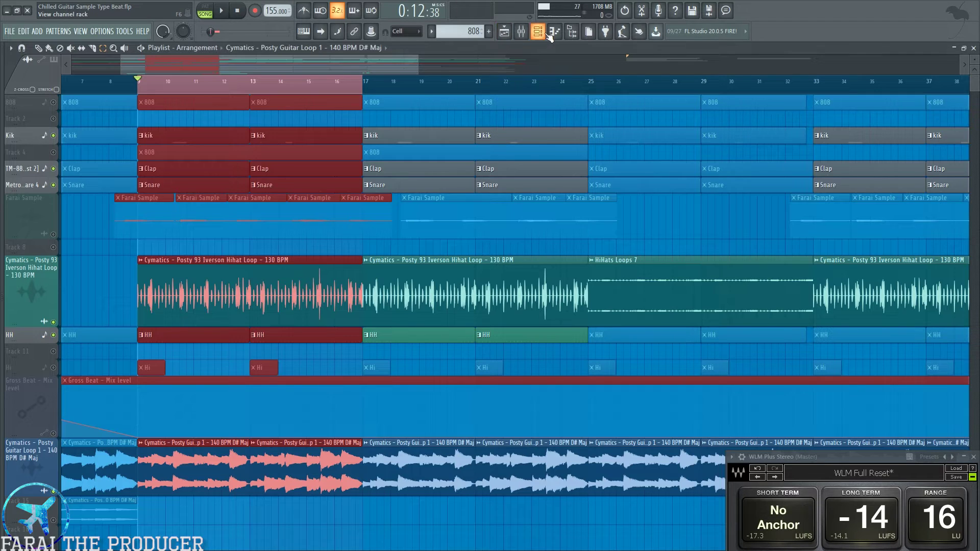
double_click(197, 182)
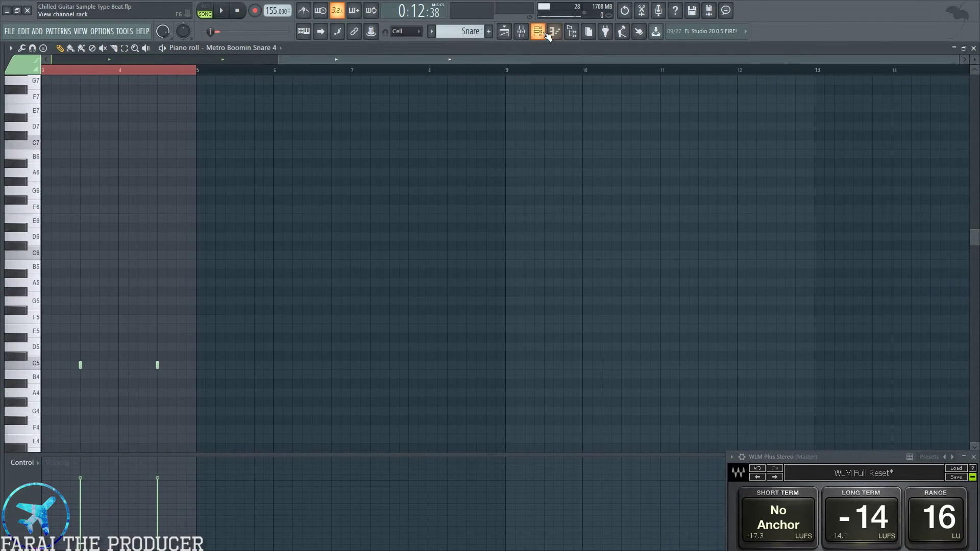
click(538, 31)
click(294, 194)
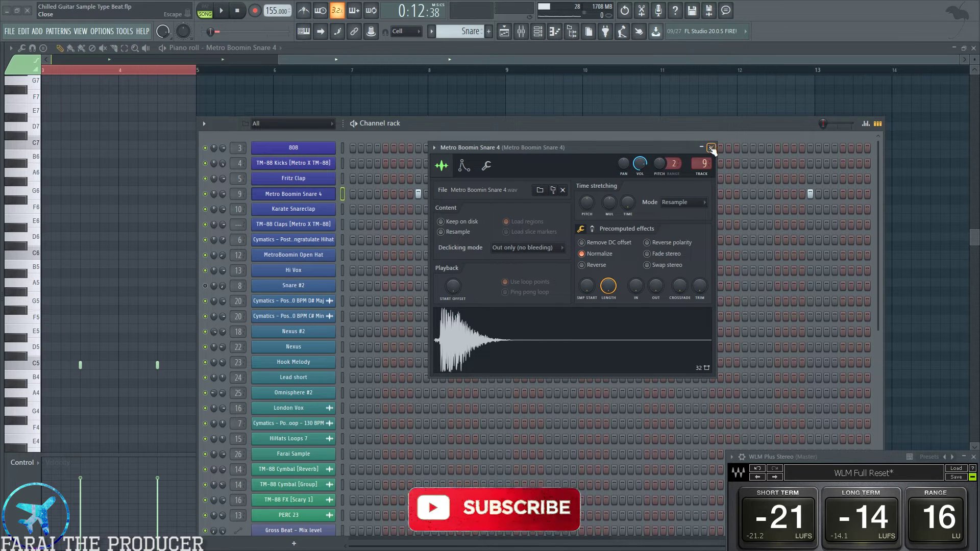
Examine the Fruity Convolver effect on the Metro Boomin Snare 4 mixer track.
click(711, 148)
click(530, 38)
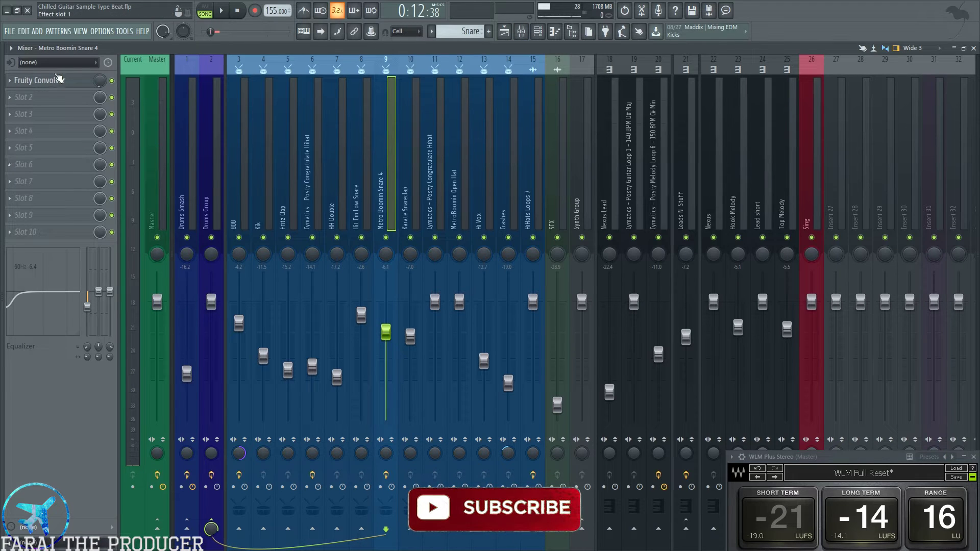
click(56, 80)
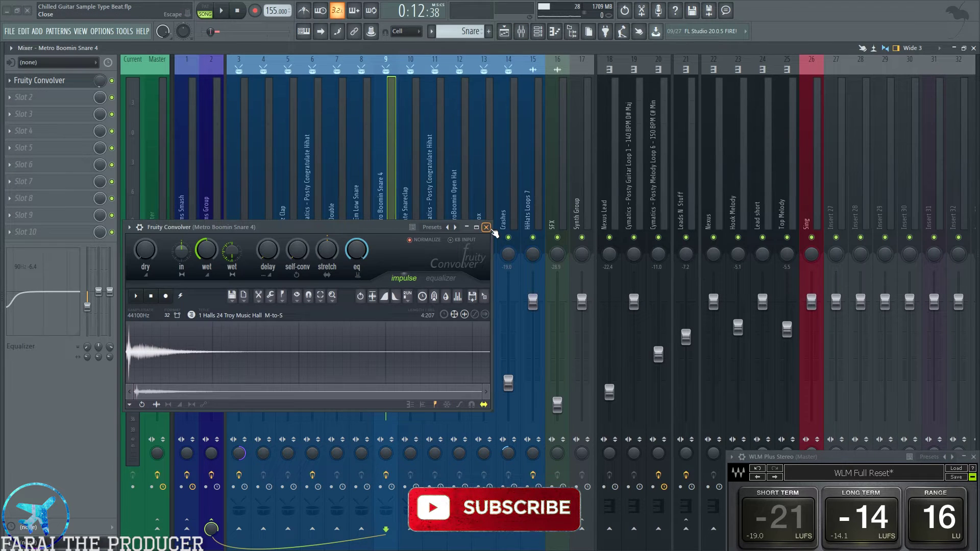
click(486, 227)
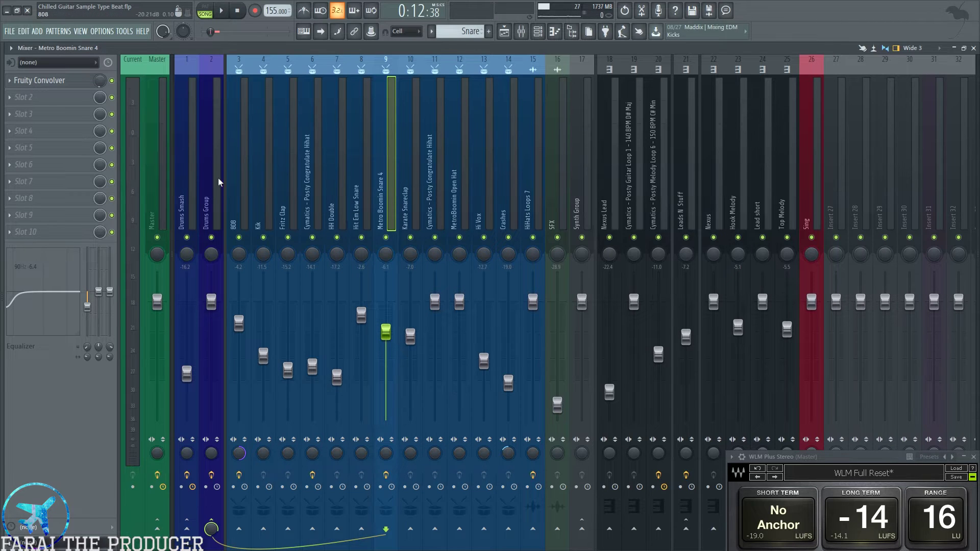
Review the Drums Group and Drums Smash mixer tracks and the drum inserts from 808 through HiHats Loops 7.
click(204, 192)
click(185, 193)
click(211, 196)
drag(239, 197, 533, 214)
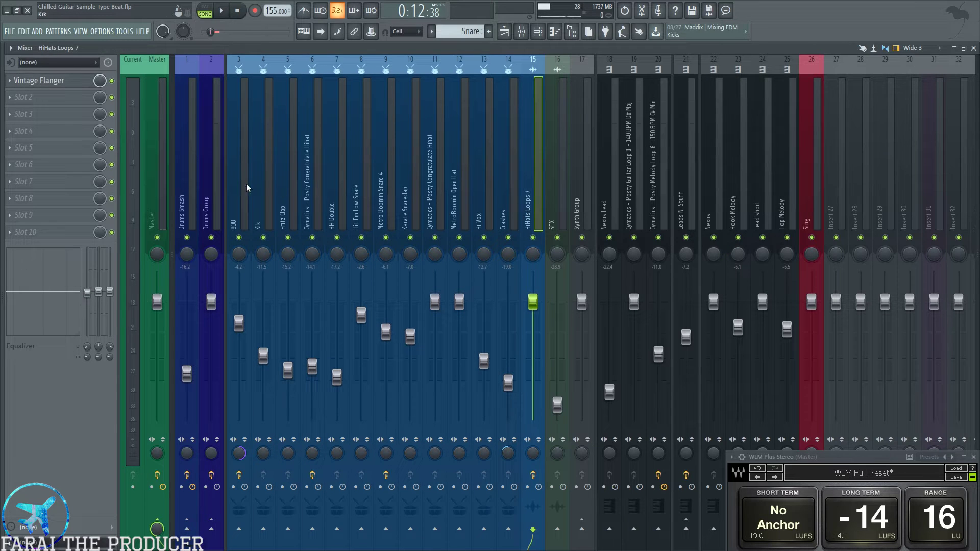
Add a separator between the 808 and Kik tracks in the mixer.
click(239, 190)
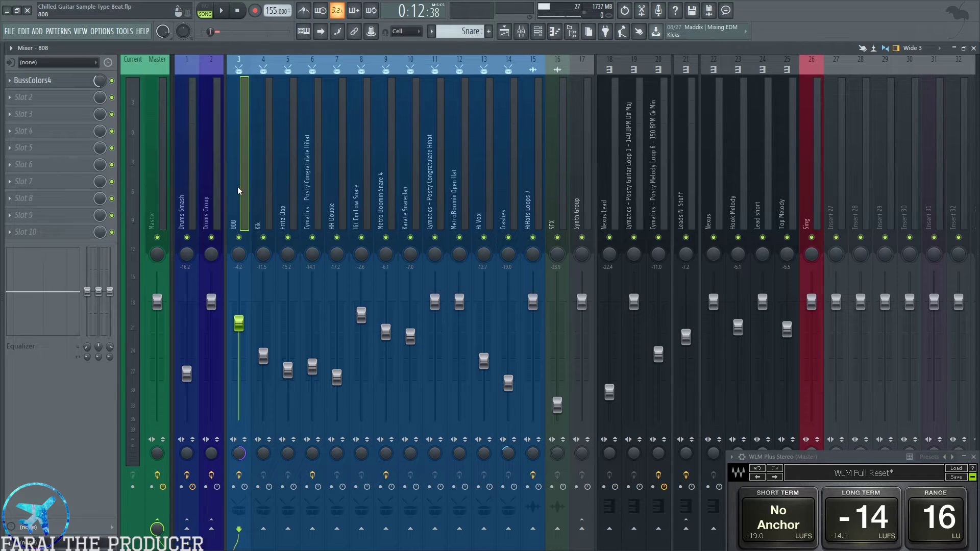
drag(238, 191, 553, 217)
right_click(263, 204)
click(306, 208)
Compare the effect chains and routing of the Drums Group and Drums Smash mixer tracks.
click(212, 207)
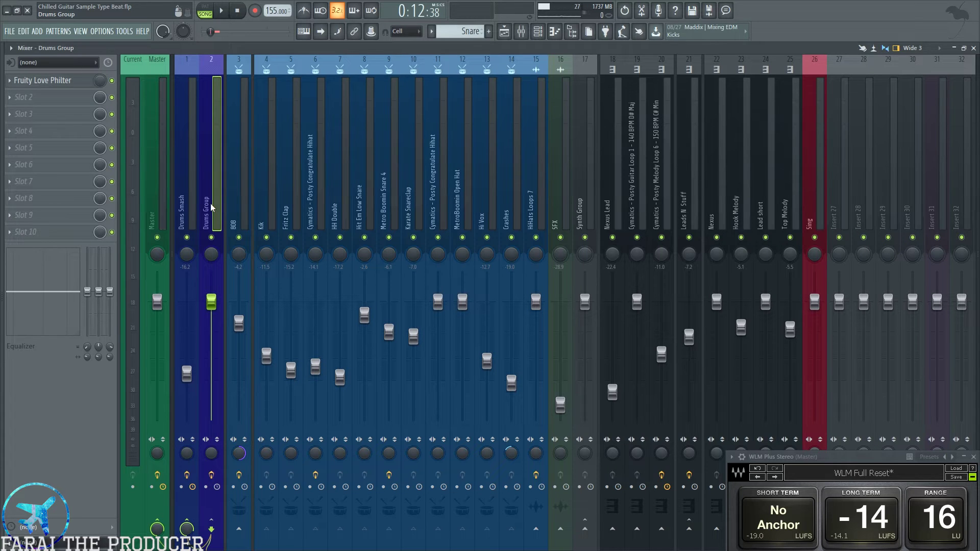
click(195, 206)
click(208, 209)
click(190, 203)
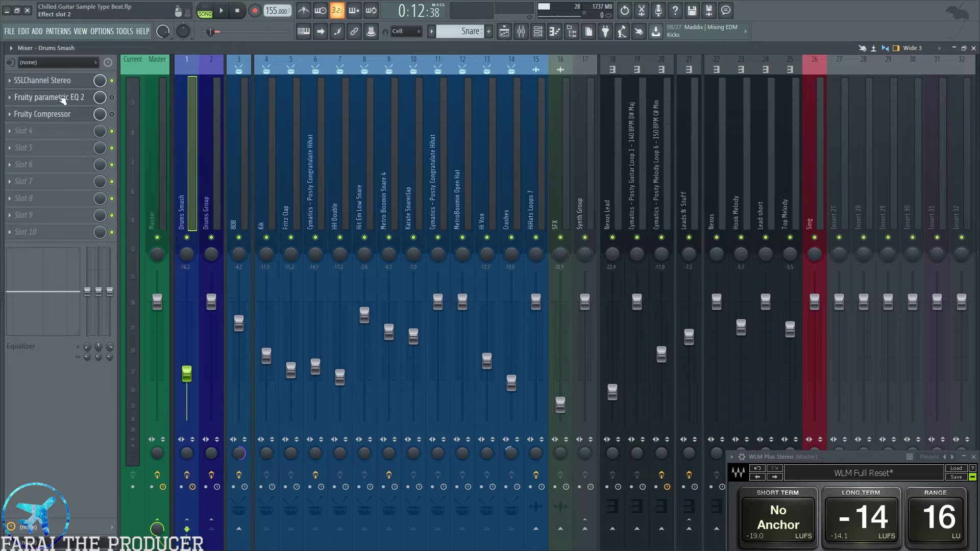
click(202, 210)
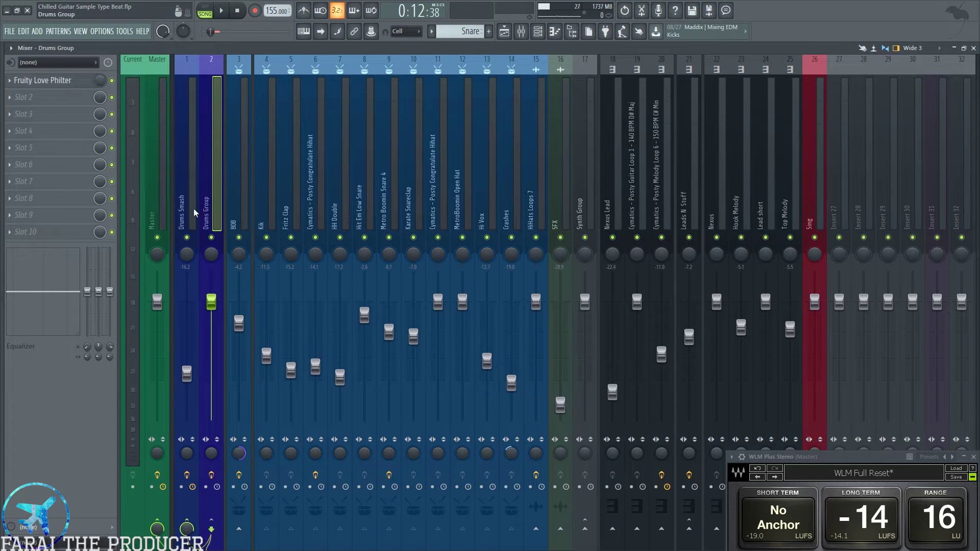
click(194, 213)
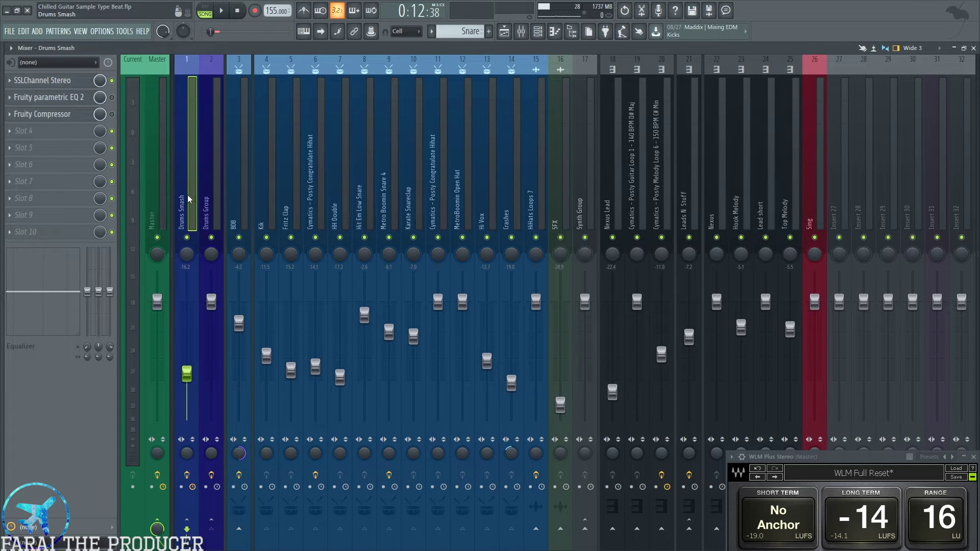
Open the SSLChannel Stereo, Fruity parametric EQ 2 and Fruity Compressor on Drums Smash and arrange their windows for viewing.
click(51, 81)
drag(625, 109, 598, 100)
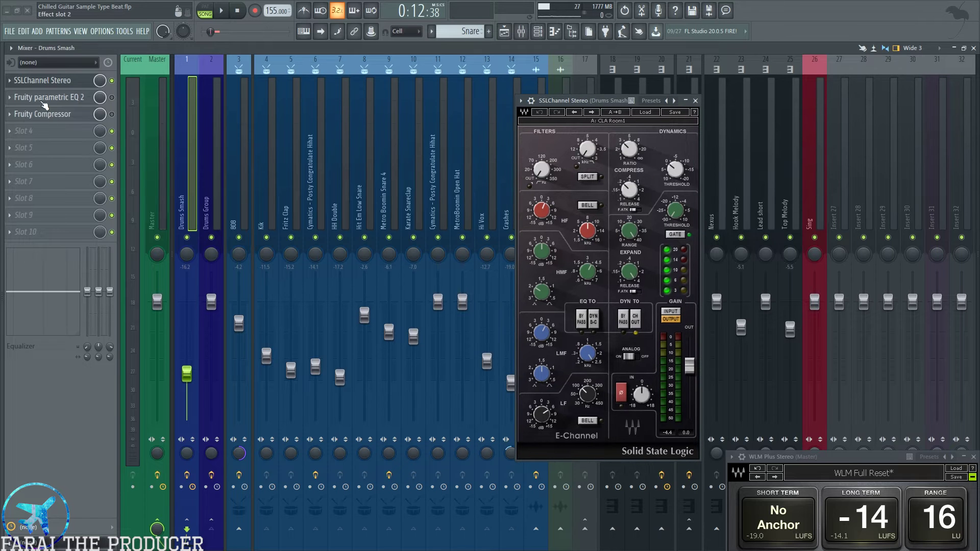
click(44, 102)
click(43, 116)
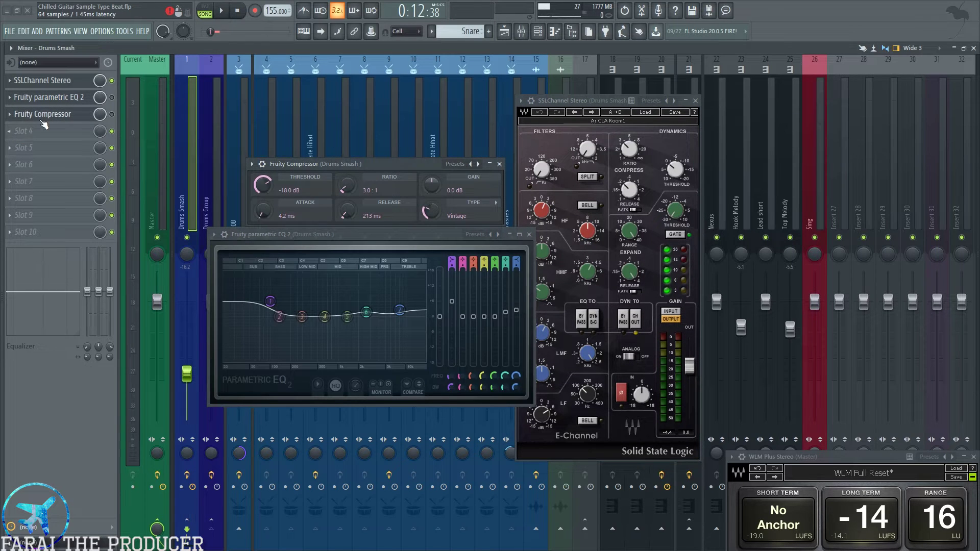
click(45, 102)
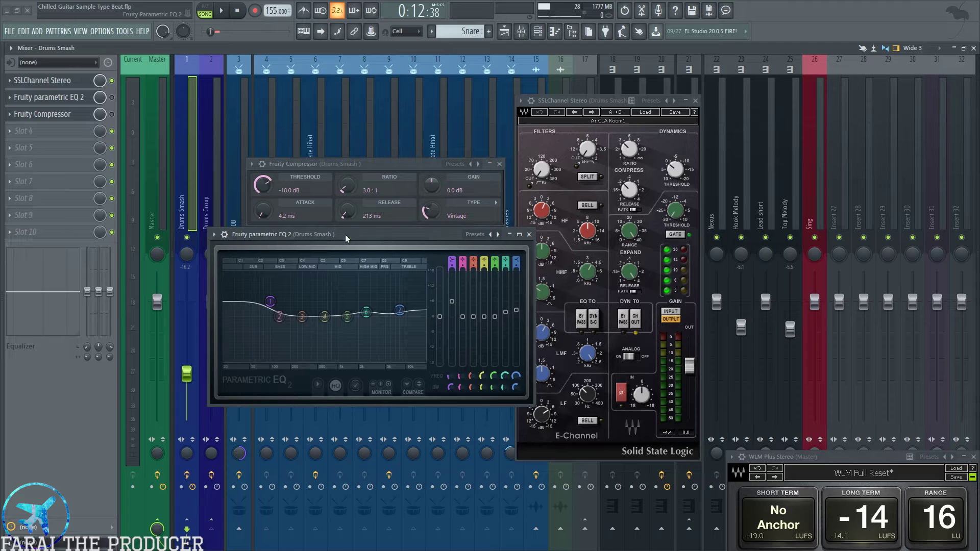
drag(371, 233, 345, 233)
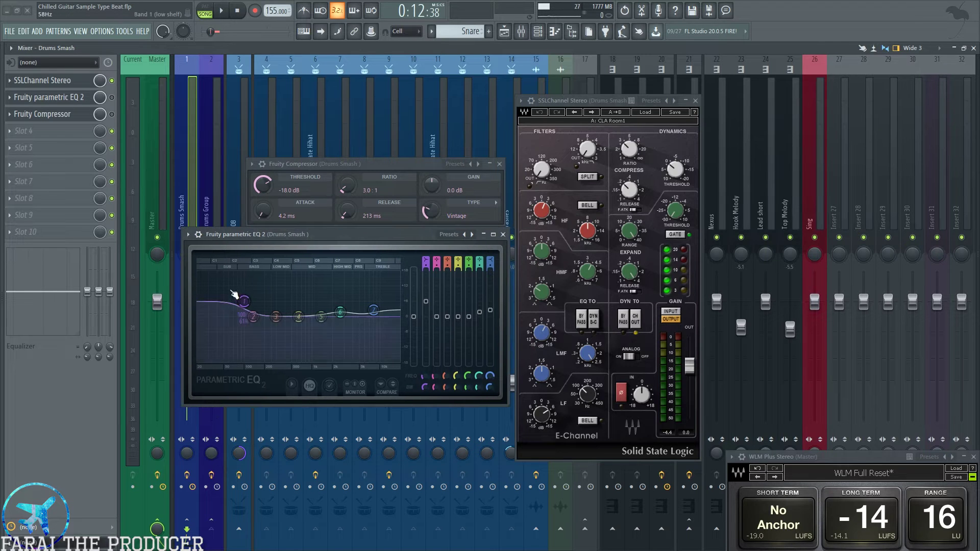
Compare the SSLChannel's LF, HF, HMF and LMF controls with the Parametric EQ 2 curve, and close the EQ and compressor.
click(544, 416)
drag(587, 408, 587, 403)
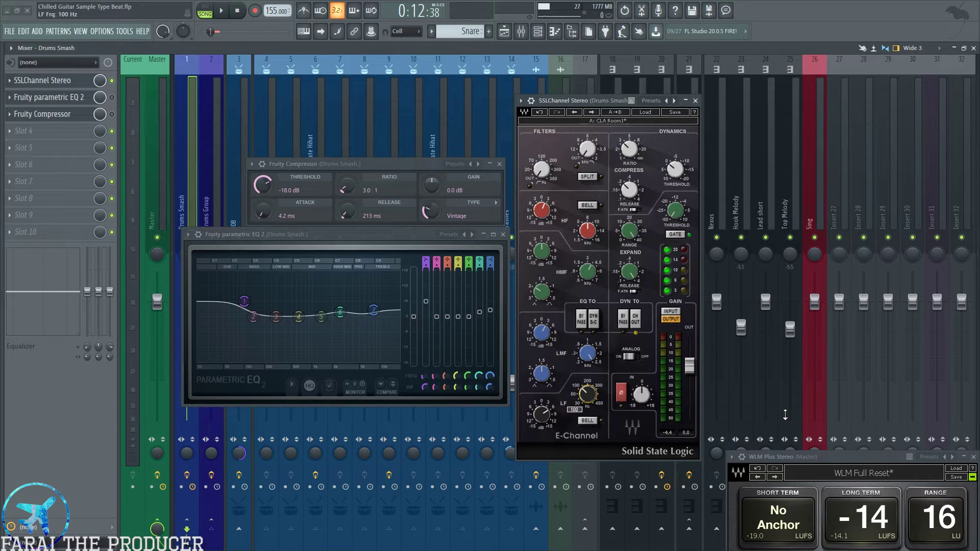
click(541, 209)
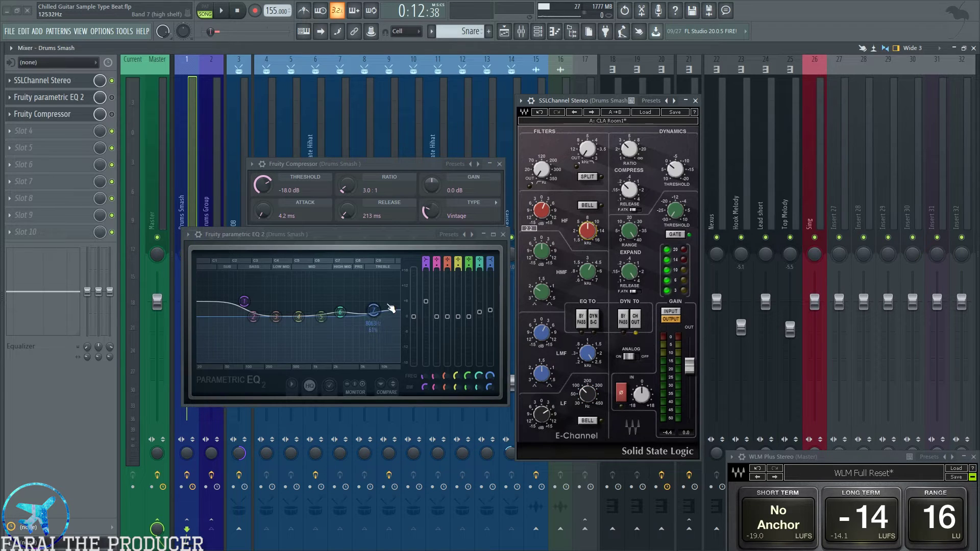
click(541, 250)
drag(542, 335, 542, 326)
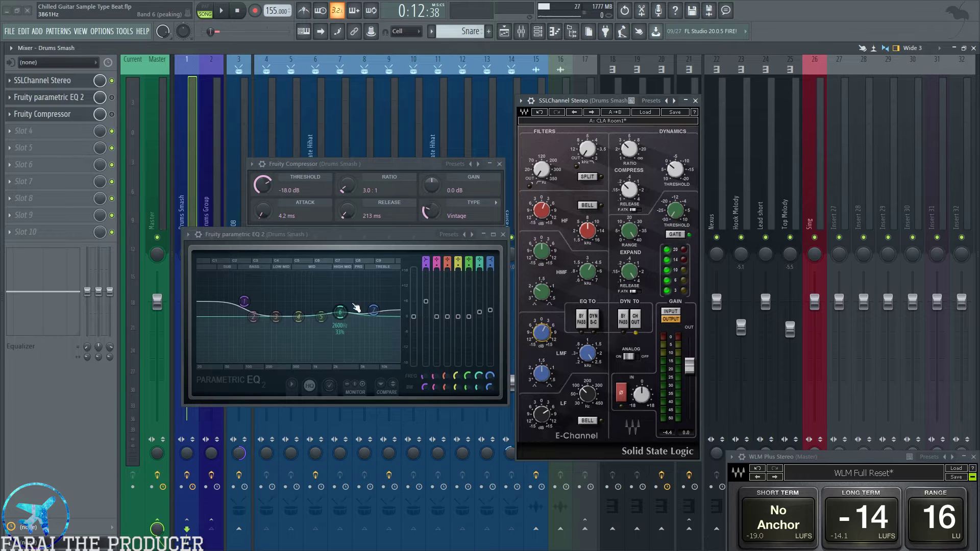
drag(598, 355, 598, 352)
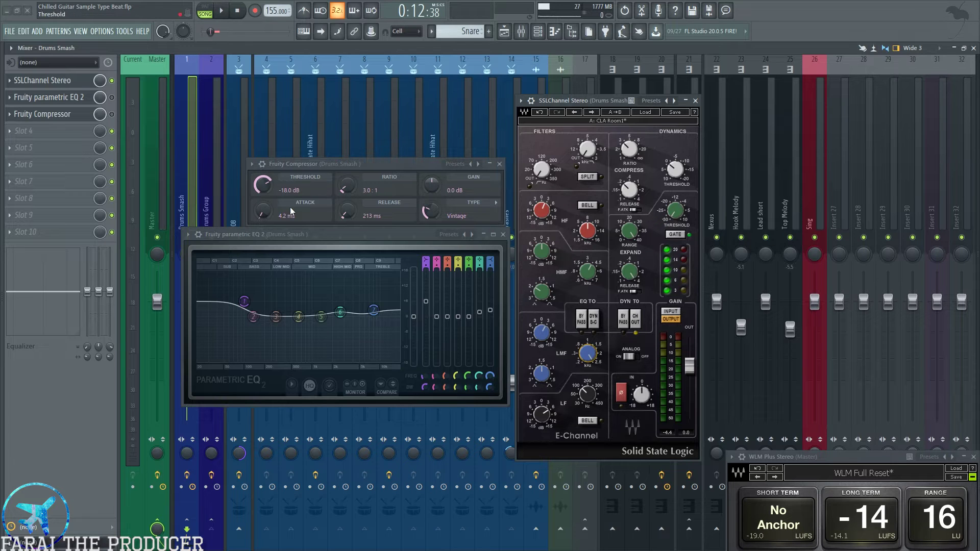
click(502, 234)
click(499, 164)
Play the beat with the Drums Smash fader raised, toggle the track's mute to compare, and restore its level.
key(space)
drag(187, 350, 186, 308)
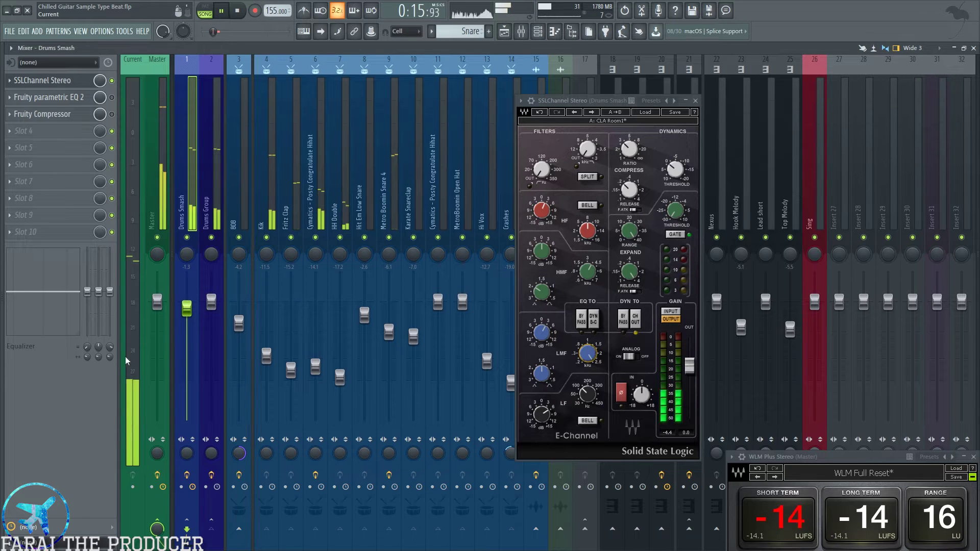
click(187, 240)
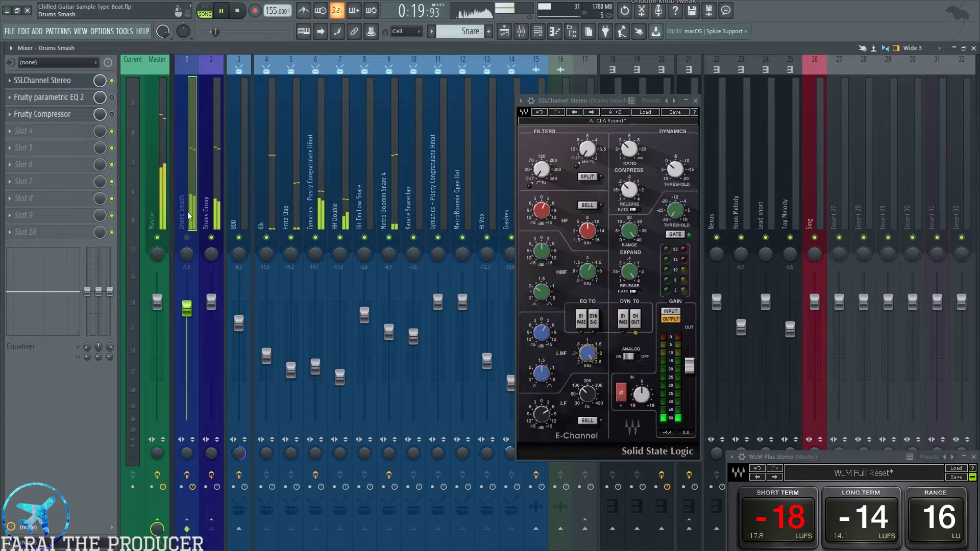
click(187, 238)
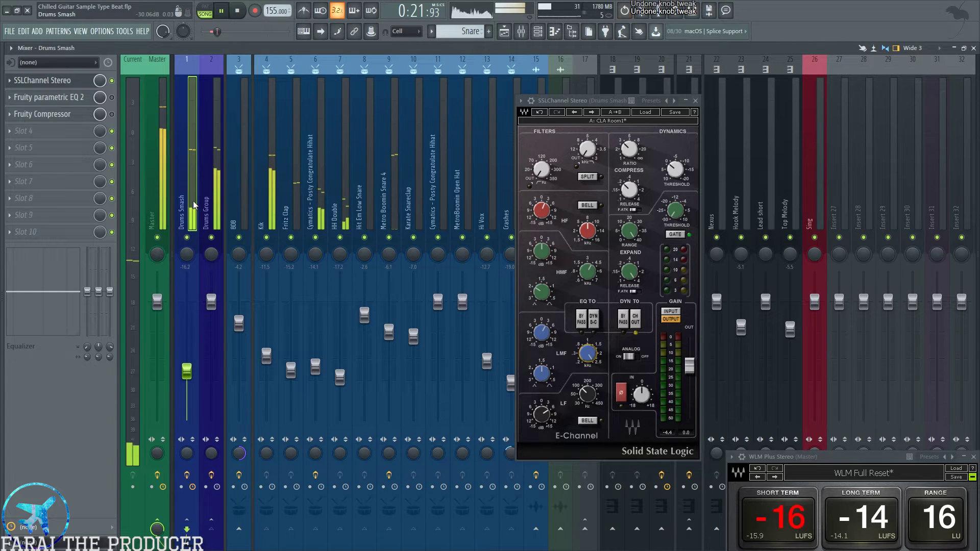
key(space)
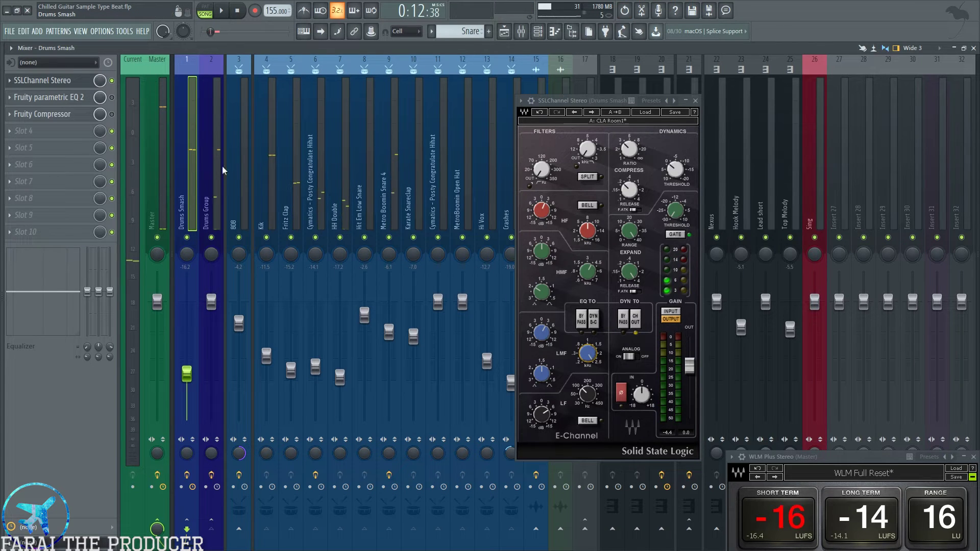
Check the Hit Em Low Snare mixer track and the Metro Boomin Snare 4 sampler, and close the open plugin windows.
click(299, 171)
click(349, 169)
click(363, 164)
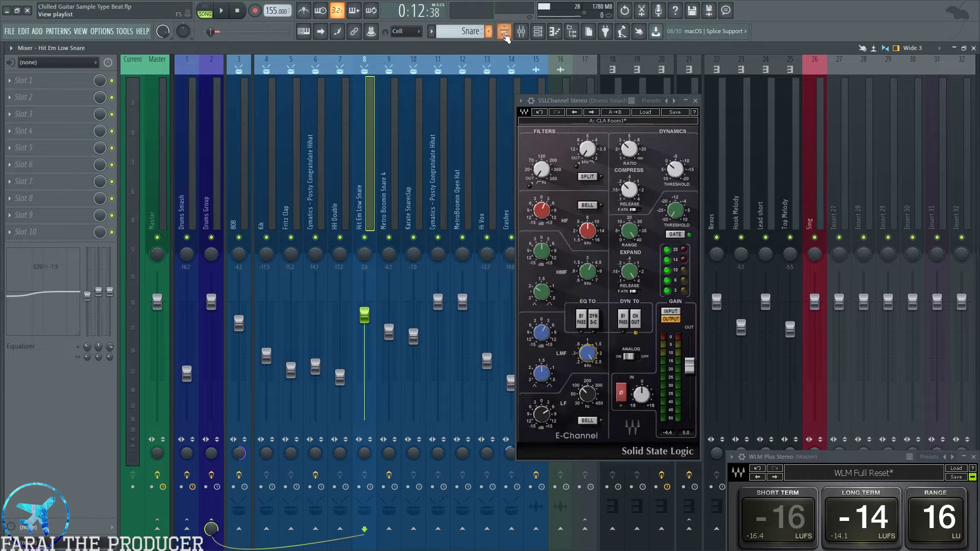
click(539, 32)
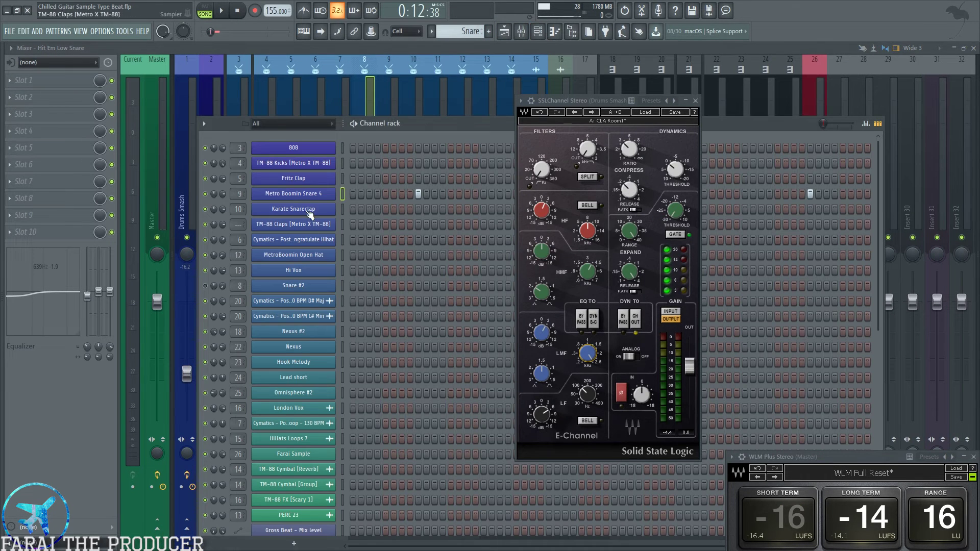
click(305, 195)
click(195, 100)
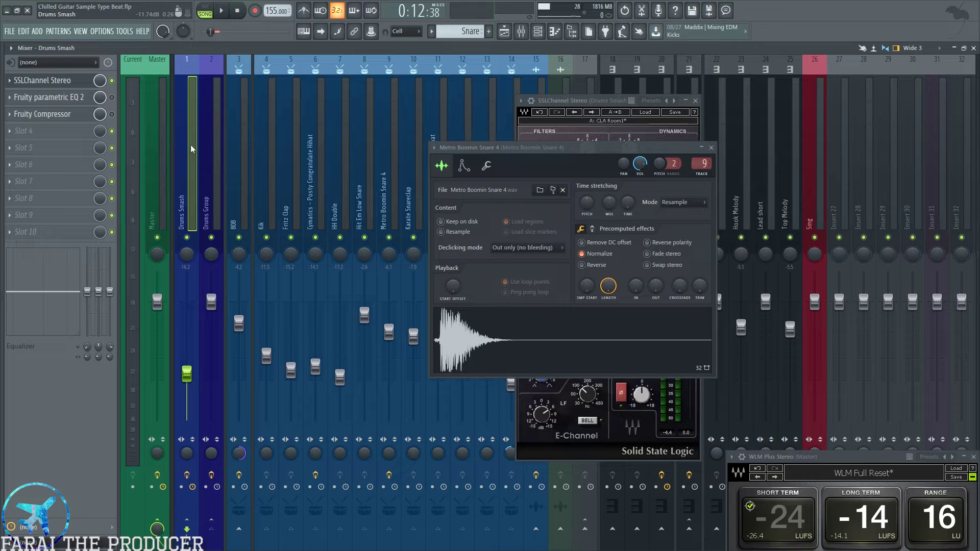
click(712, 148)
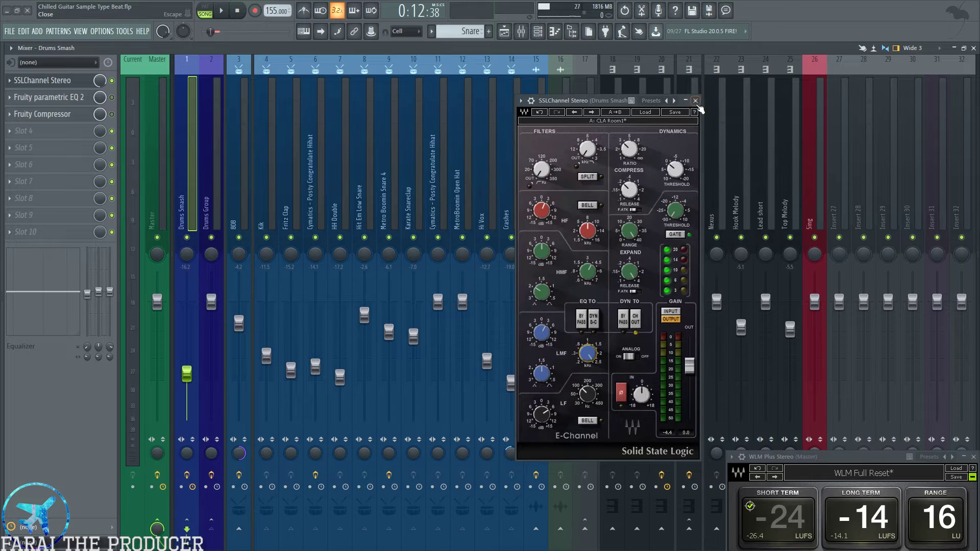
click(695, 101)
Check the 808, Karate Snareclap and Kik mixer tracks, and select Kik together with Metro Boomin Snare 4.
click(228, 182)
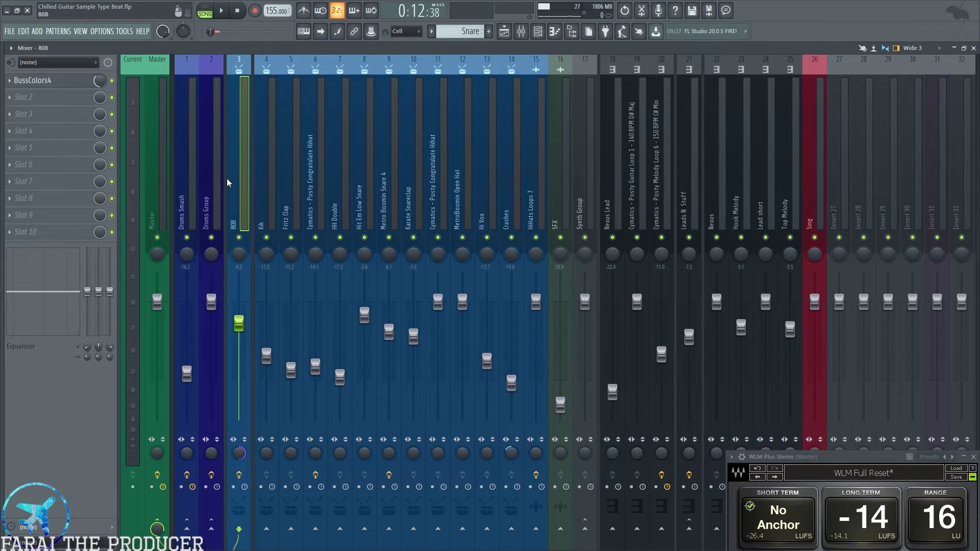
click(418, 182)
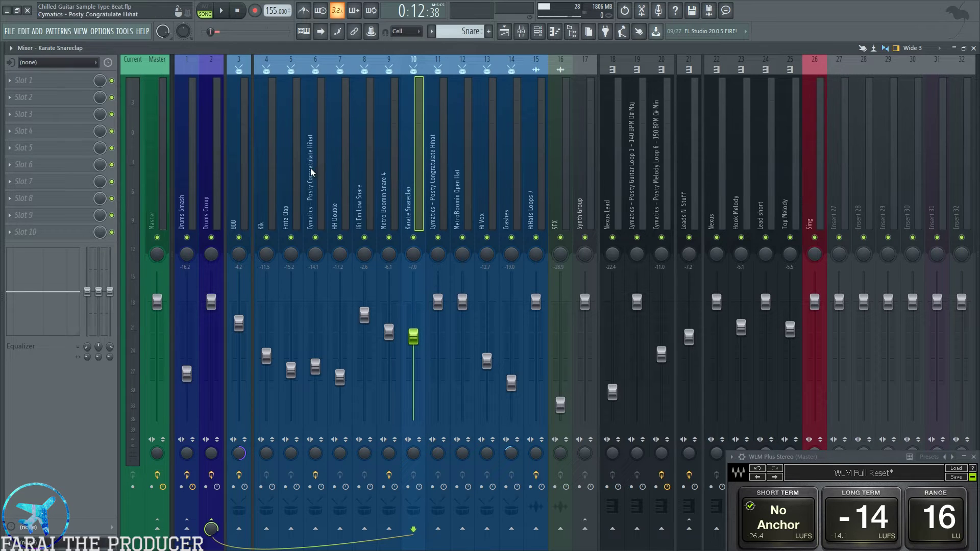
click(263, 185)
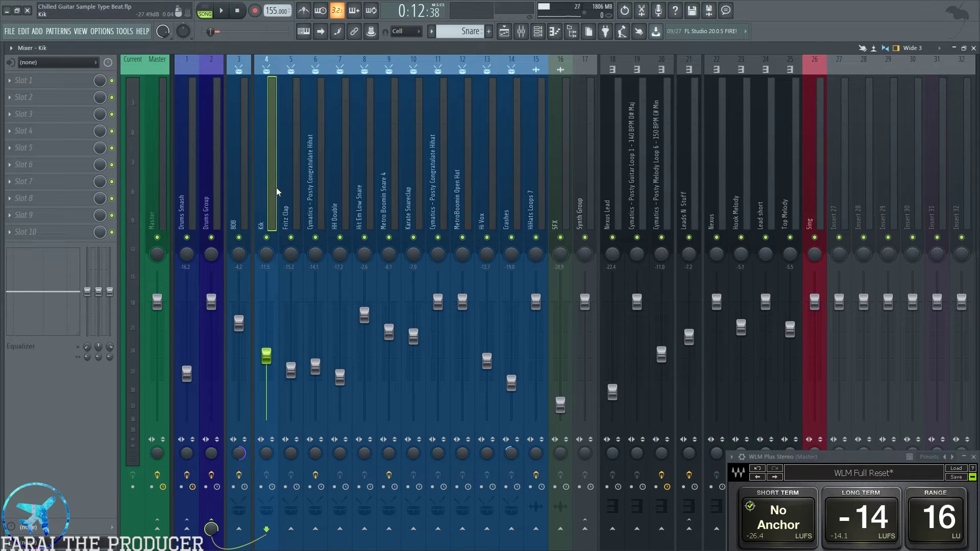
click(243, 194)
click(271, 204)
ctrl+click(381, 212)
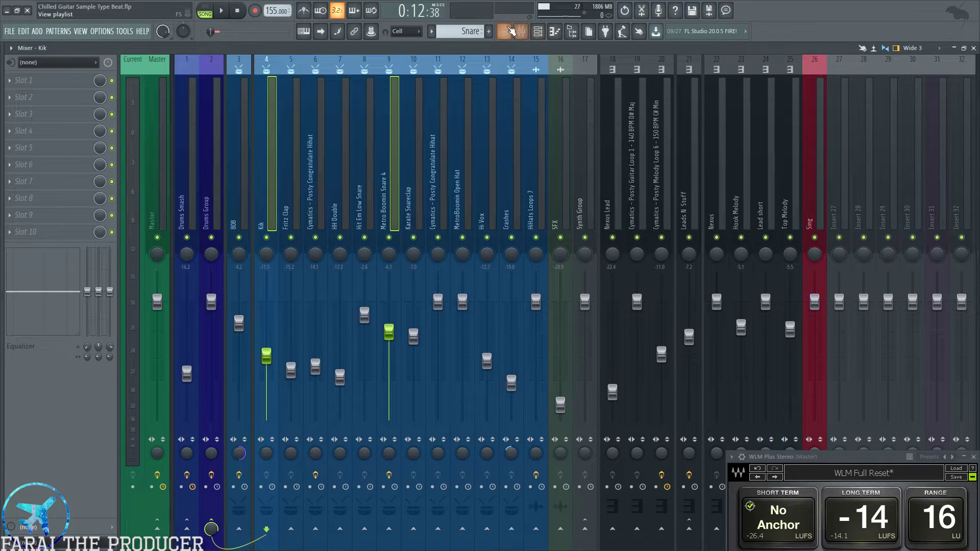
Isolate the core drum tracks in the playlist and play them while checking the Master track's level and effects.
click(503, 31)
right_click(55, 138)
drag(55, 183, 59, 169)
click(505, 32)
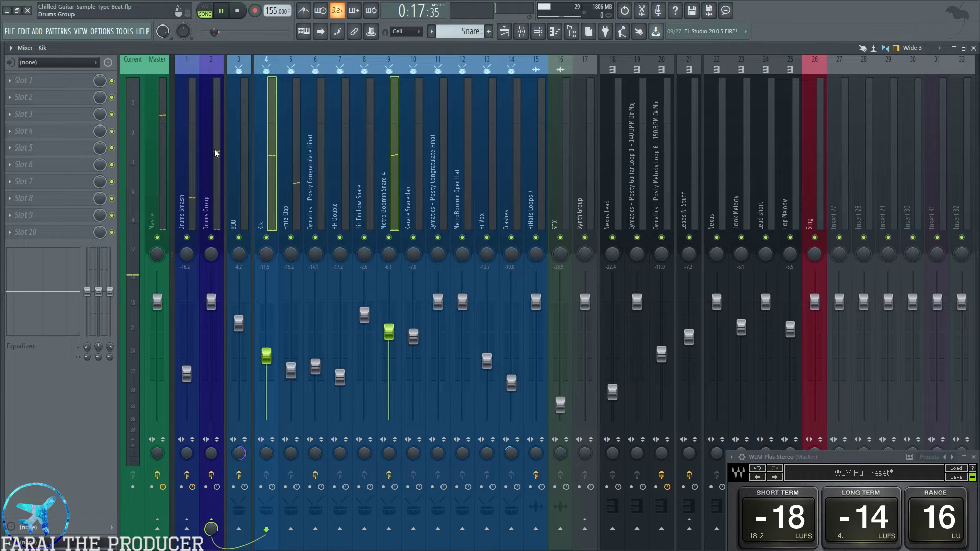
click(156, 158)
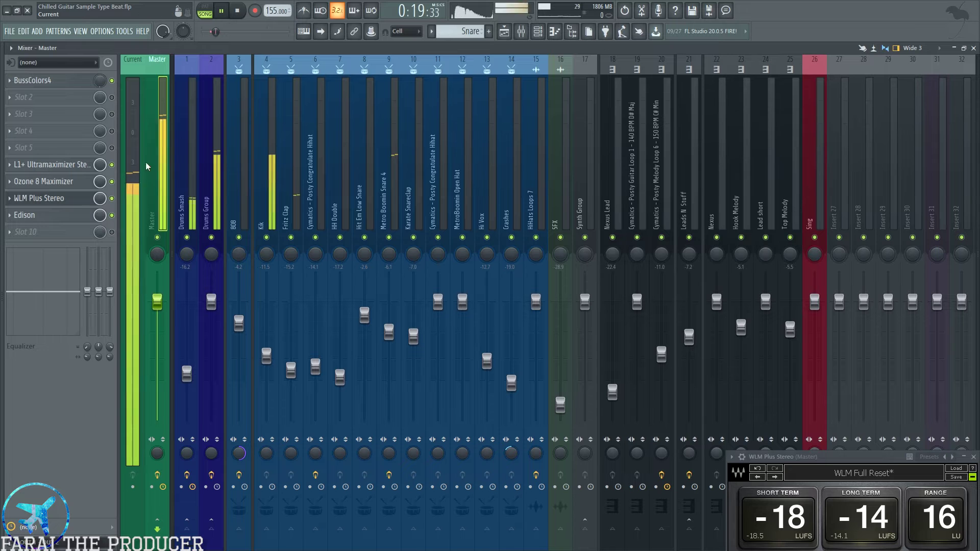
key(space)
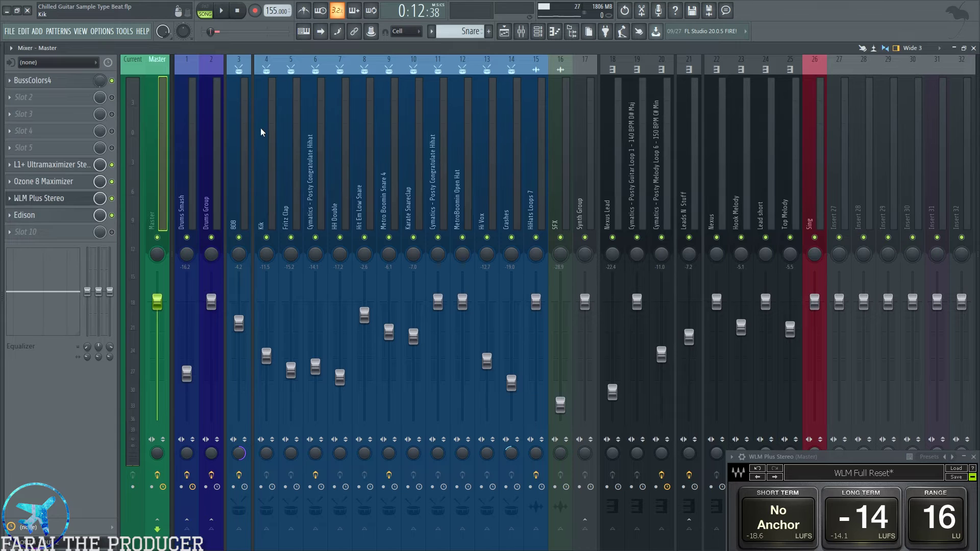
Check the effects and levels of the Fritz Clap, Cymatics - Posty Congratulate Hihat and HH Double mixer tracks.
click(292, 175)
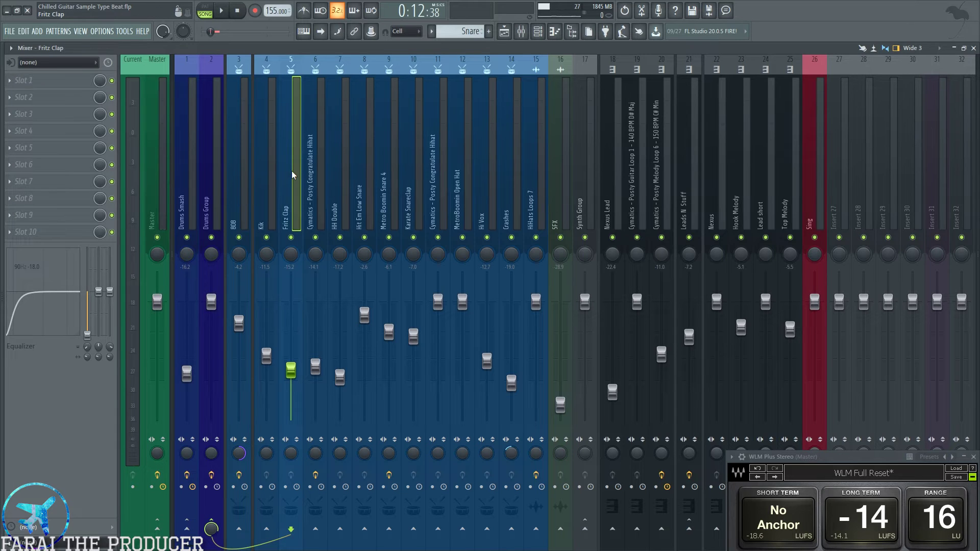
click(320, 173)
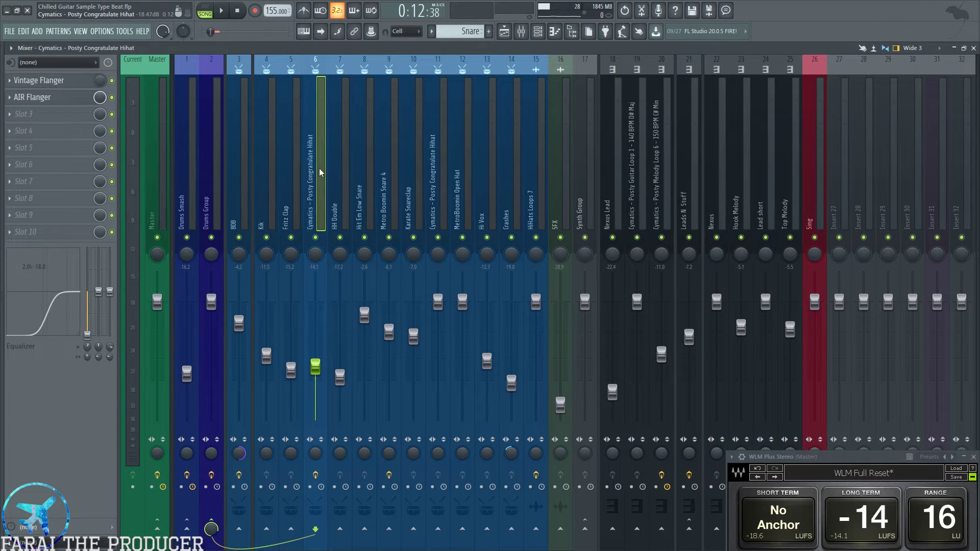
click(339, 175)
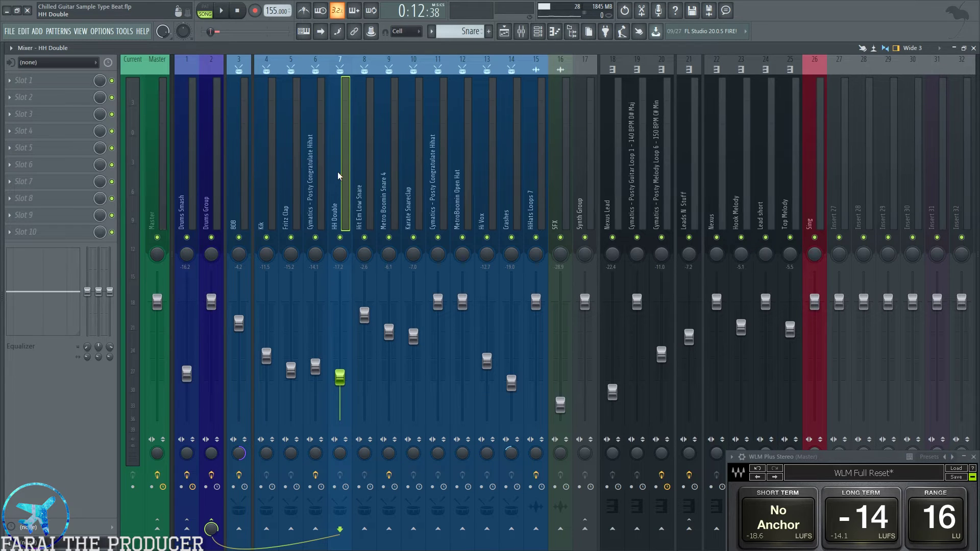
Check the MetroBoomin Open Hat and Crashes mixer tracks for effects and equalizer settings.
click(463, 178)
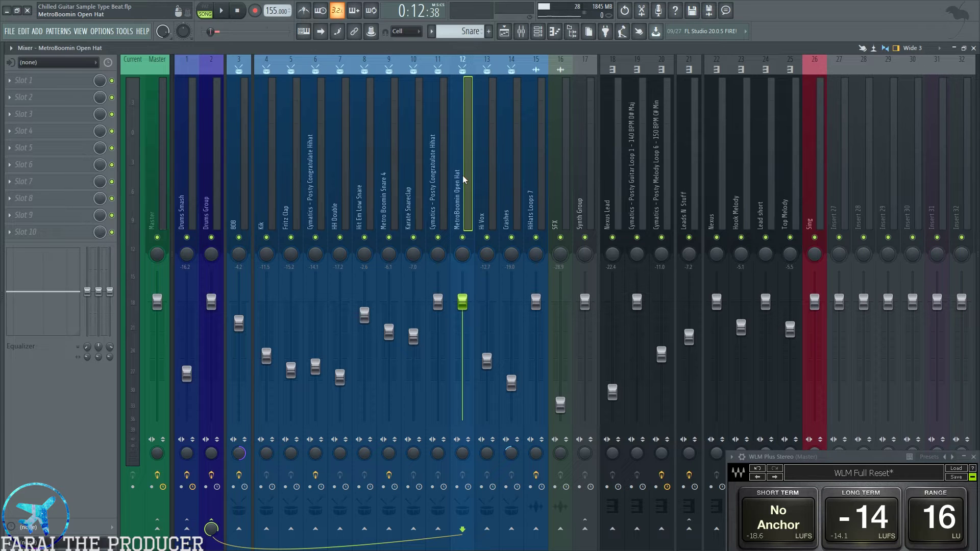
click(511, 188)
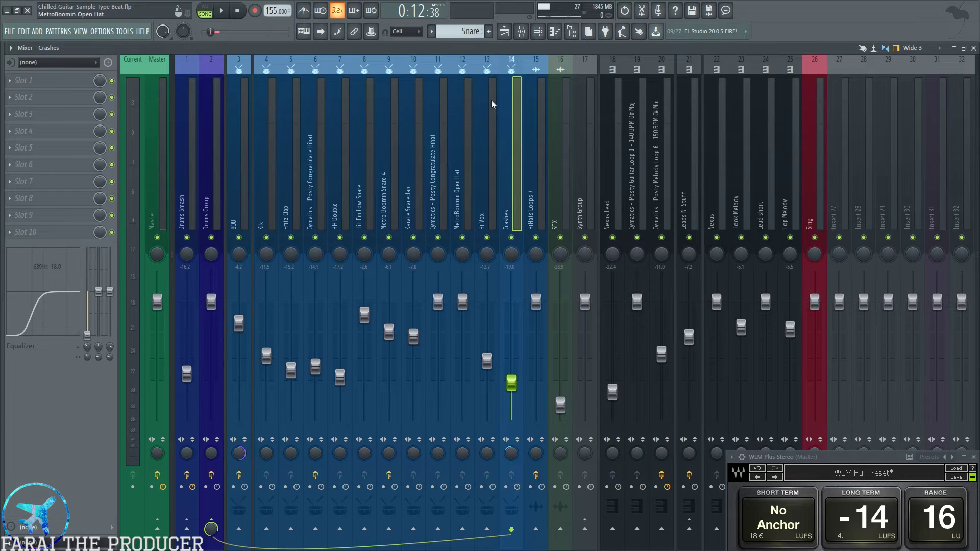
Unmute the Cymbals track in the playlist and place a copy of the TM-88 Cymbal [Reverb] clip at bar 9.
click(504, 31)
scroll(346, 212, down, 5)
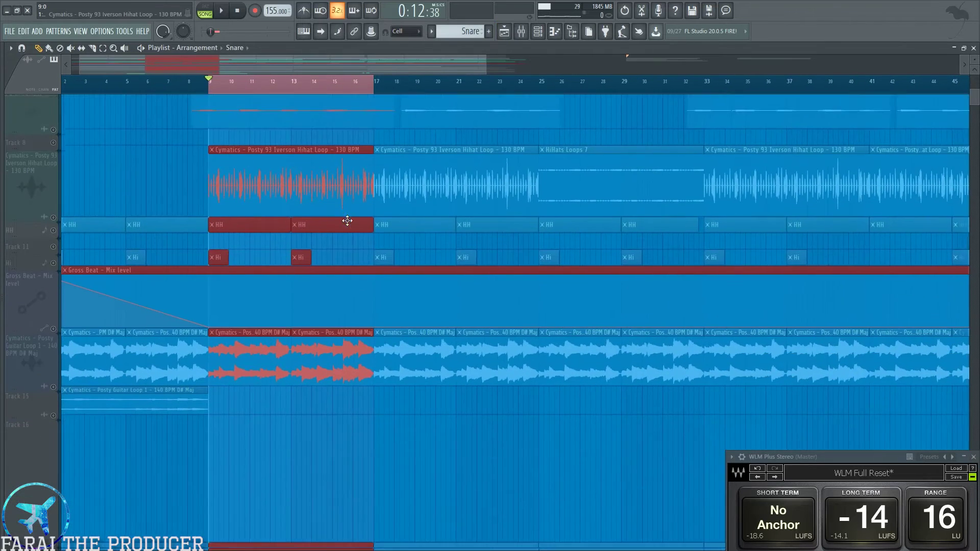
scroll(352, 225, down, 5)
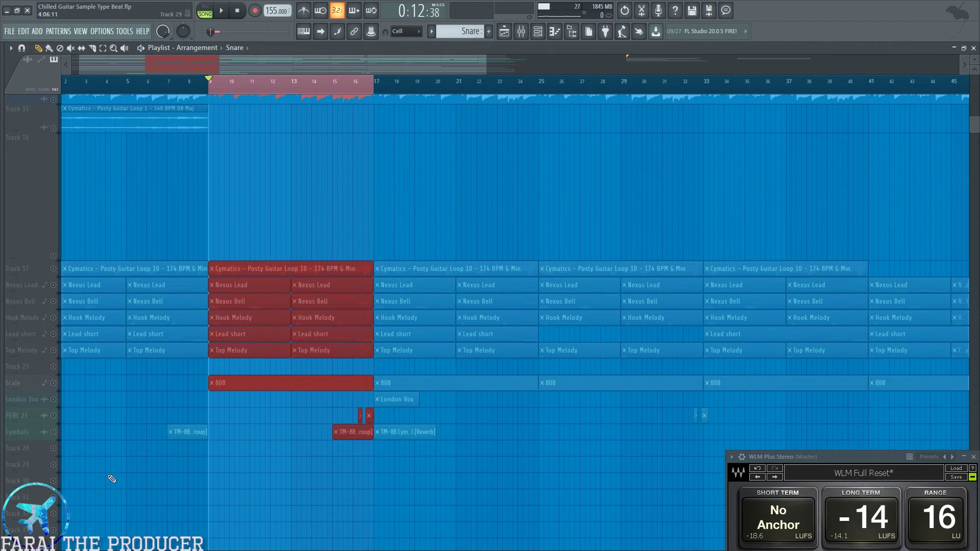
click(53, 432)
ctrl+click(219, 474)
drag(403, 432, 238, 431)
Play the drums with the cymbals from bar 9 and check the Crashes track's level in the mixer.
key(space)
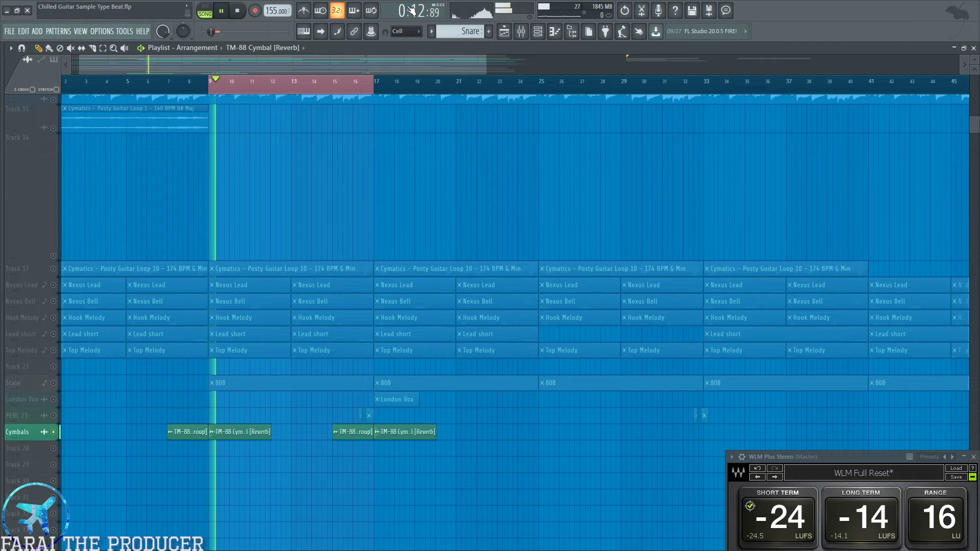
click(520, 31)
key(space)
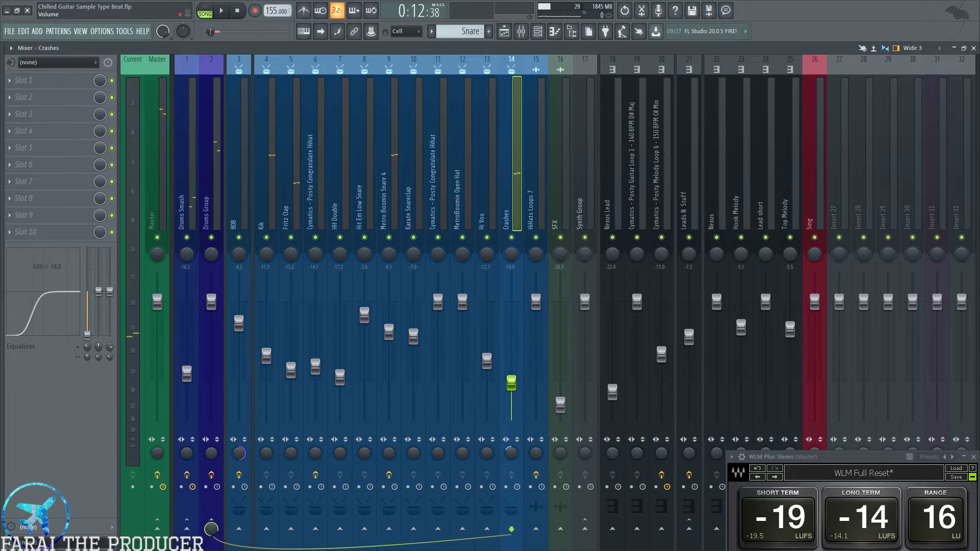
key(space)
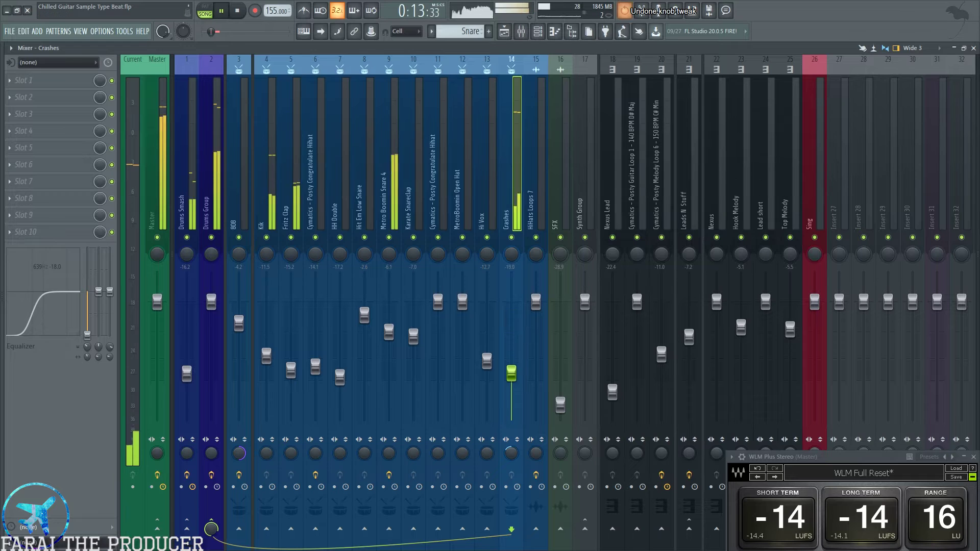
key(space)
Check the HH Double mixer track alongside the Kik and Hit Em Low Snare tracks.
click(350, 95)
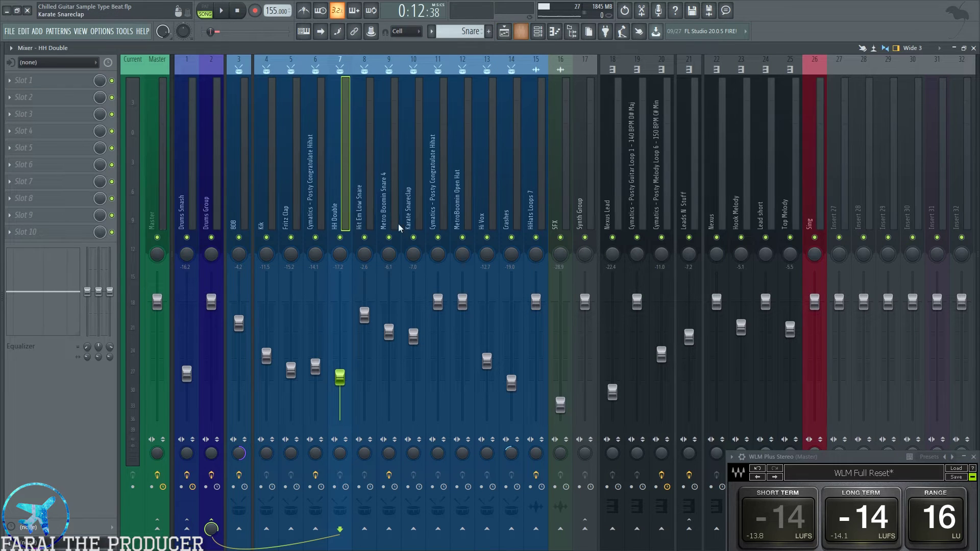
click(269, 193)
click(330, 200)
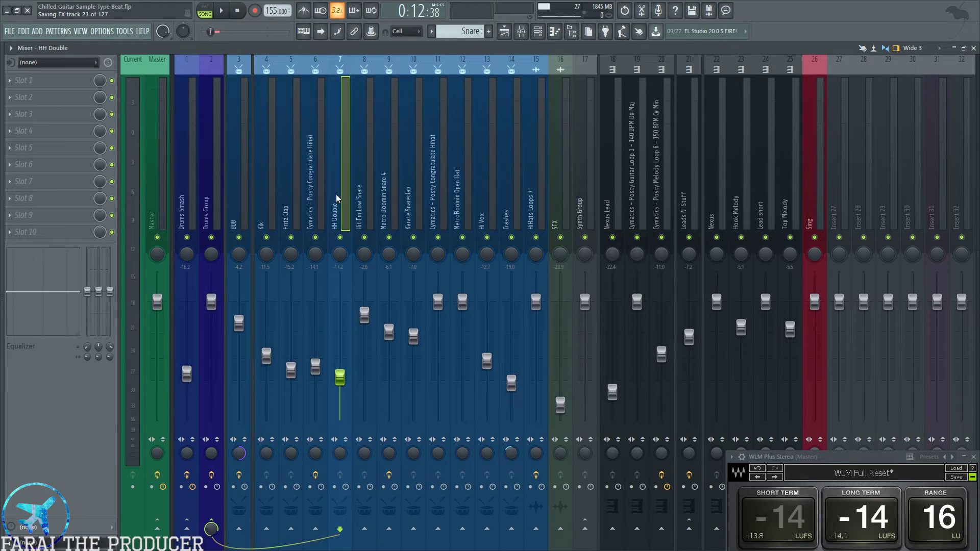
click(372, 193)
click(349, 203)
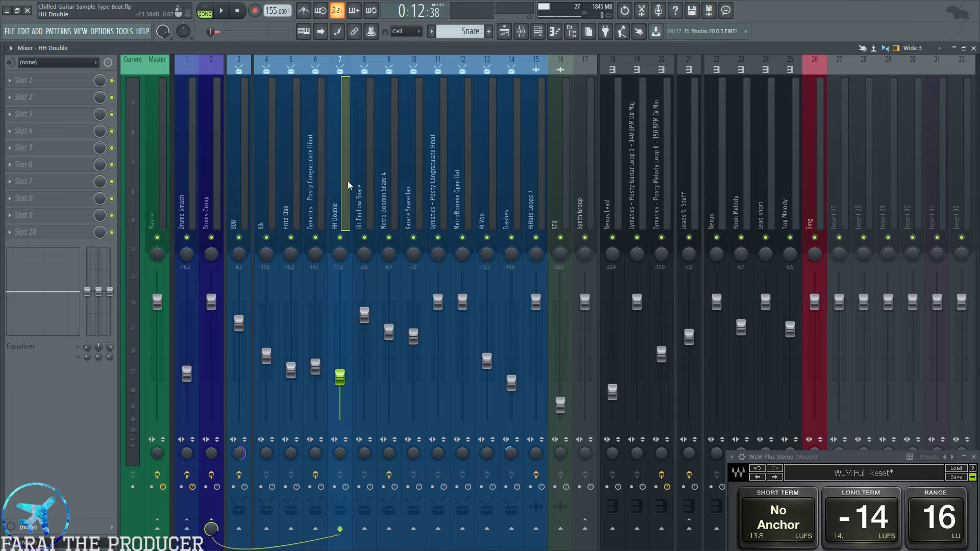
Unmute the HH track in the playlist and open its HH pattern in the piano roll.
click(504, 31)
scroll(243, 334, up, 5)
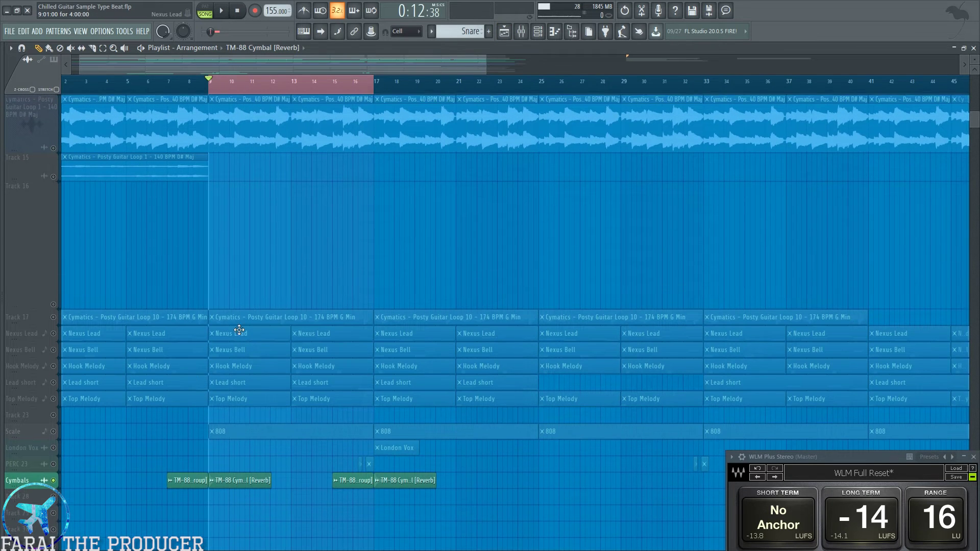
scroll(154, 333, up, 5)
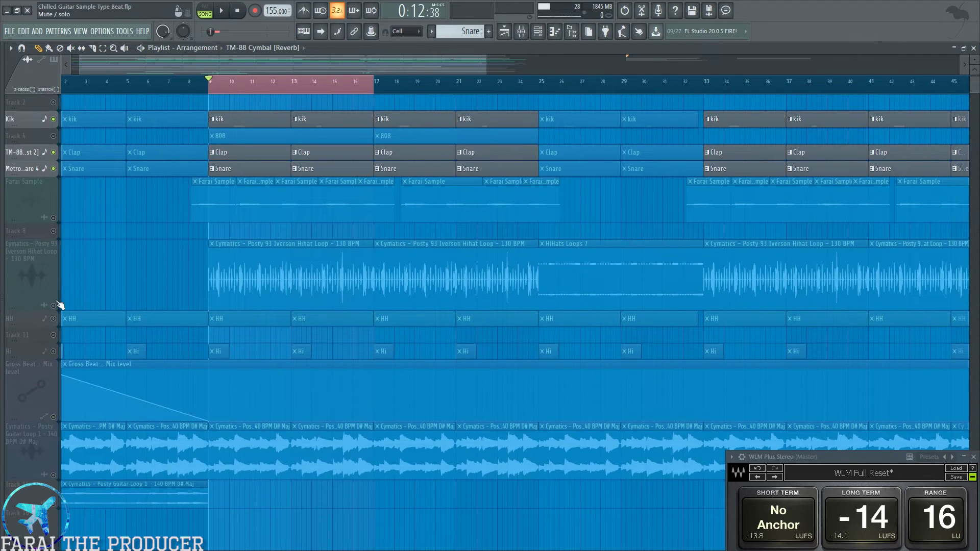
click(57, 304)
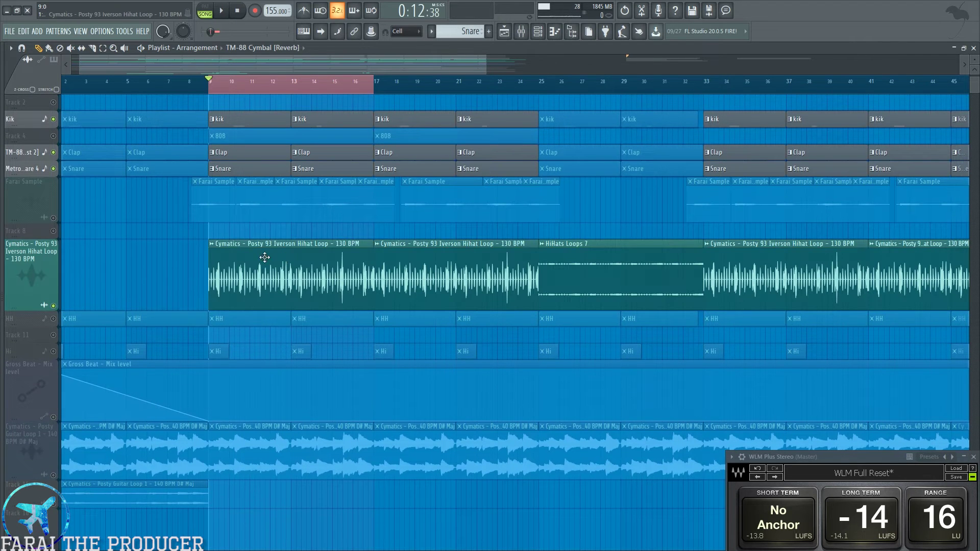
click(55, 321)
click(220, 319)
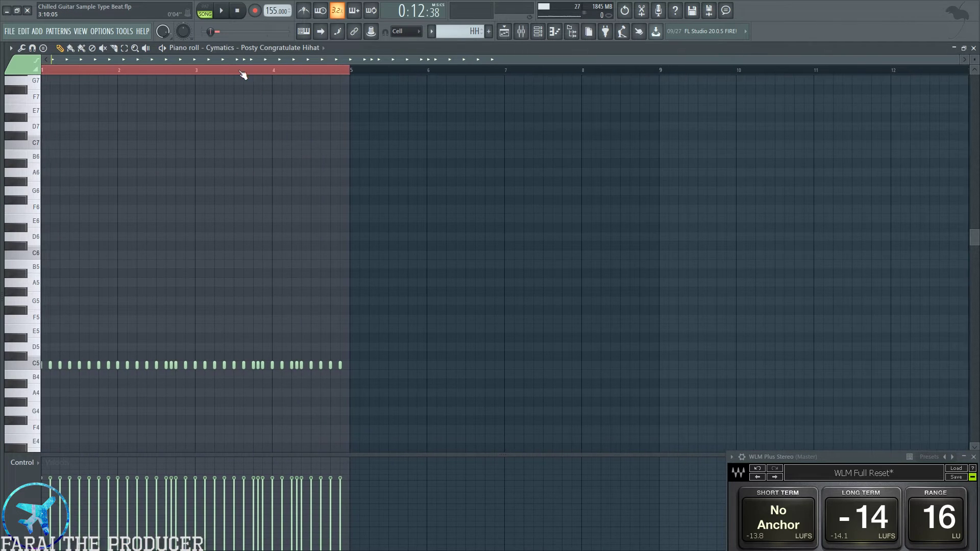
Play the HH pattern while following its notes in the piano roll, and return to the playlist.
click(218, 15)
click(208, 15)
click(208, 15)
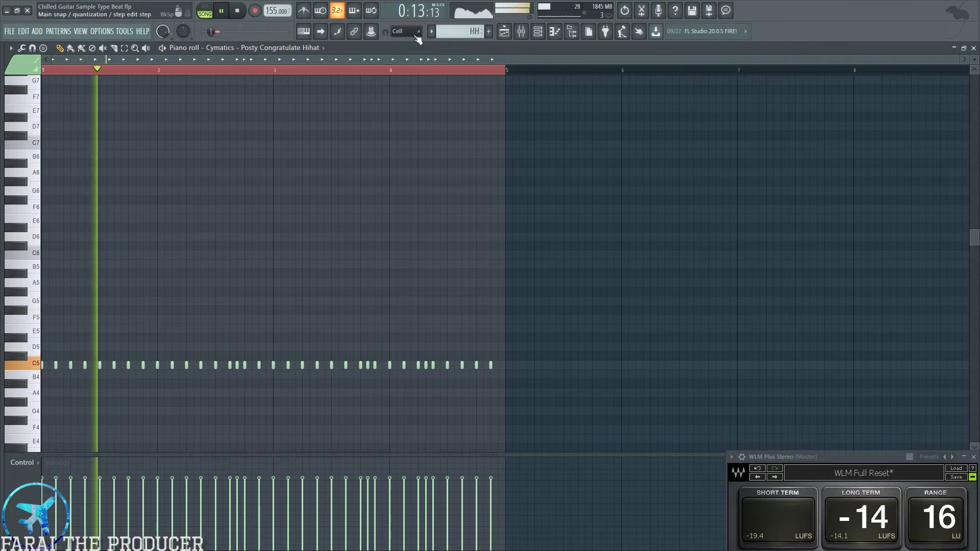
scroll(237, 128, up, 3)
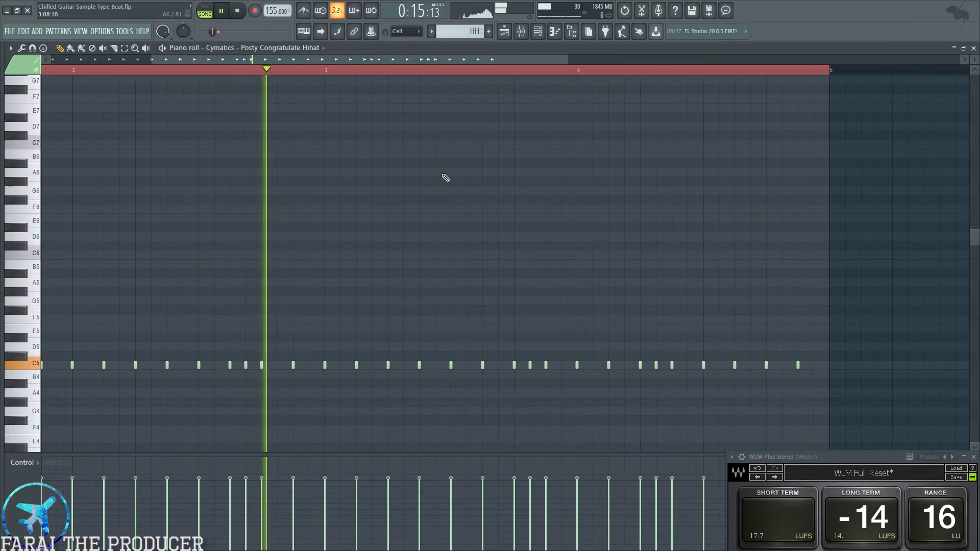
scroll(304, 77, down, 3)
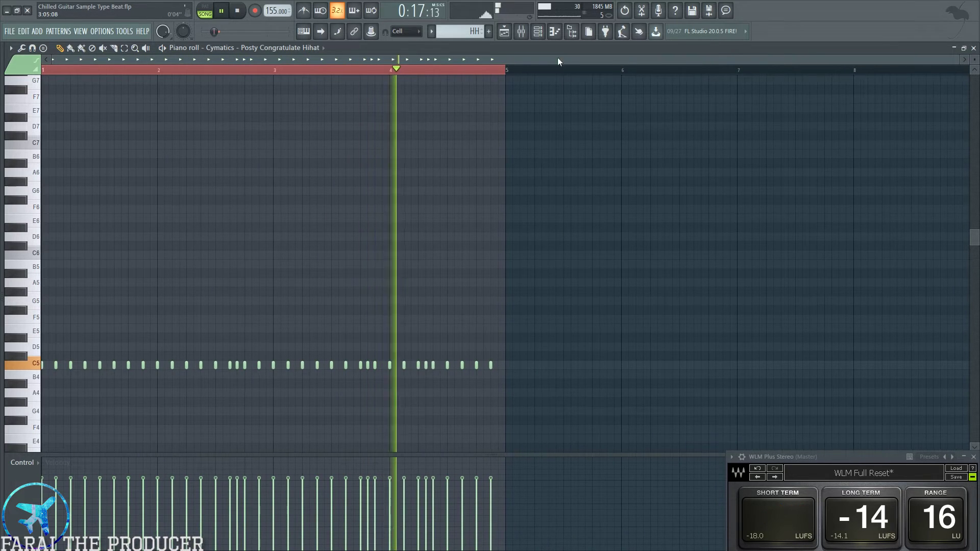
click(504, 32)
key(space)
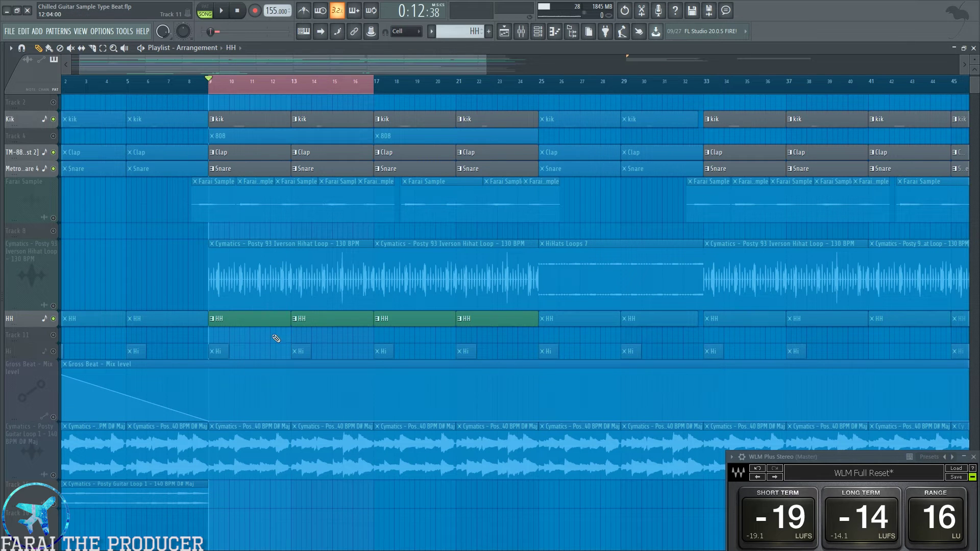
double_click(276, 319)
scroll(399, 76, up, 2)
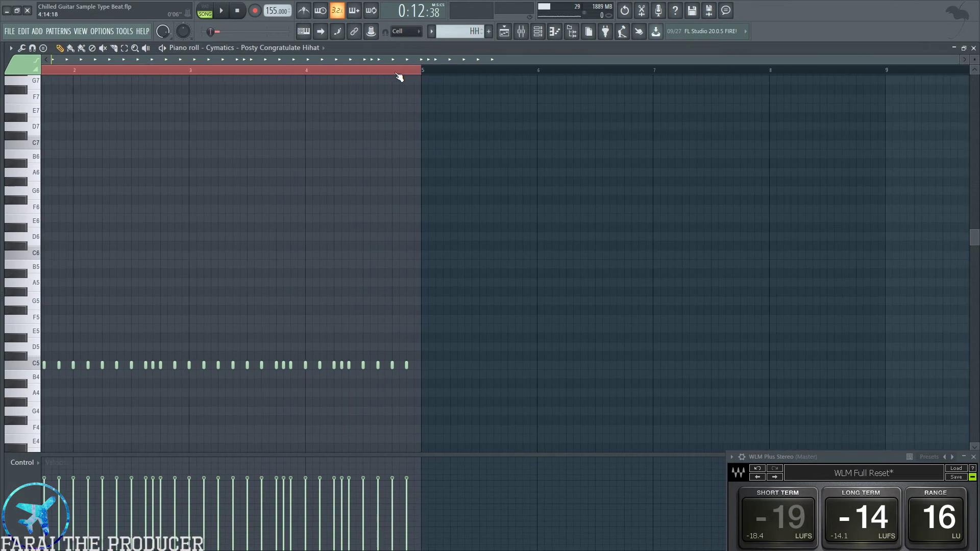
click(504, 31)
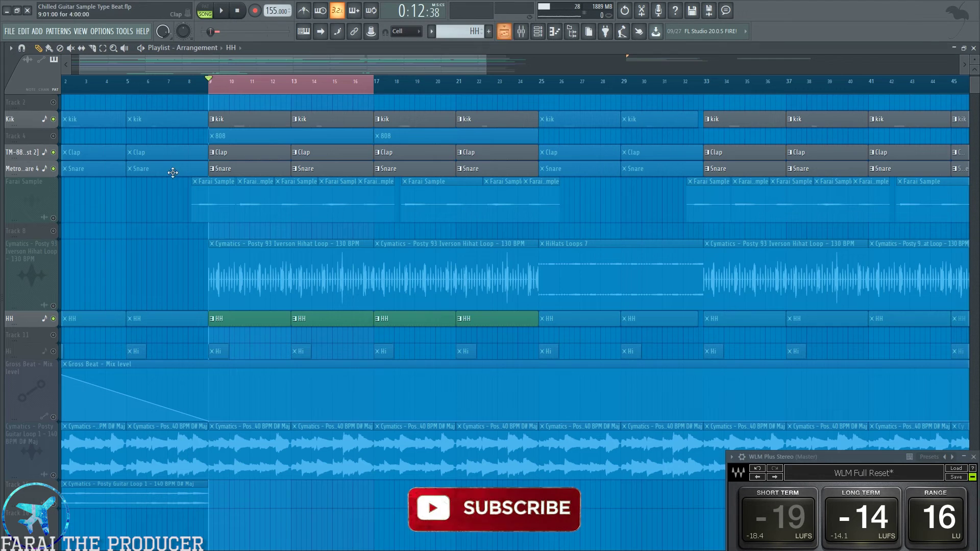
Unmute the Cymatics - Posty 93 Iverson Hihat Loop track and play it with the HH pattern, checking its mixer levels.
click(53, 306)
key(space)
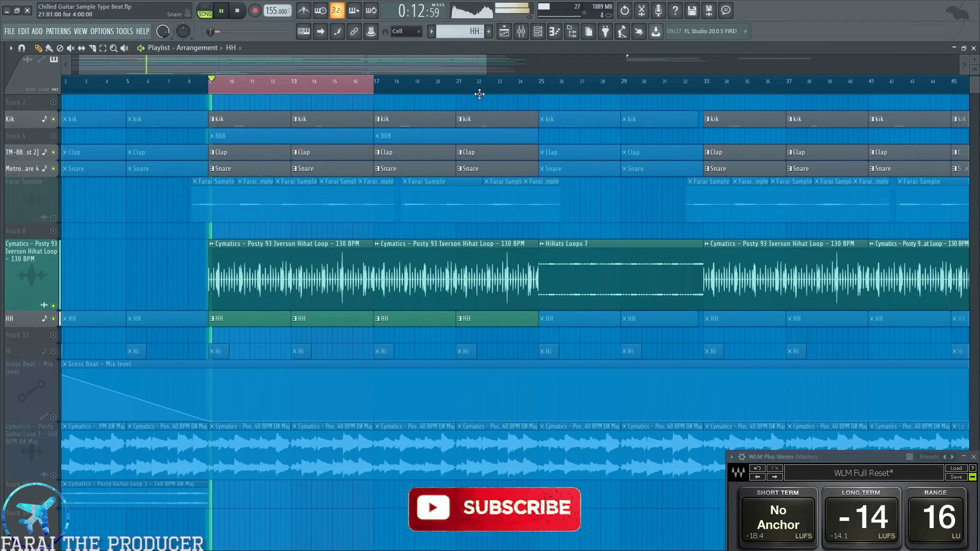
click(521, 32)
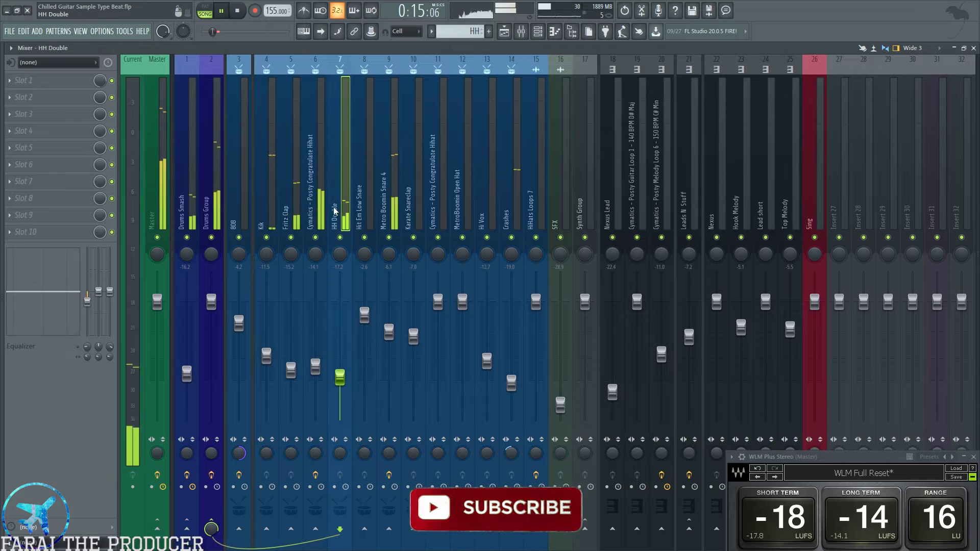
click(504, 31)
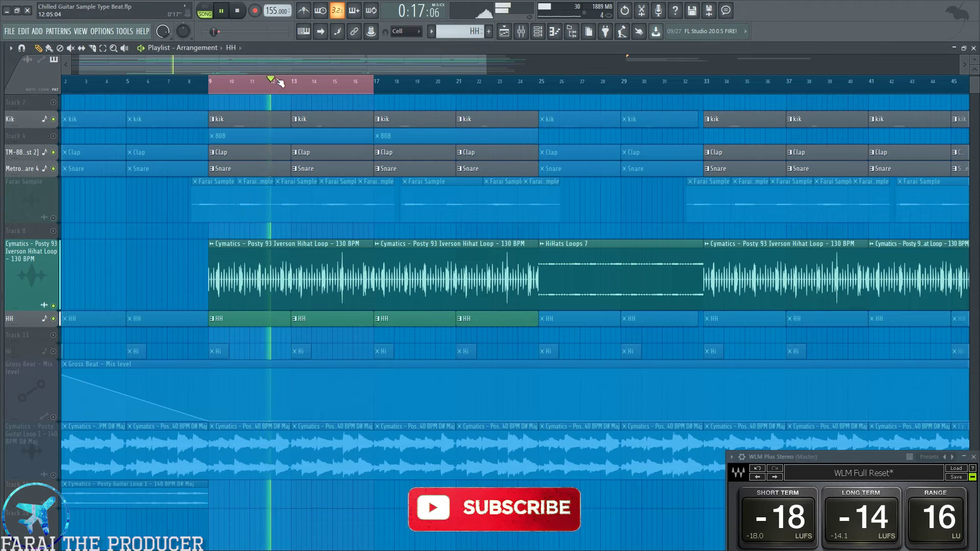
scroll(280, 83, up, 5)
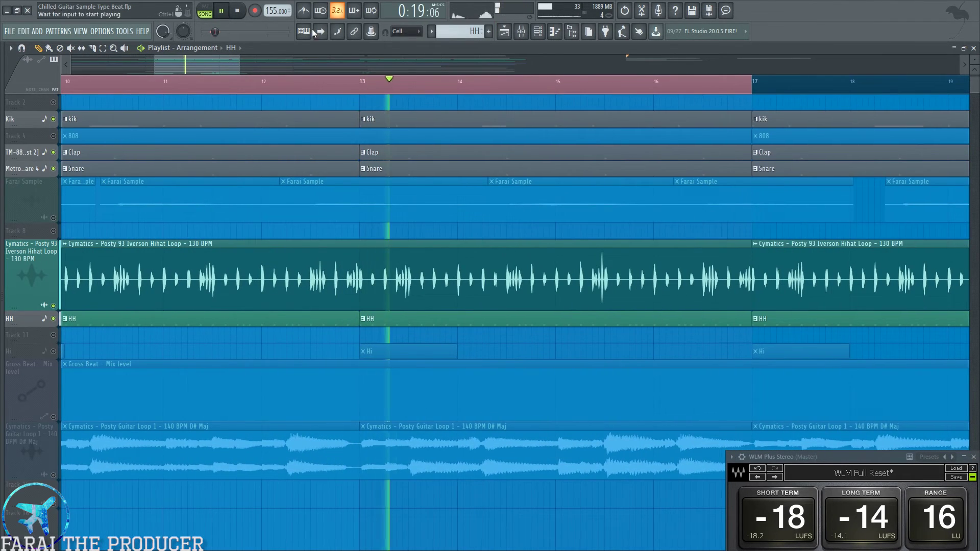
key(space)
Examine the waveform of the Posty 93 Iverson Hihat Loop clip from bar 9 up close.
scroll(286, 84, down, 5)
ctrl+double_click(72, 268)
ctrl+click(157, 269)
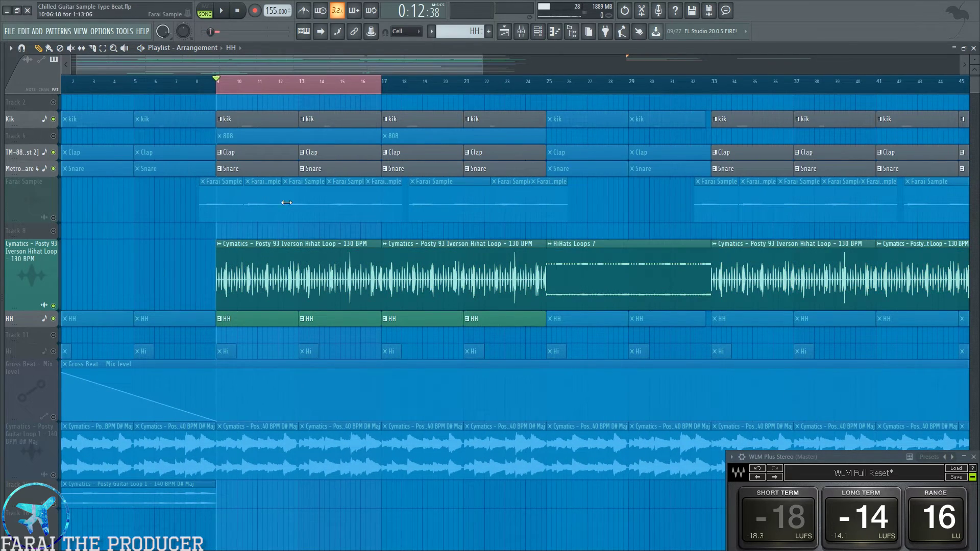
scroll(218, 87, up, 6)
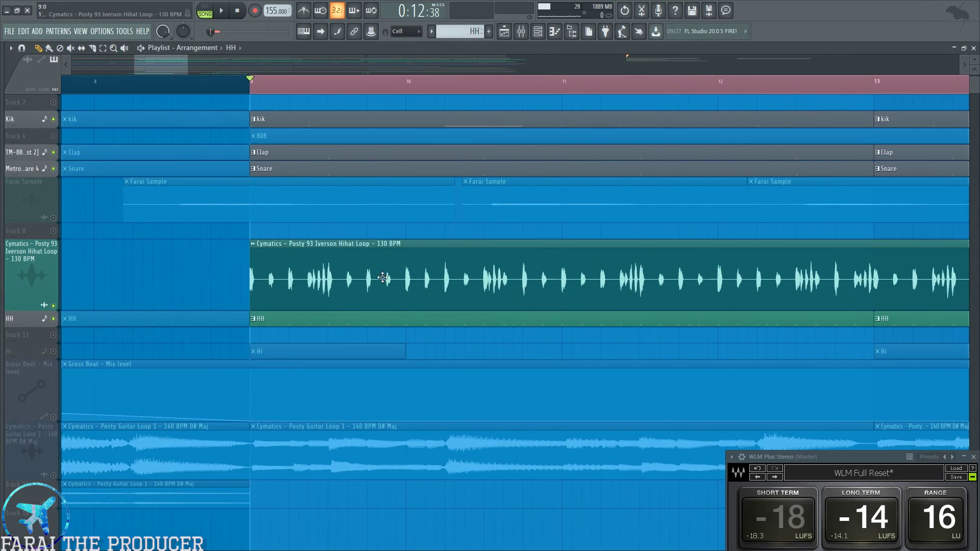
drag(304, 273, 339, 306)
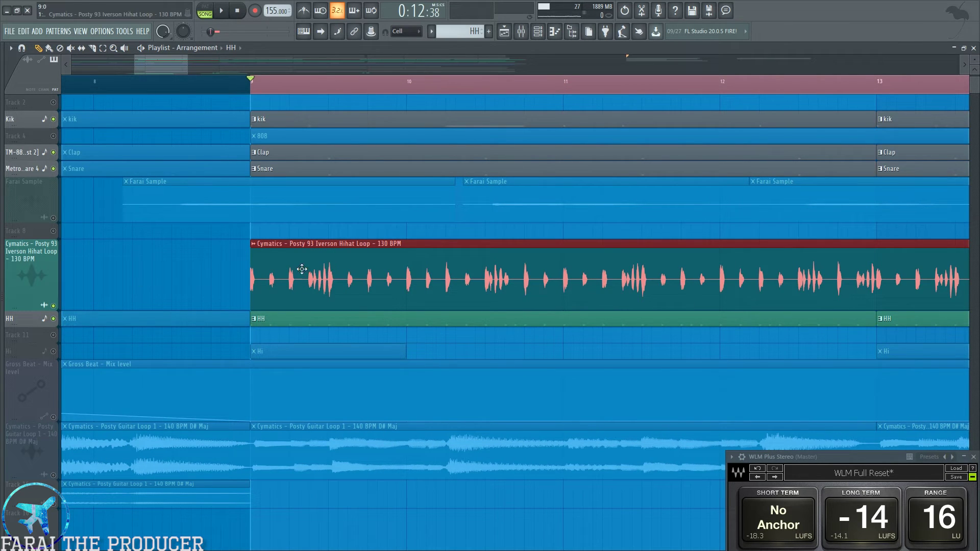
Audition the C5 hi-hat note in the HH pattern's piano roll, and return to the playlist.
double_click(316, 324)
click(27, 367)
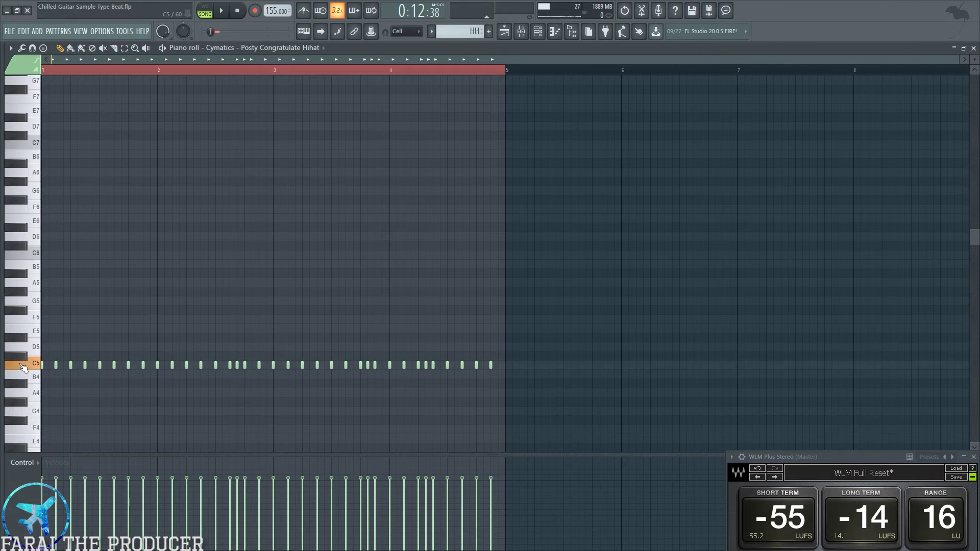
click(515, 34)
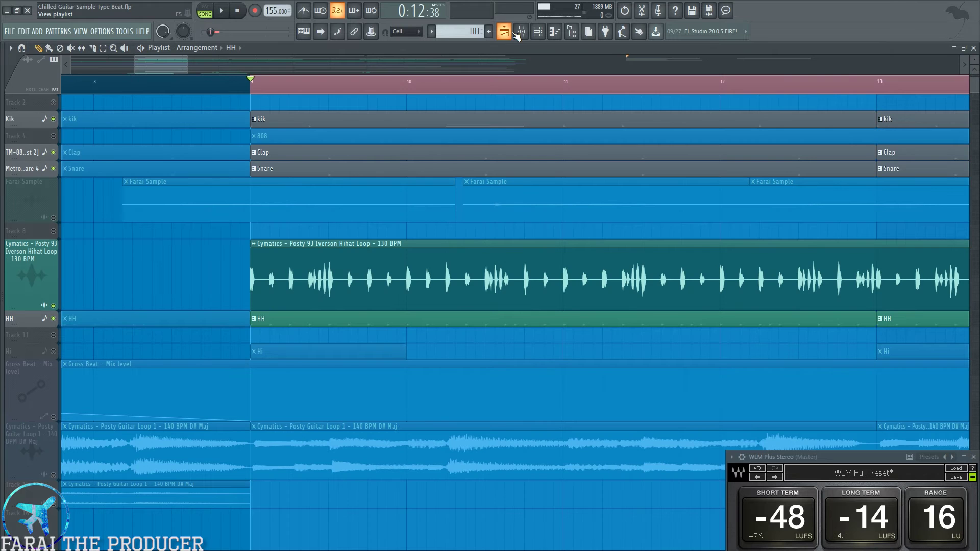
Show the AIR Flanger settings on the Cymatics - Posty Congratulate Hihat mixer track.
click(536, 30)
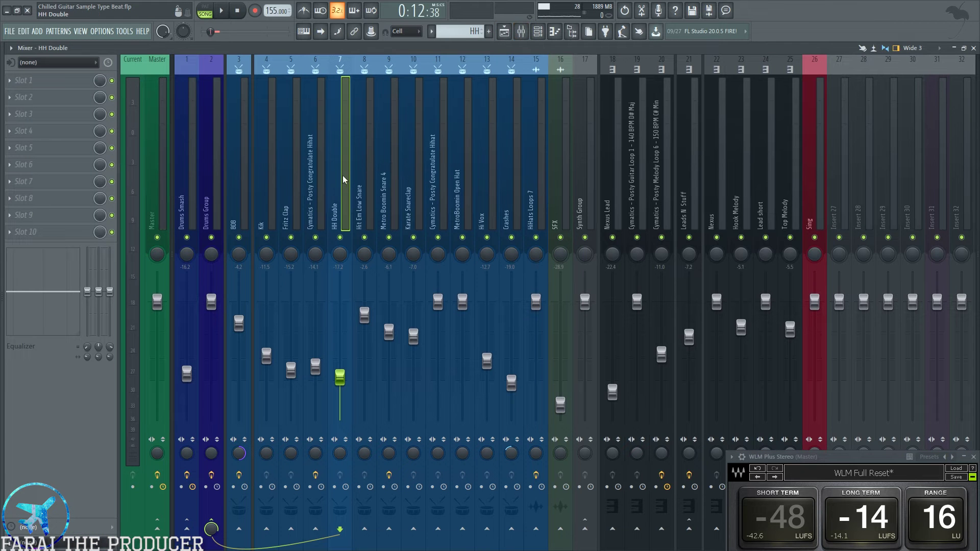
click(321, 183)
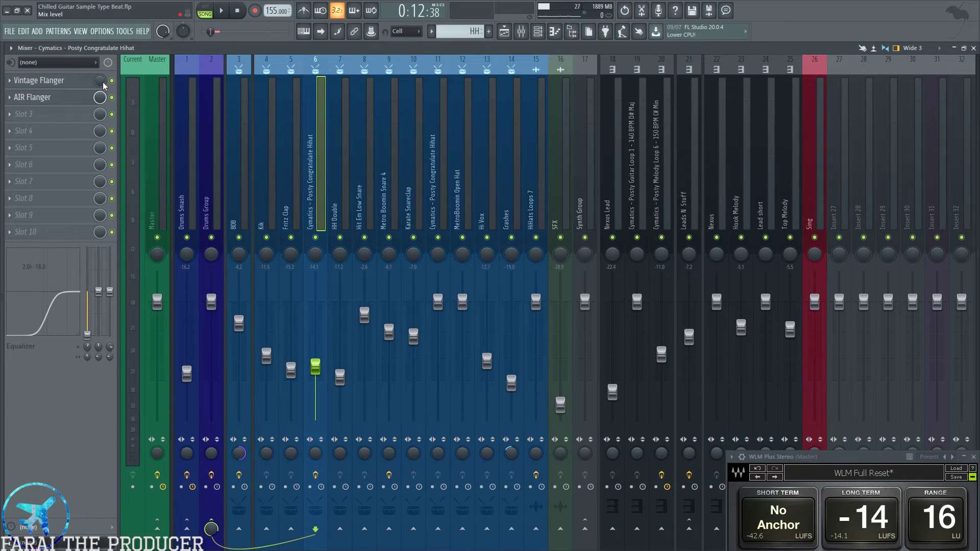
click(92, 97)
drag(569, 265, 463, 240)
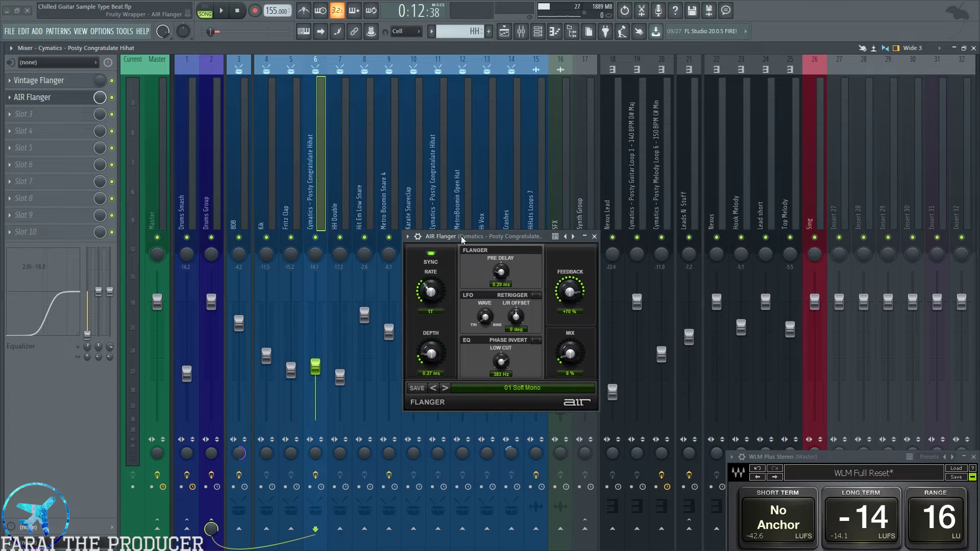
Play the drums and bypass the Vintage Flanger and AIR Flanger on the Posty Congratulate Hihat mixer track.
click(505, 31)
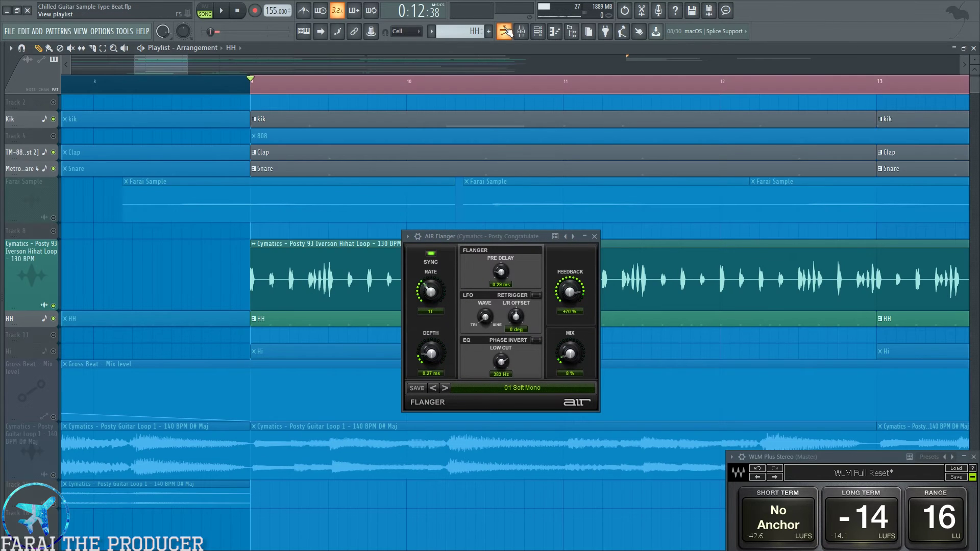
key(space)
click(521, 32)
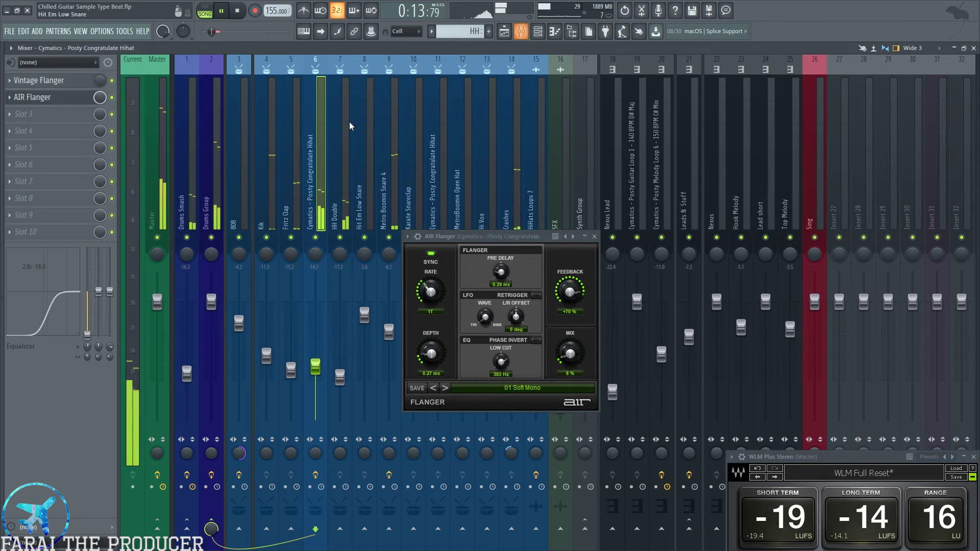
click(112, 97)
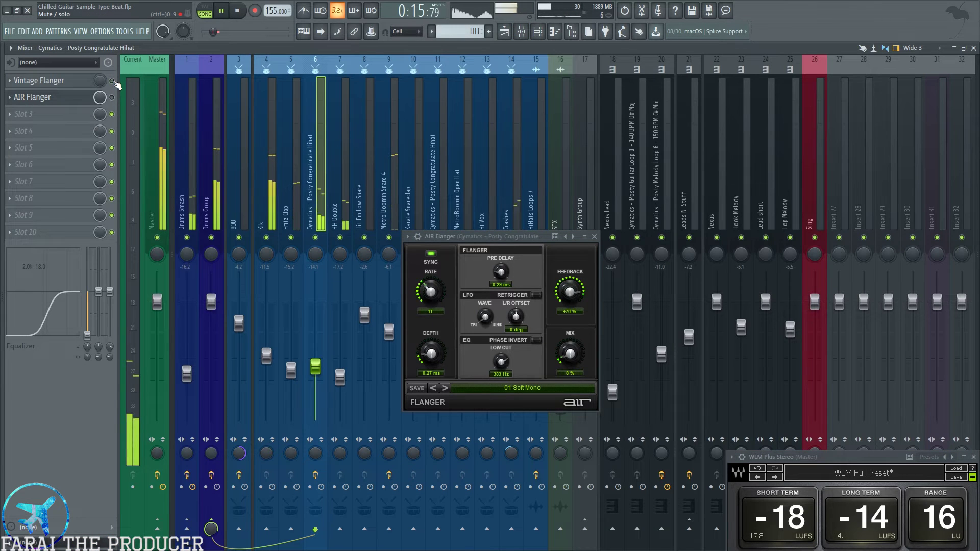
Re-enable the Vintage Flanger and AIR Flanger on the Posty Congratulate Hihat mixer track.
click(111, 80)
click(112, 98)
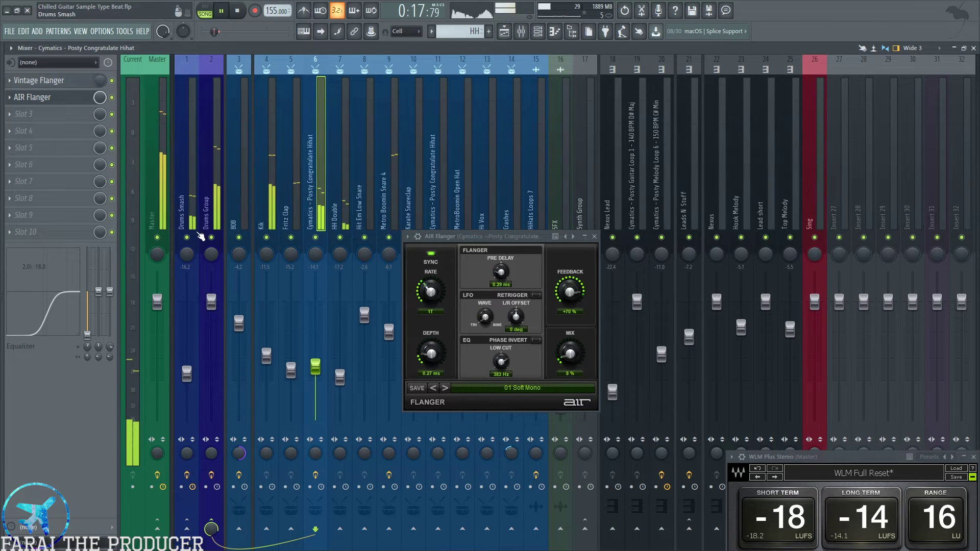
Try the AIR Flanger's mix at 100% during playback, undo the change and close the plugin.
drag(571, 353, 580, 191)
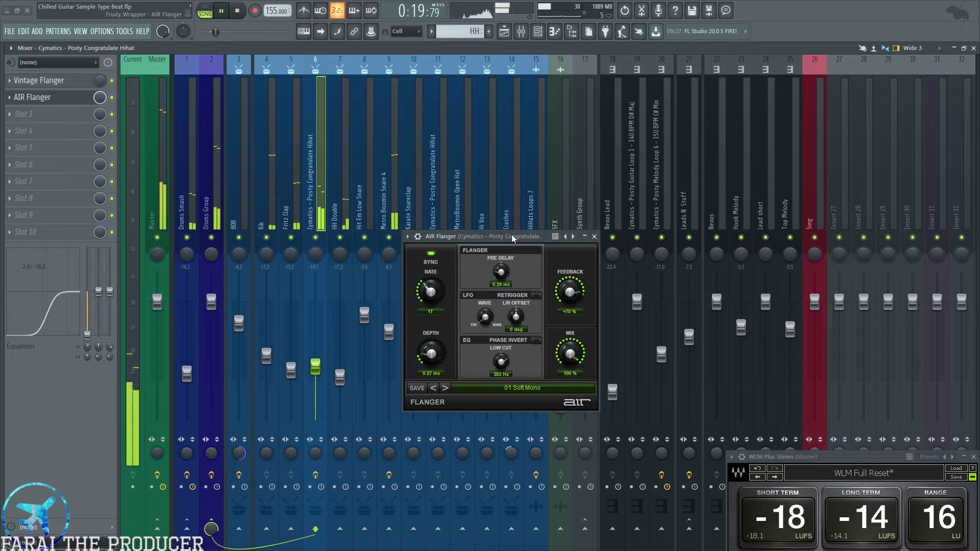
key(ctrl+z)
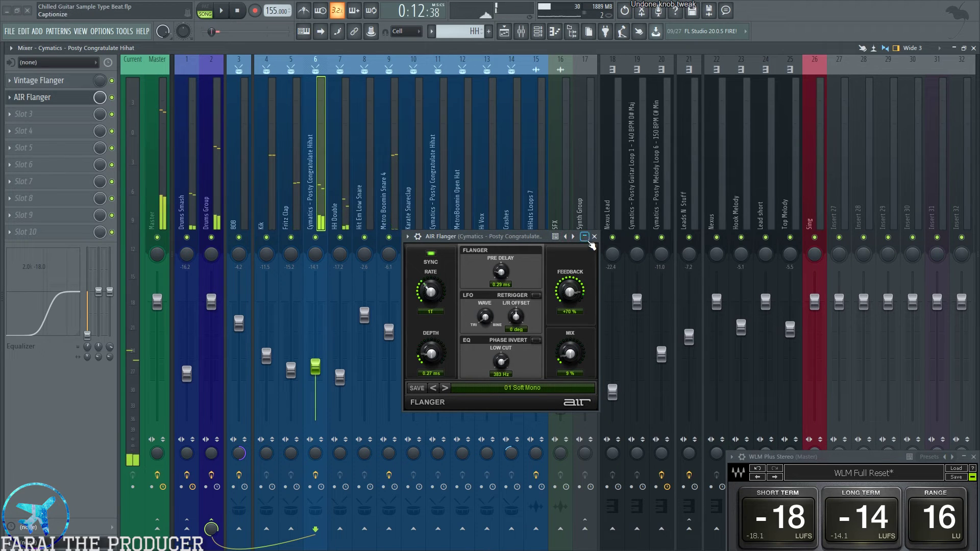
click(584, 236)
Inspect the effect slots of the Karate Snareclap, Kik, Metro Boomin Snare 4, HH Double and Hi Vox mixer tracks.
click(422, 105)
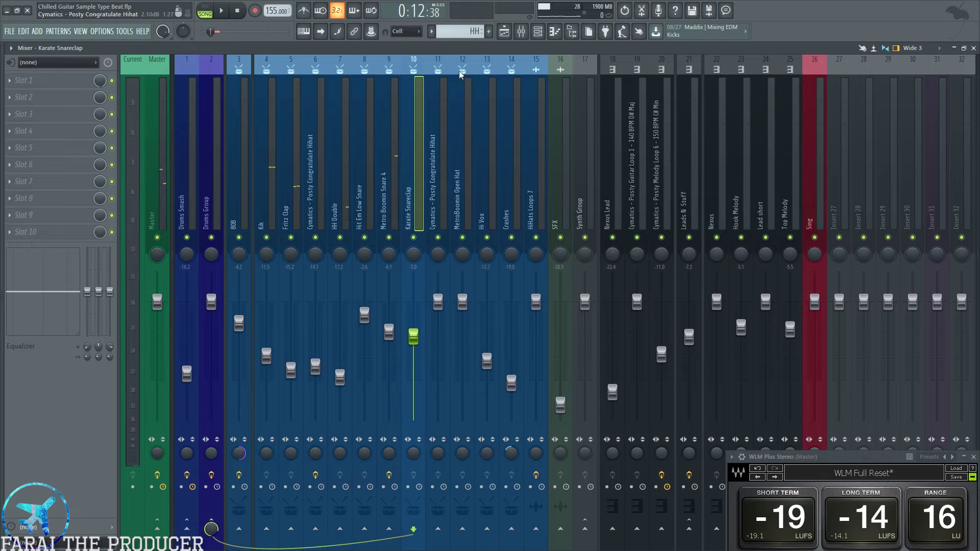
click(263, 224)
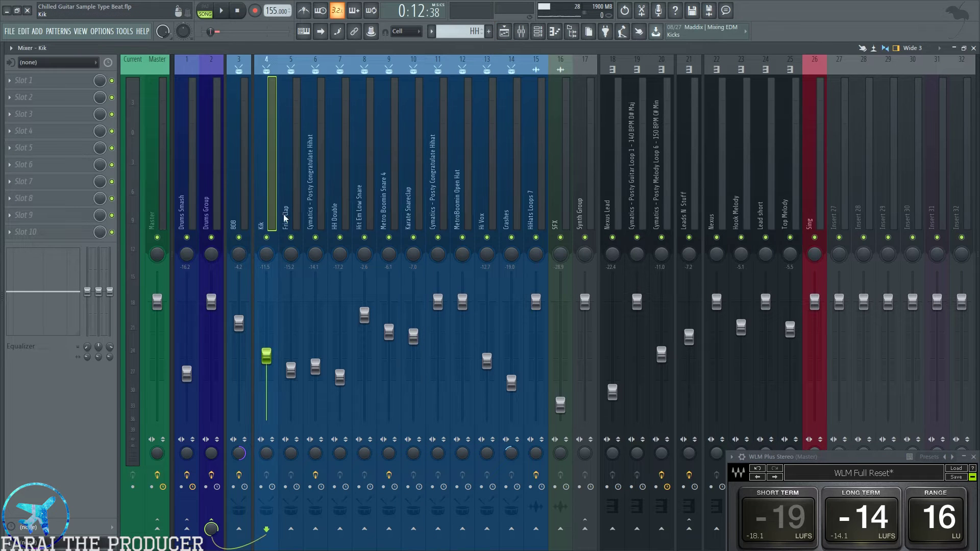
click(394, 193)
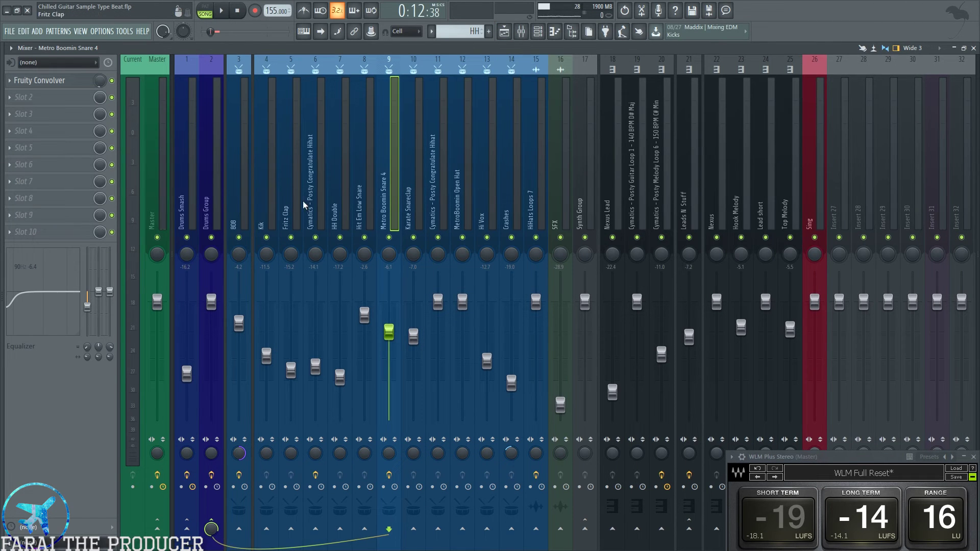
click(336, 194)
click(498, 196)
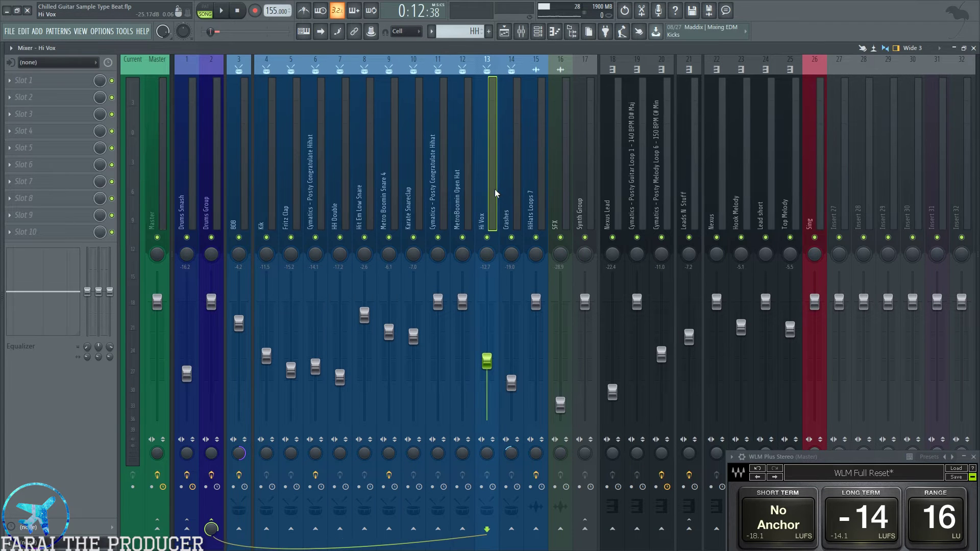
Return to the playlist and open the Snare pattern at bar 9 in the piano roll.
key(F5)
scroll(247, 86, down, 4)
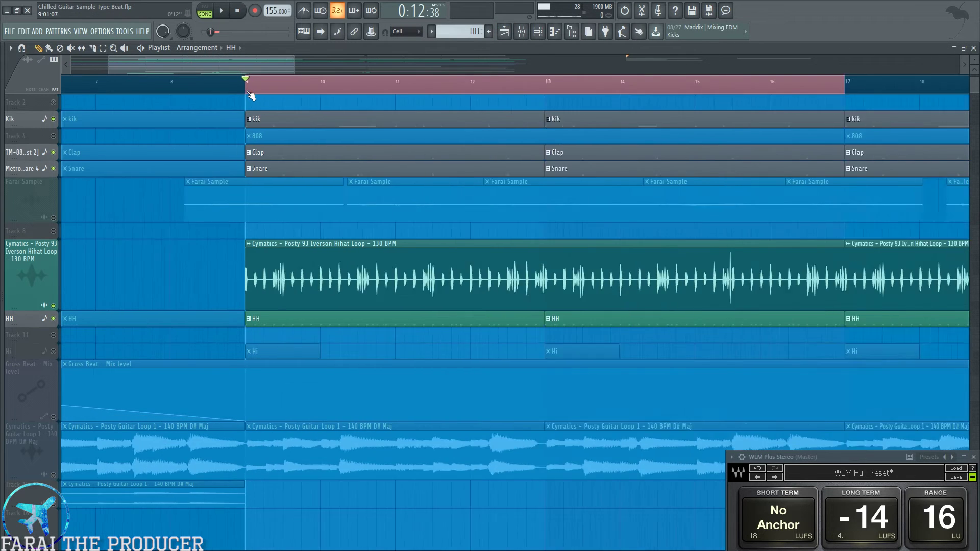
scroll(314, 194, down, 5)
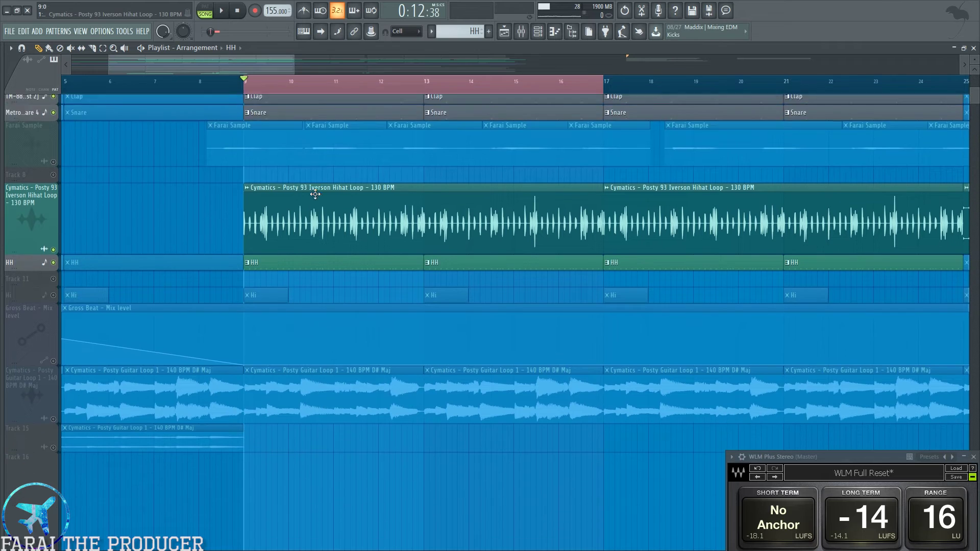
scroll(315, 194, up, 4)
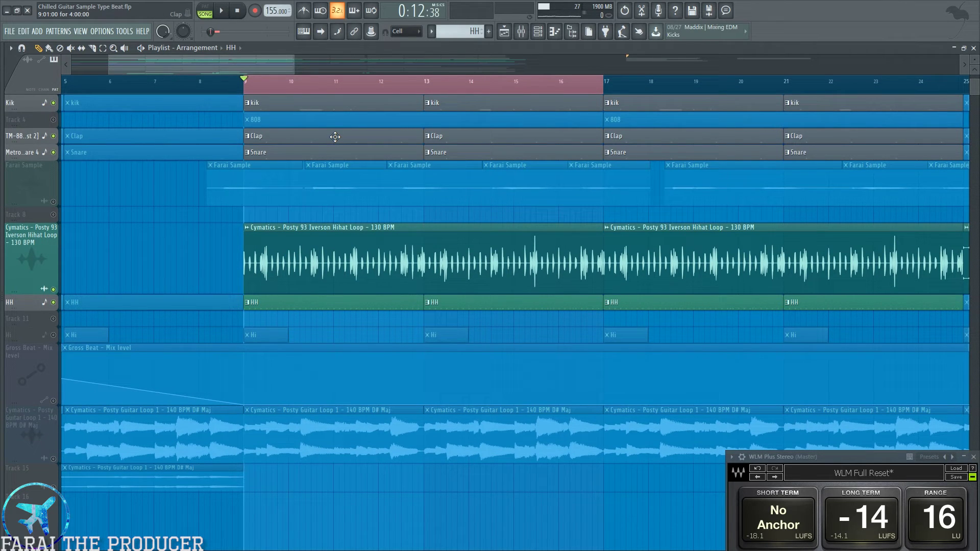
double_click(309, 148)
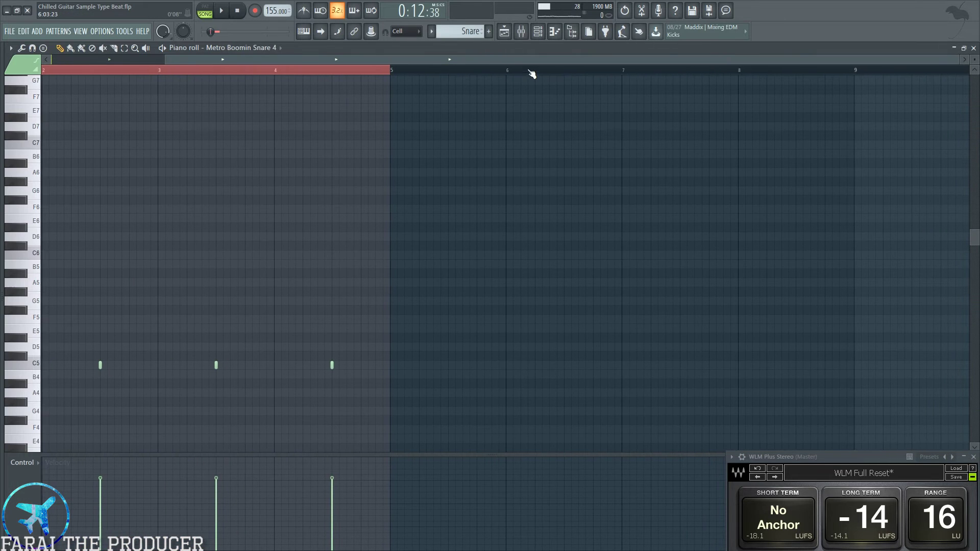
Try Karate Snareclap hits on steps 15 and 19 of the Snare pattern in the channel rack during playback, and remove them.
click(537, 31)
key(space)
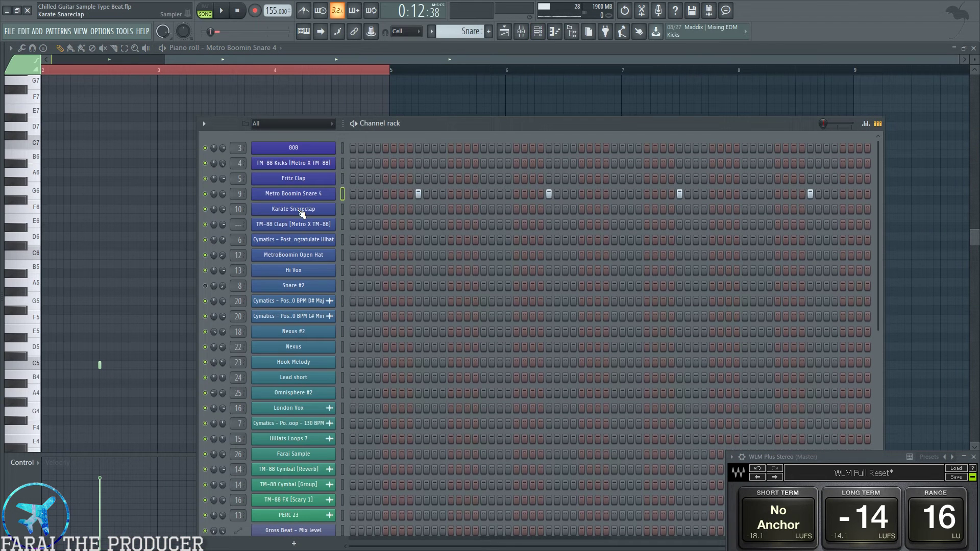
click(467, 209)
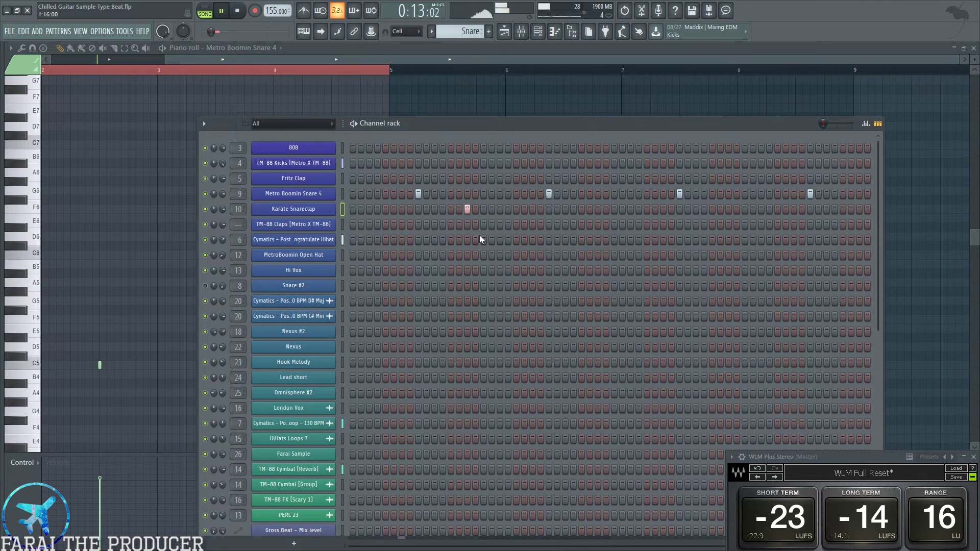
click(500, 208)
right_click(500, 209)
right_click(467, 209)
Audition Karate Snareclap hits on steps 15 and 19 at a lower channel volume, and raise the volume again.
key(space)
drag(223, 210, 223, 239)
key(space)
click(467, 209)
click(500, 209)
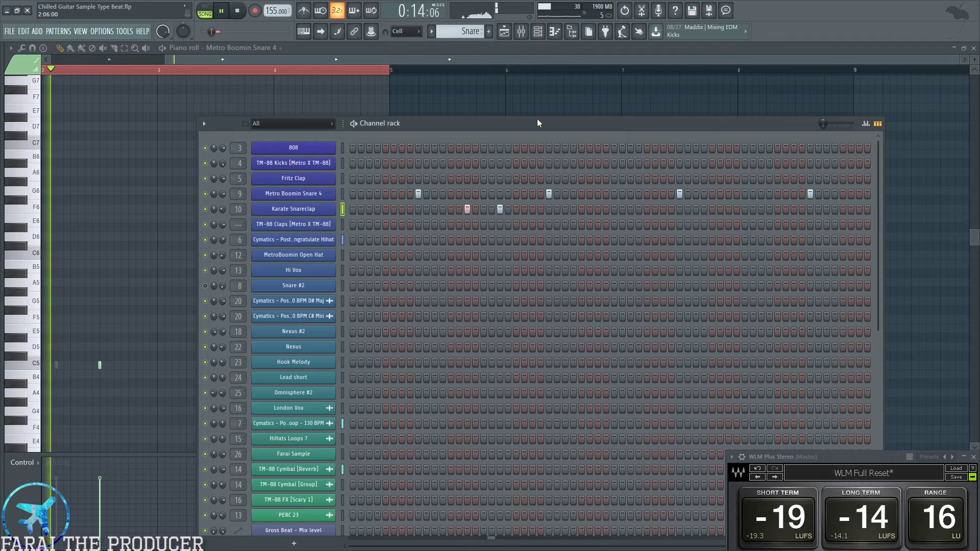
key(space)
drag(223, 209, 223, 186)
key(space)
key(space)
Check the TM-88 Claps sampler settings and remove the Karate Snareclap hits from steps 15 and 19.
click(304, 226)
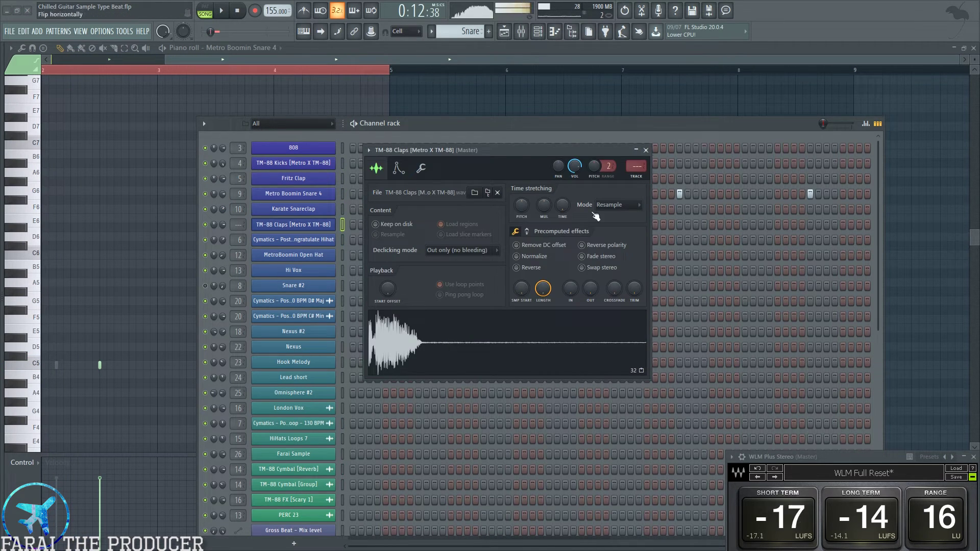
click(646, 150)
right_click(467, 210)
right_click(500, 209)
Try TM-88 Claps hits on steps 15 and 19 at a lower channel volume during playback.
click(460, 224)
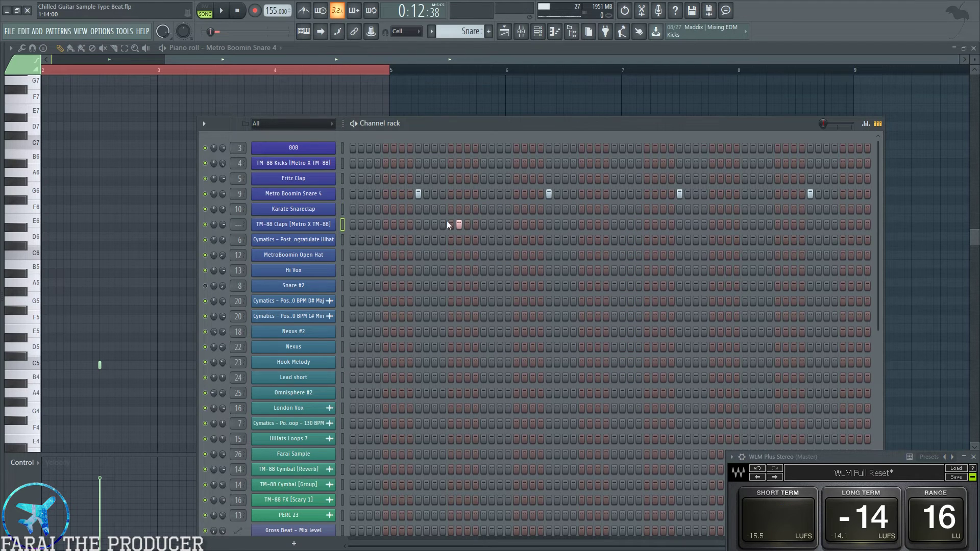
drag(222, 225, 223, 244)
key(space)
click(500, 224)
key(space)
right_click(459, 225)
click(468, 224)
key(space)
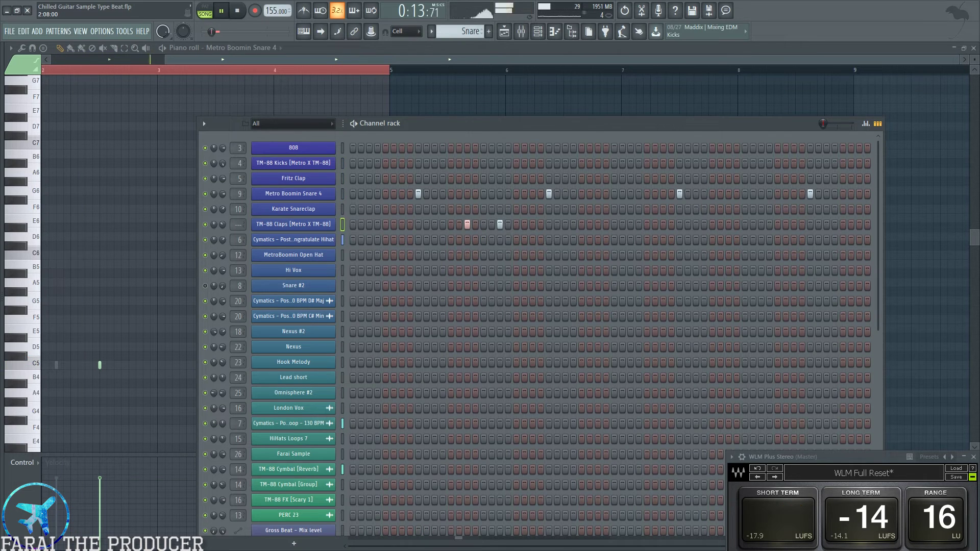
Try further TM-88 Claps hits on steps 51 and 63, and stop playback.
click(761, 224)
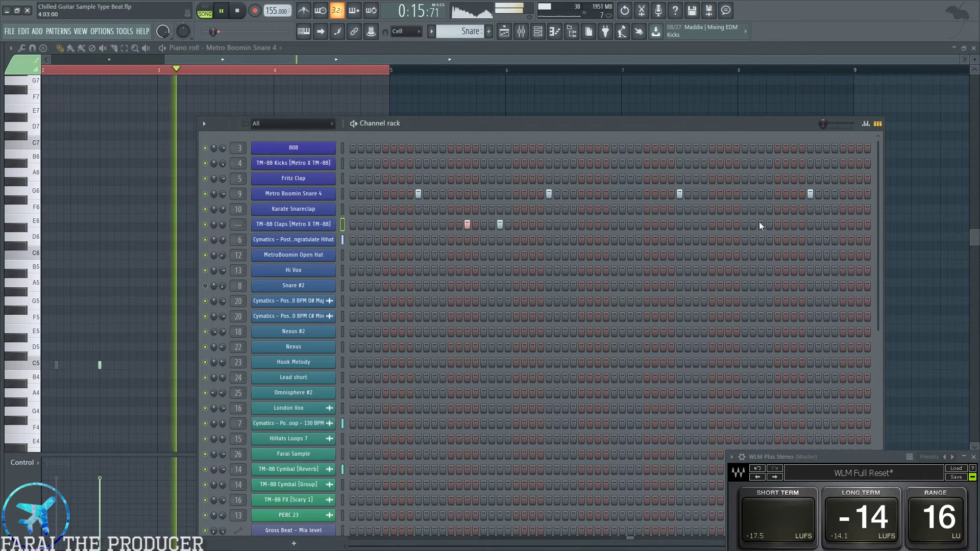
click(859, 225)
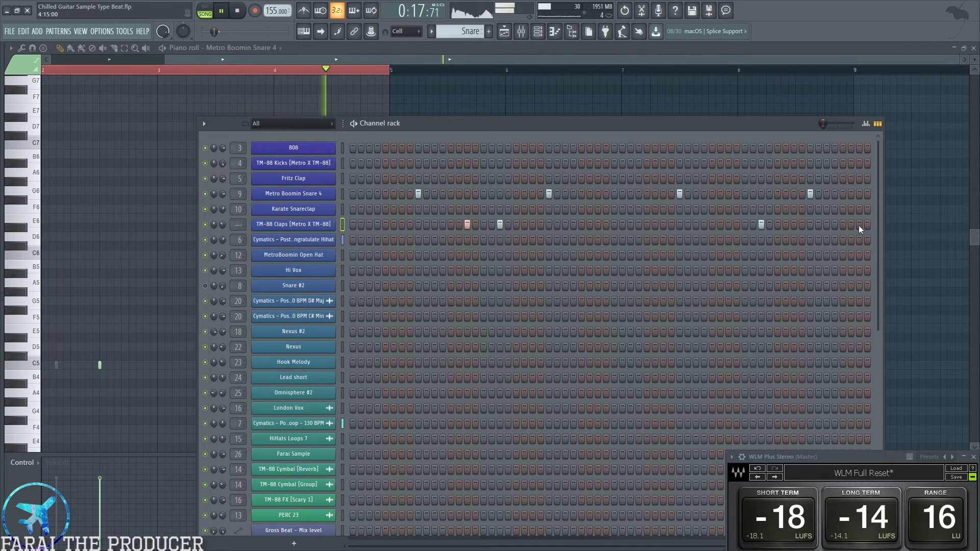
key(space)
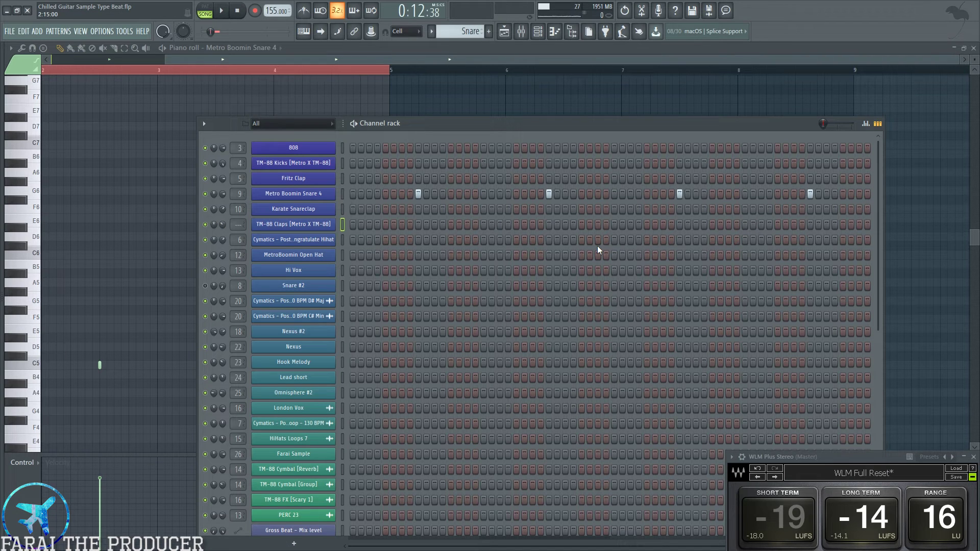
Clear the playlist's time selection, unmute the Posty Guitar Loop 1 track and play it with the drums.
key(F5)
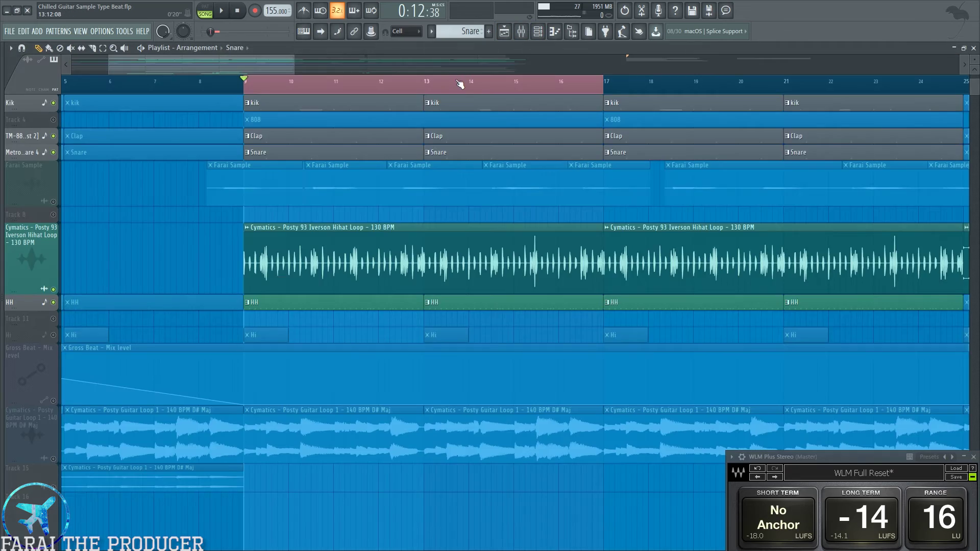
right_click(413, 86)
scroll(358, 83, down, 5)
scroll(286, 245, up, 2)
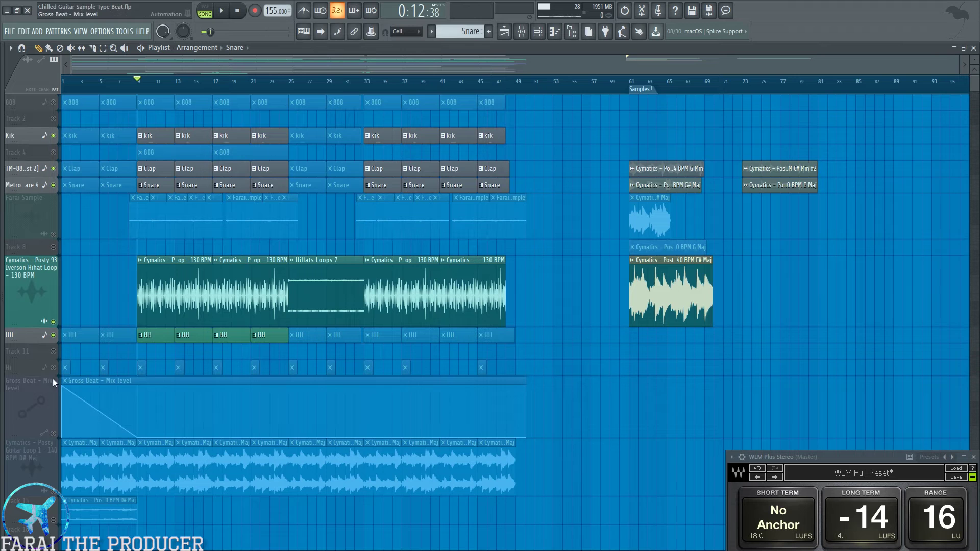
scroll(53, 378, down, 5)
click(54, 361)
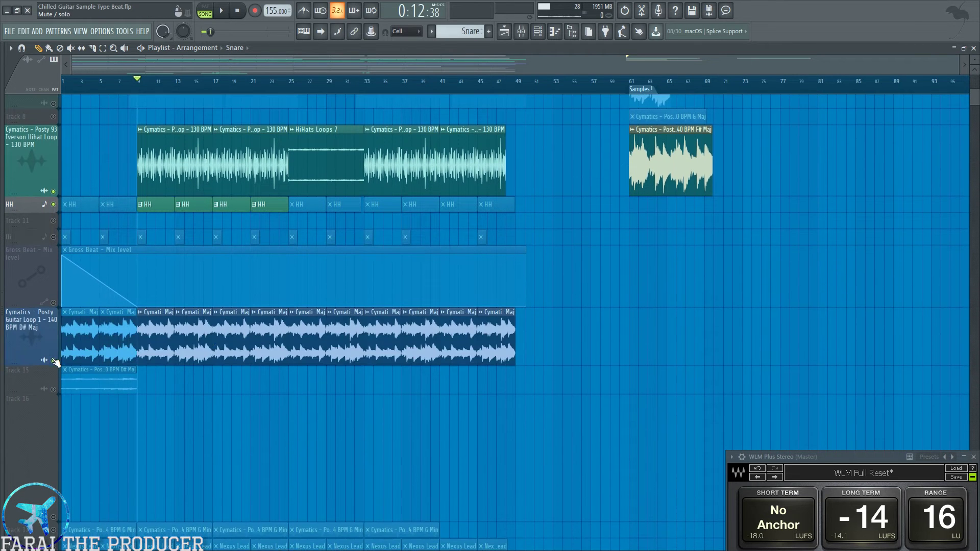
scroll(55, 362, down, 3)
key(space)
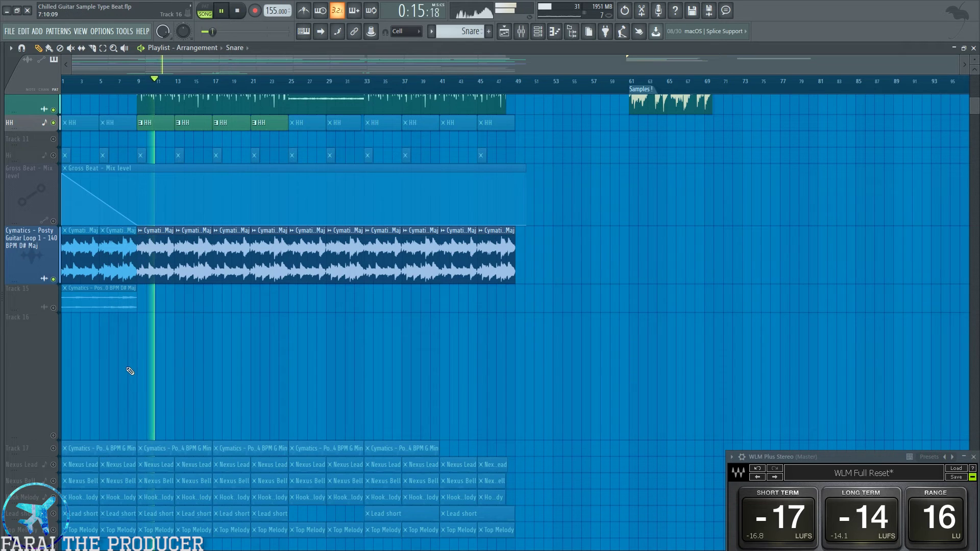
key(space)
Select the Posty Guitar Loop 1 clips from bar 9 onward and play from bar 9 with the 808 track unmuted.
drag(141, 256, 606, 281)
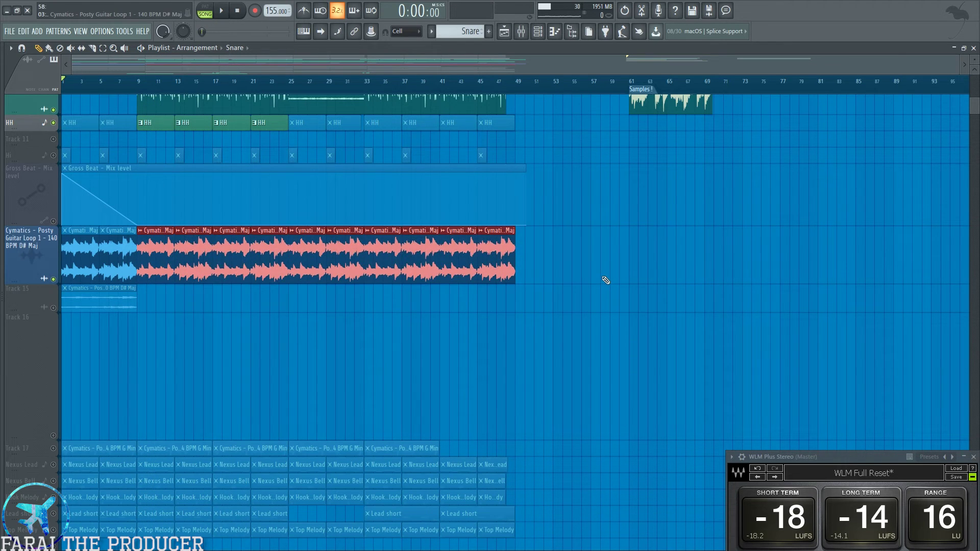
scroll(606, 280, up, 8)
click(139, 85)
key(space)
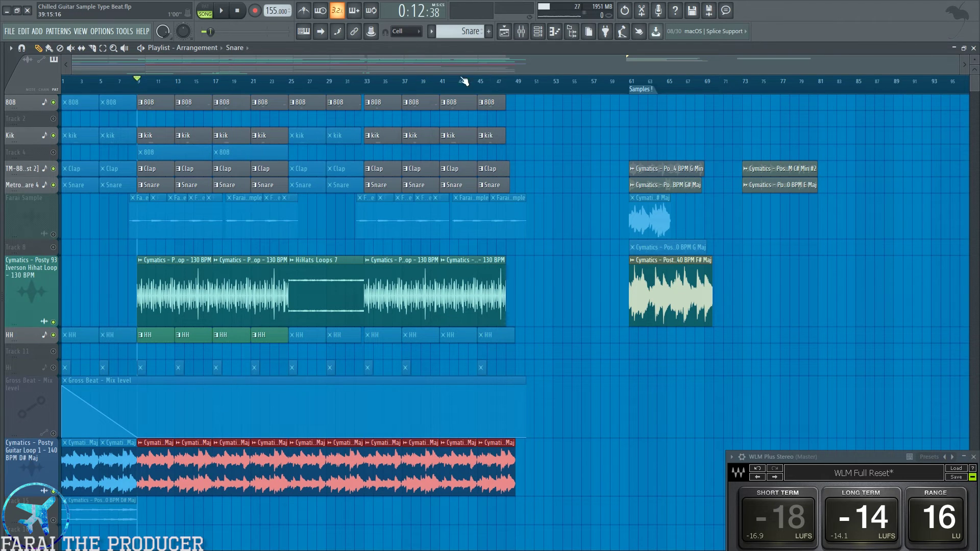
Show the BussColors4 settings on the 808 mixer track and move its window clear of the faders.
click(522, 31)
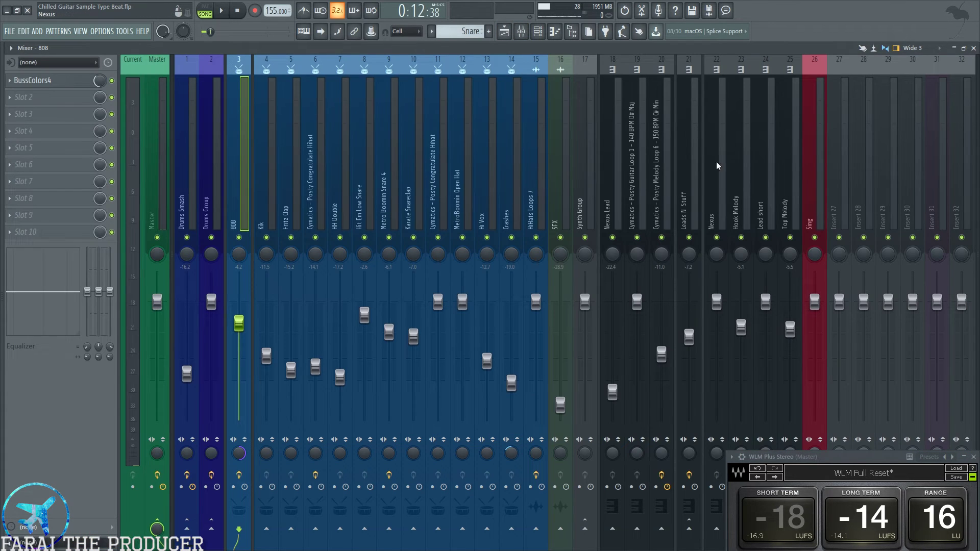
click(42, 87)
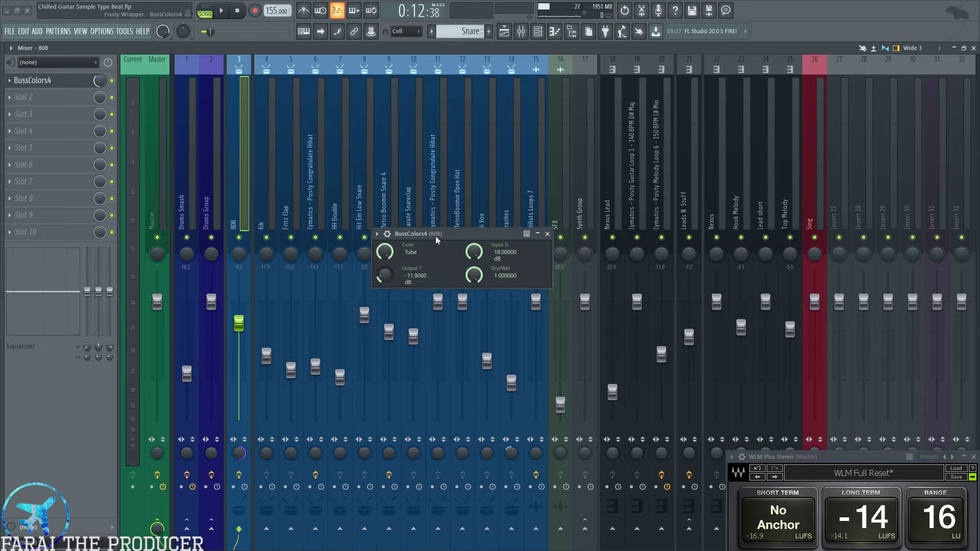
drag(436, 236, 386, 211)
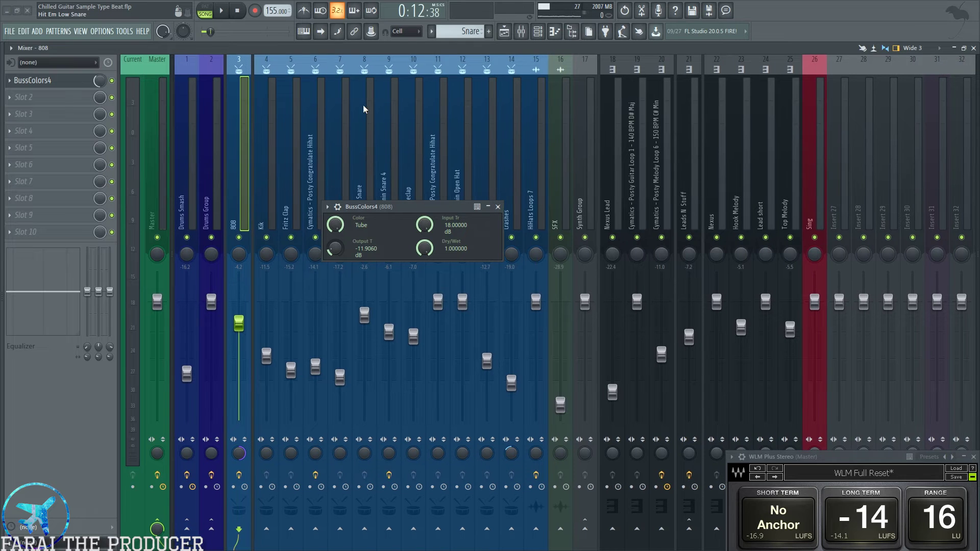
drag(365, 207, 350, 157)
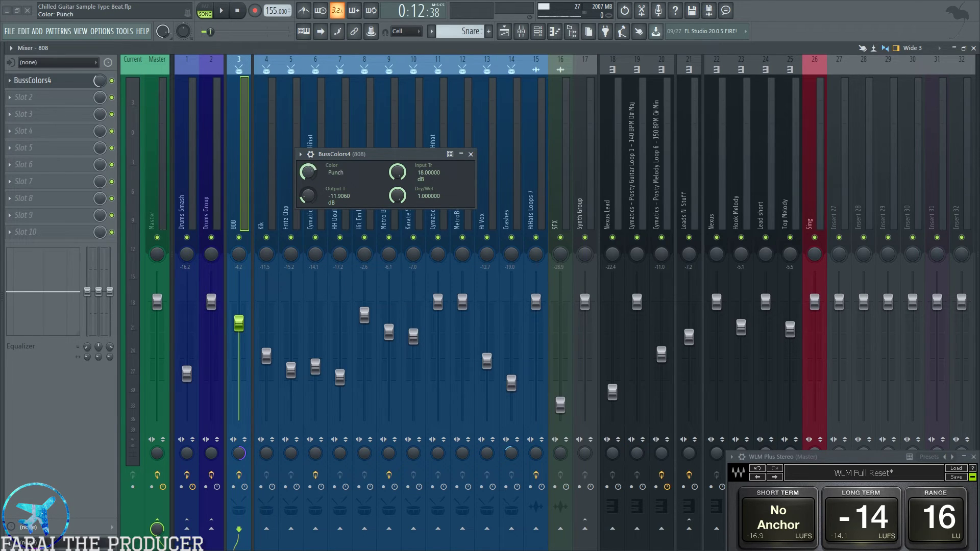
drag(342, 152, 305, 128)
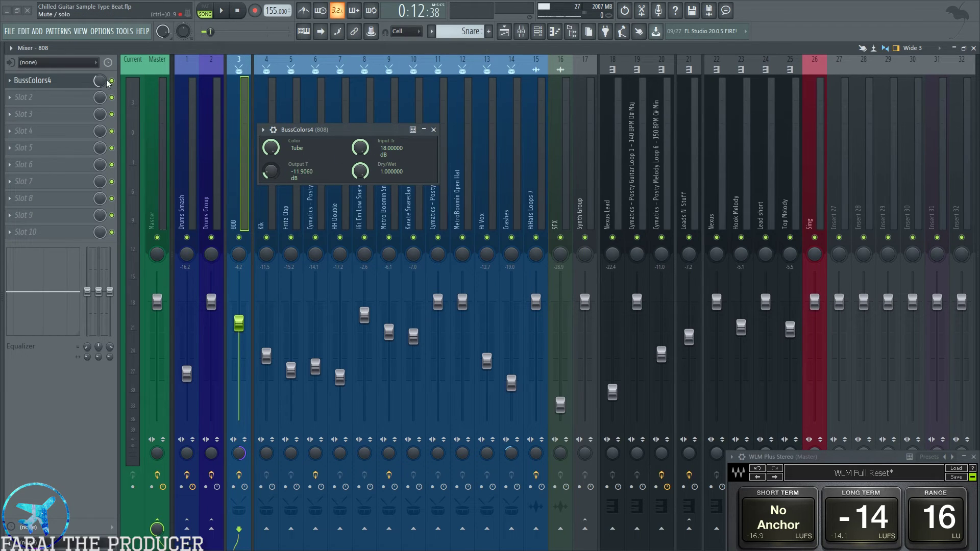
Try BussColors4 on the 808 track with a changed mix level and the Vibe color during playback, and undo it.
drag(99, 83, 99, 118)
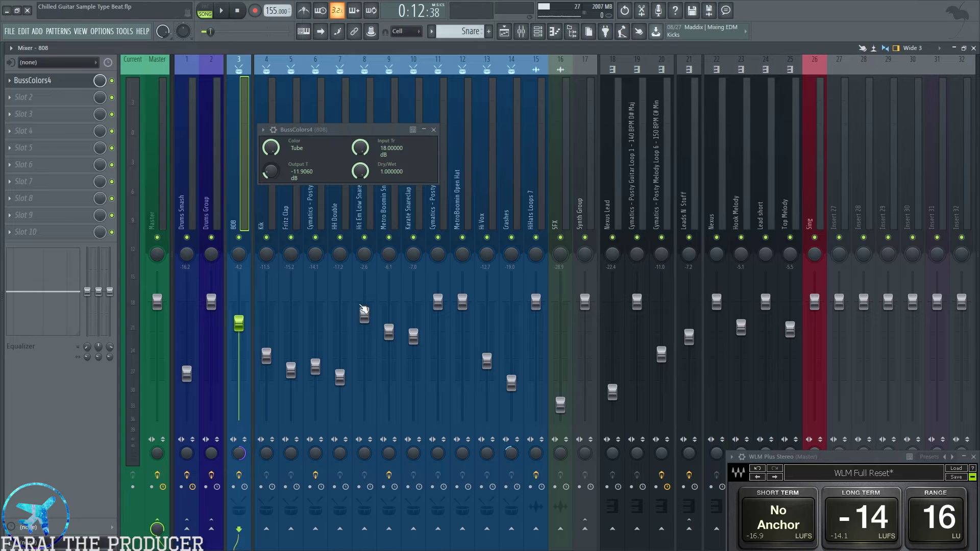
key(space)
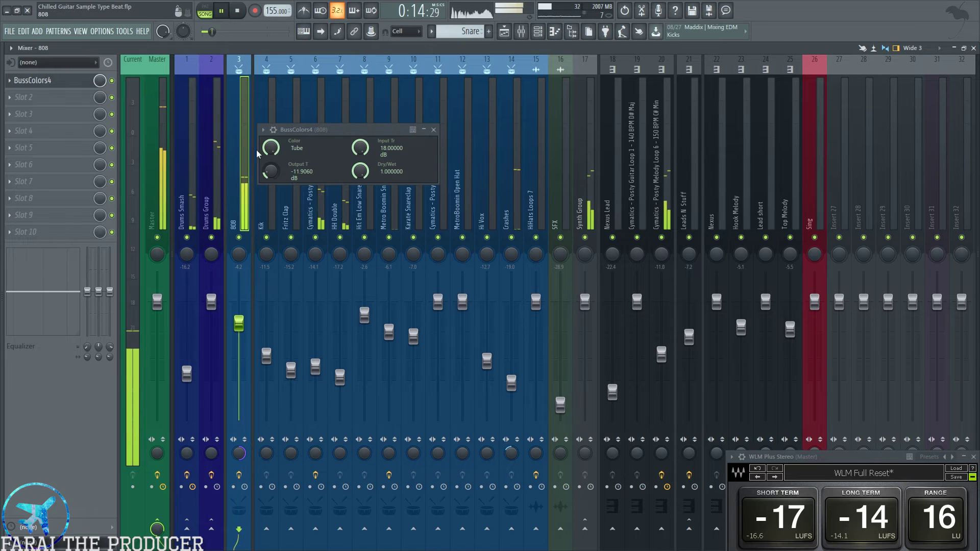
drag(271, 148, 271, 186)
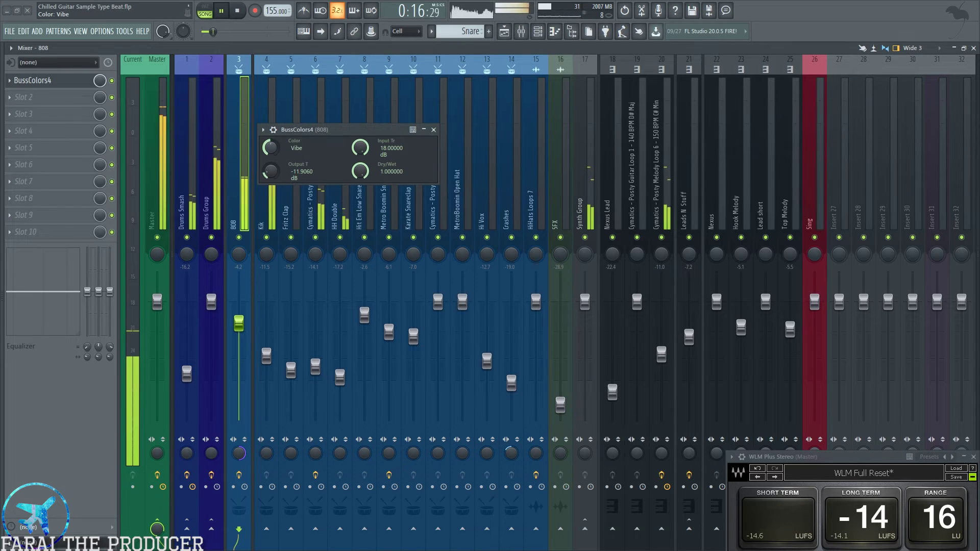
key(ctrl+z)
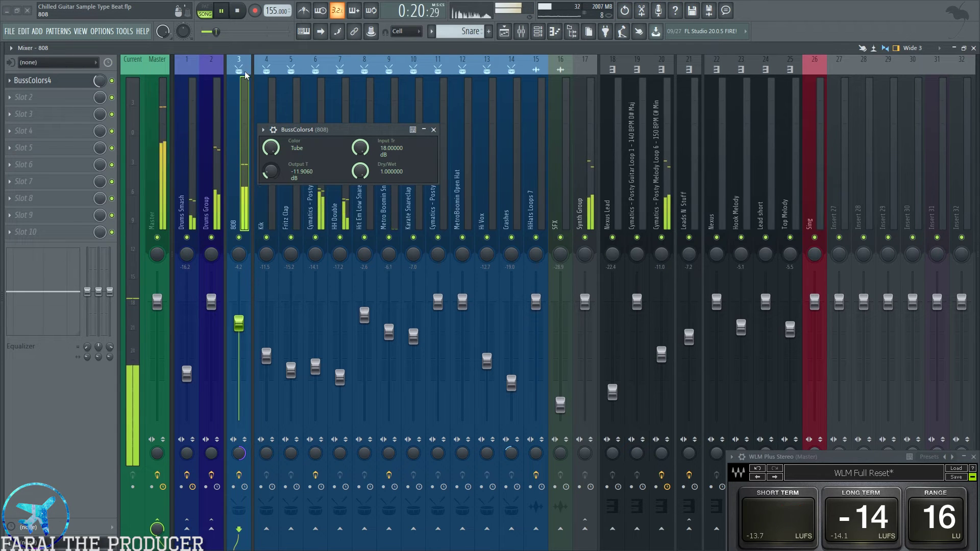
Try the Punch color in BussColors4 on the 808 track, return it to Tube, close its window and reselect the 808 track.
mouse_move(271, 148)
mouse_down()
mouse_move(271, 165)
mouse_move(269, 142)
mouse_up()
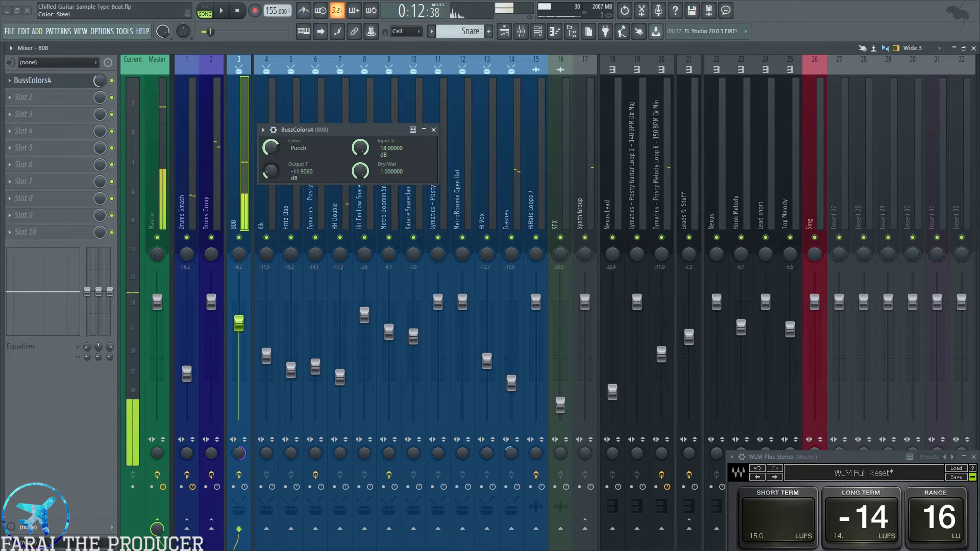
mouse_move(271, 148)
mouse_down()
mouse_move(271, 134)
mouse_move(269, 145)
mouse_up()
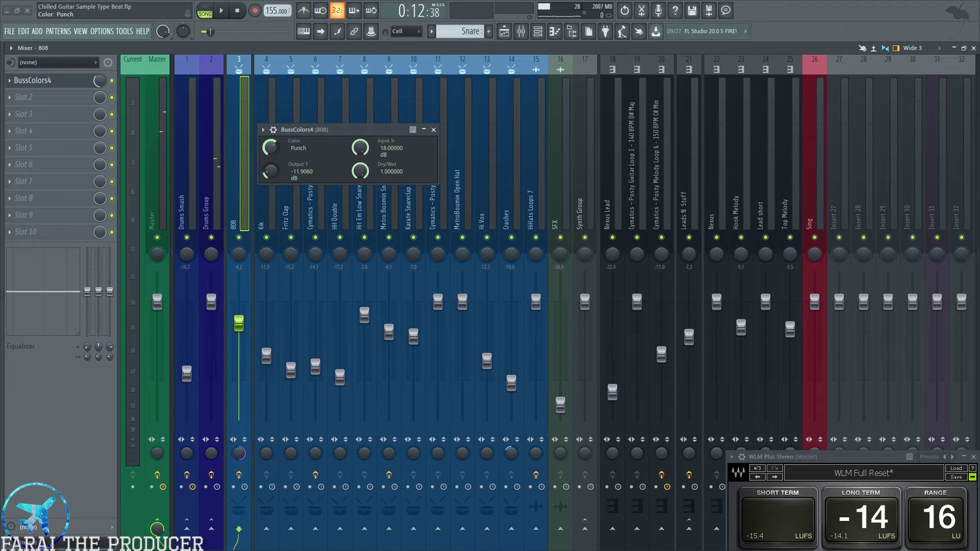
right_click(271, 148)
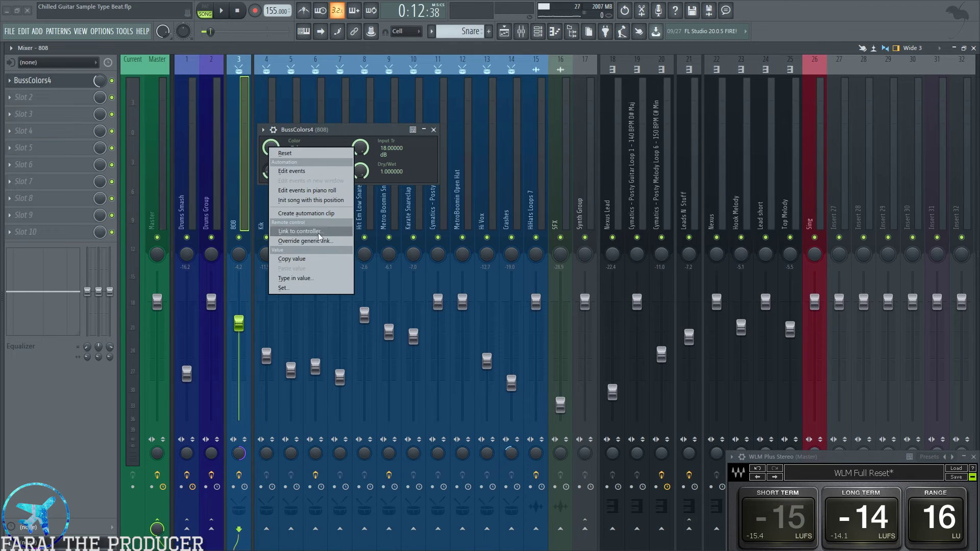
click(434, 160)
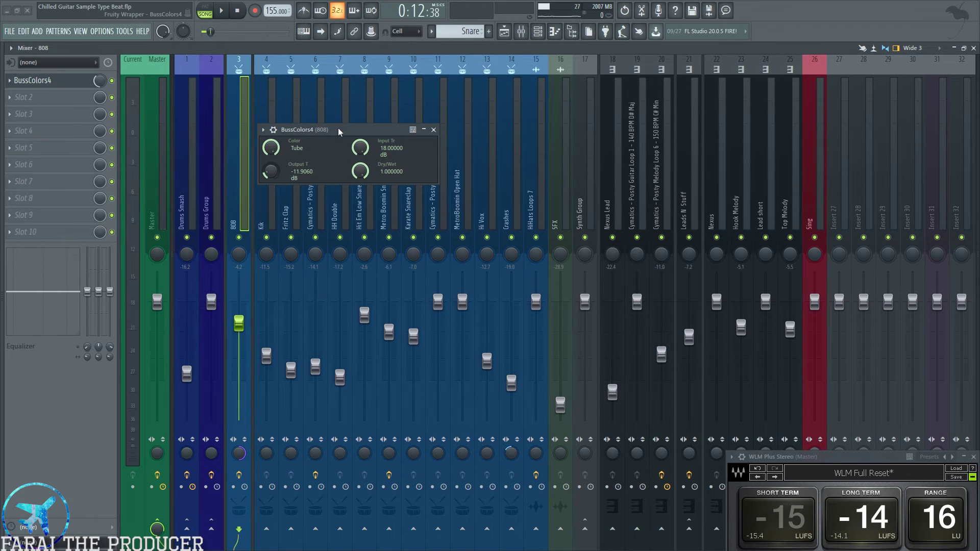
drag(339, 132, 389, 133)
click(484, 130)
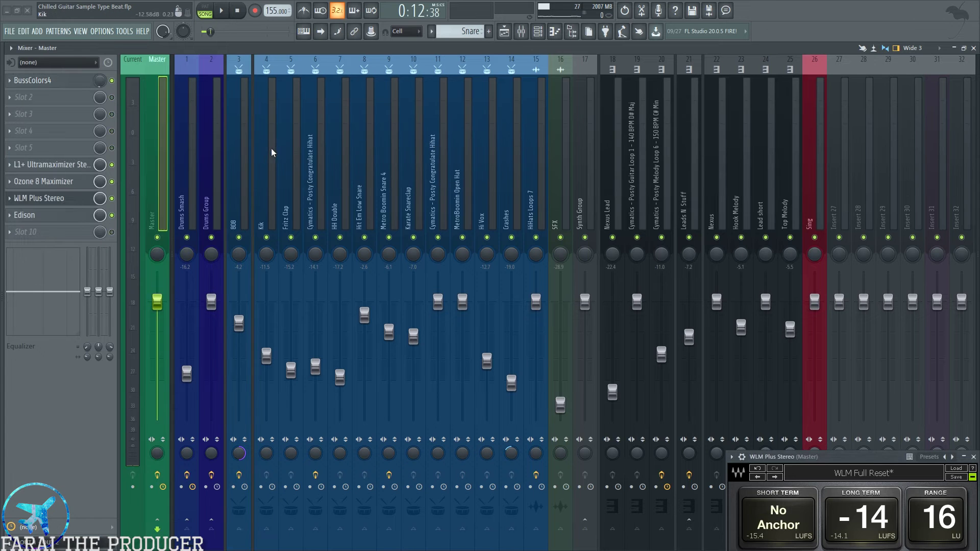
click(272, 153)
click(242, 206)
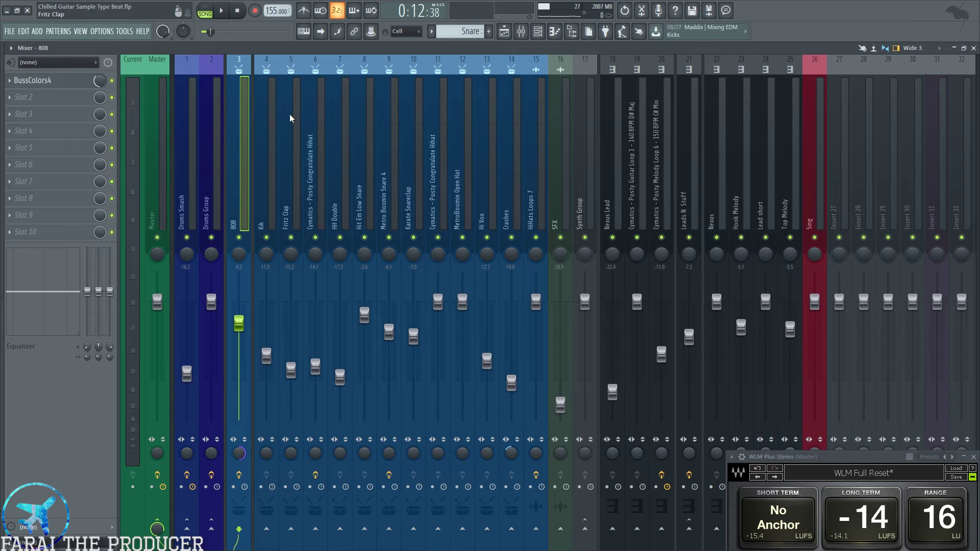
Deselect the Posty Guitar Loop 1 clips in the playlist and unmute the tracks from Track 17 through Top Melody.
click(510, 31)
scroll(383, 177, down, 3)
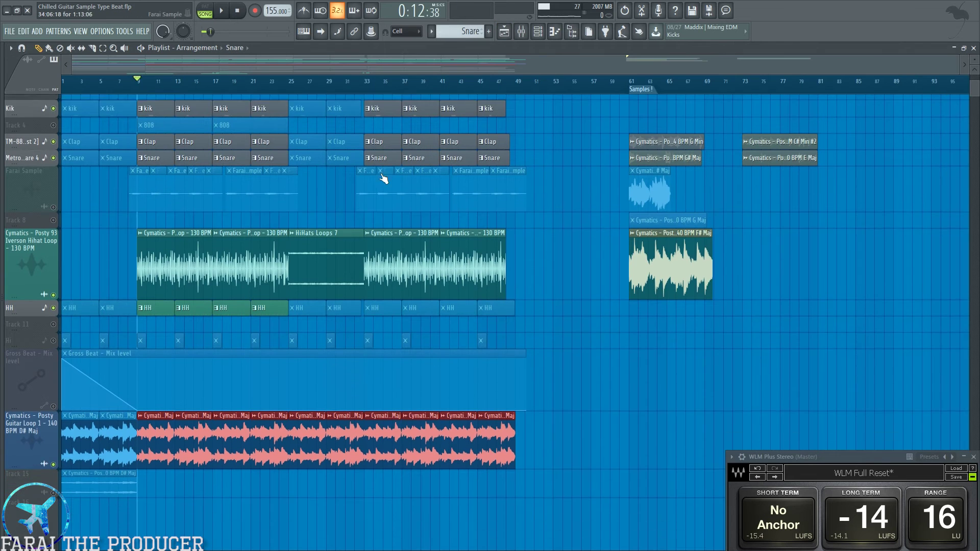
drag(151, 411, 524, 420)
ctrl+click(525, 424)
scroll(519, 417, down, 4)
scroll(129, 373, down, 1)
drag(53, 400, 58, 468)
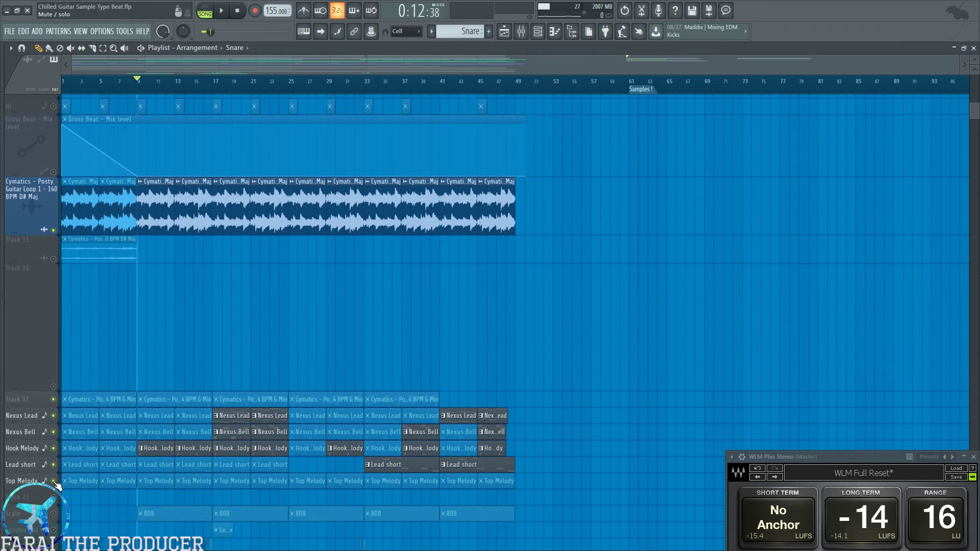
Play the Hook Melody pattern from its piano roll and show the Omnisphere patch on its channel.
double_click(170, 453)
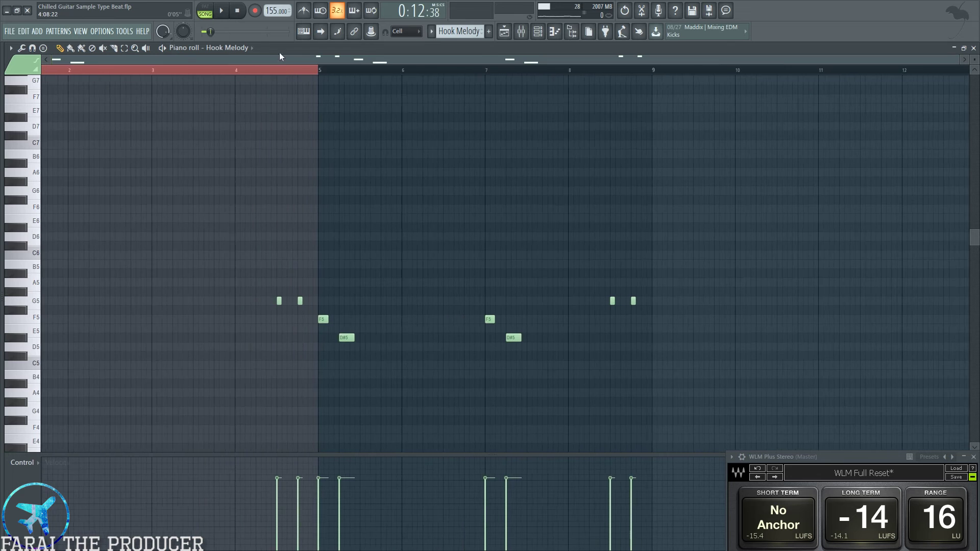
click(213, 15)
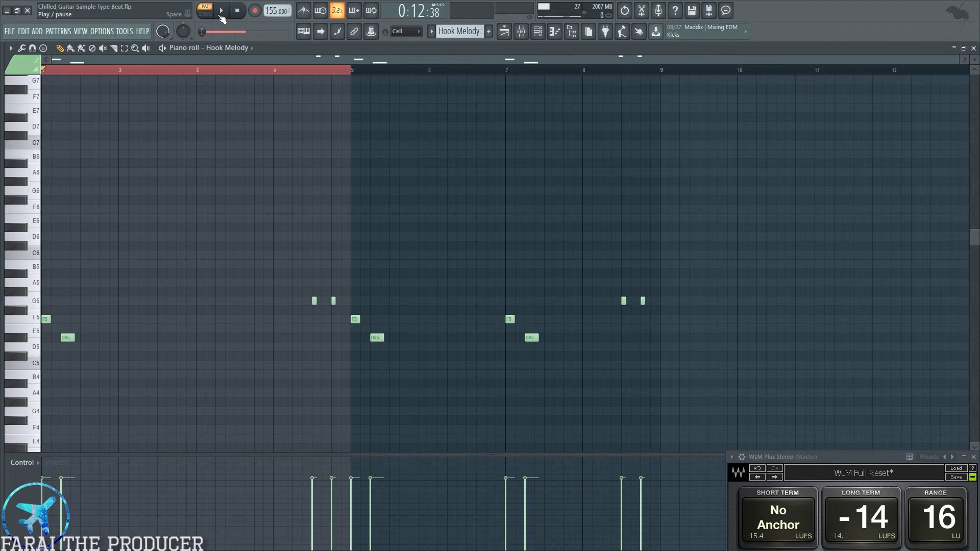
click(221, 16)
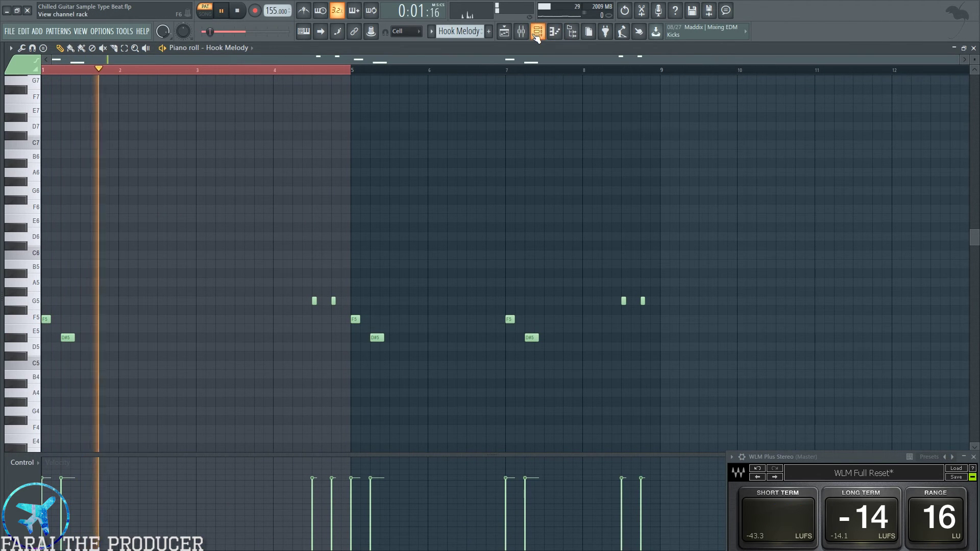
click(538, 32)
click(294, 362)
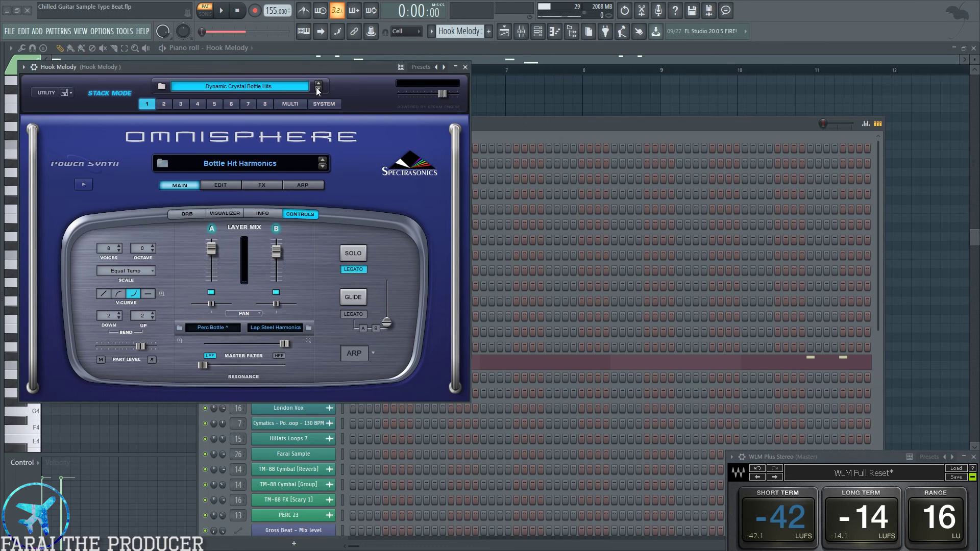
click(465, 66)
key(space)
Solo the Hook Melody playlist track, unmute Nexus Bell, Nexus Lead and Posty Guitar Loop 1, and play the song from bar 17.
click(522, 31)
click(508, 34)
click(520, 33)
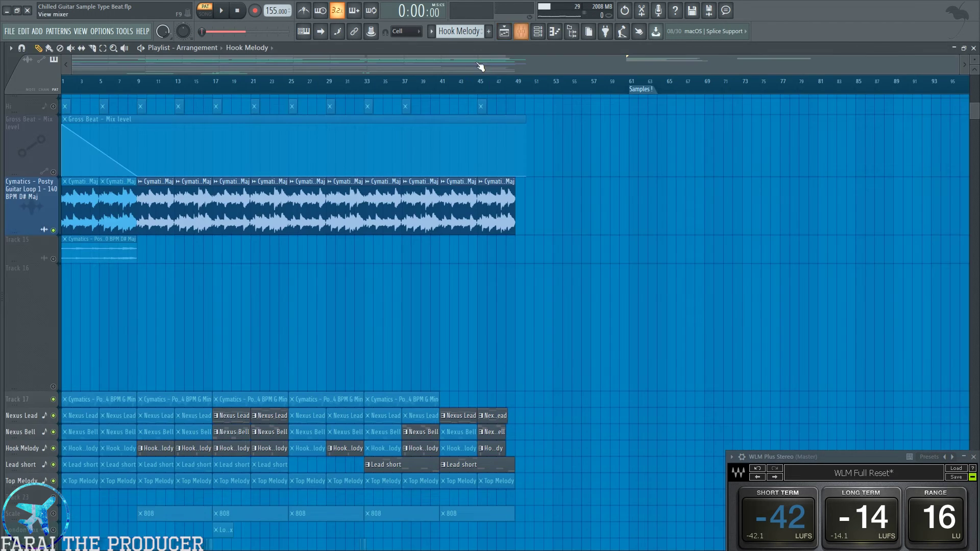
click(215, 84)
scroll(219, 82, up, 2)
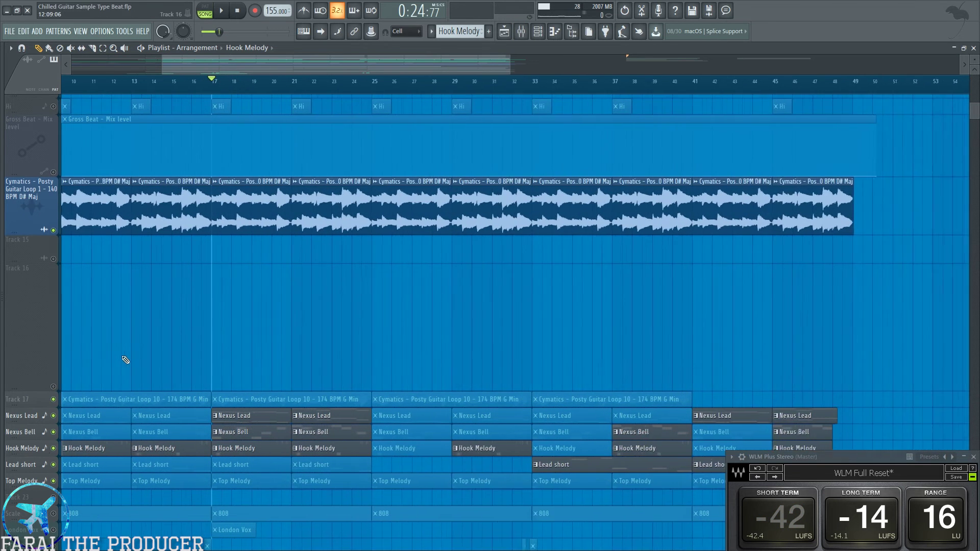
right_click(53, 448)
click(53, 432)
click(53, 416)
click(53, 230)
key(space)
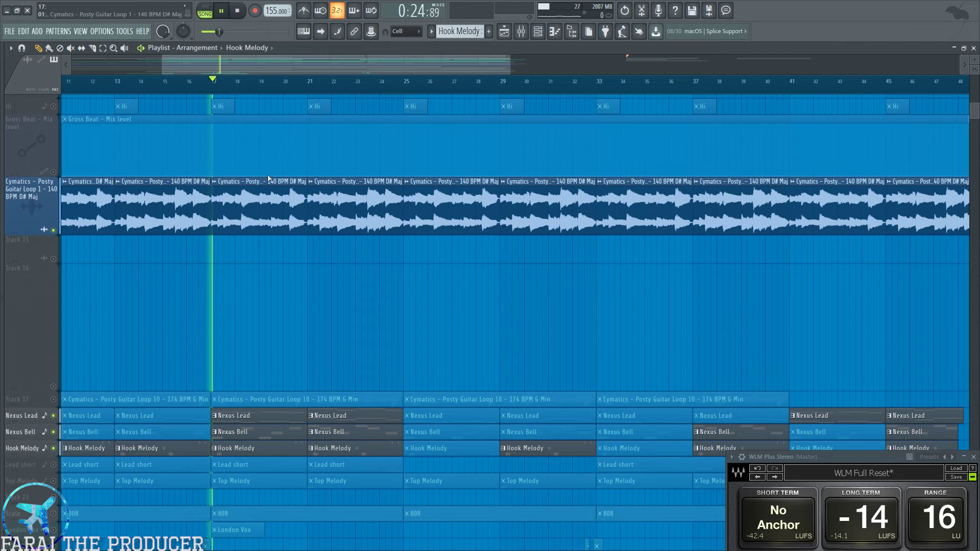
Mute the Posty Melody Loop 6 mixer track during playback, select the Nexus track and stop.
click(521, 31)
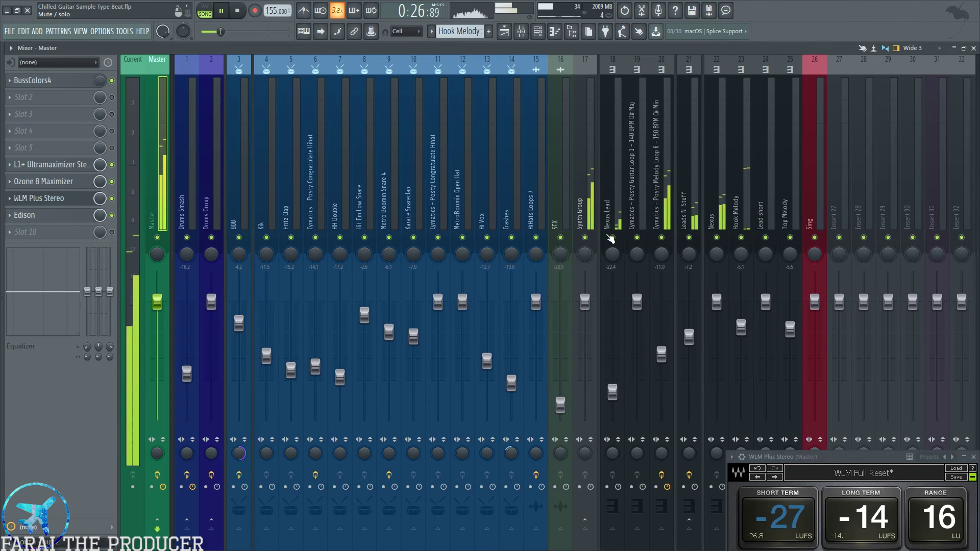
click(662, 237)
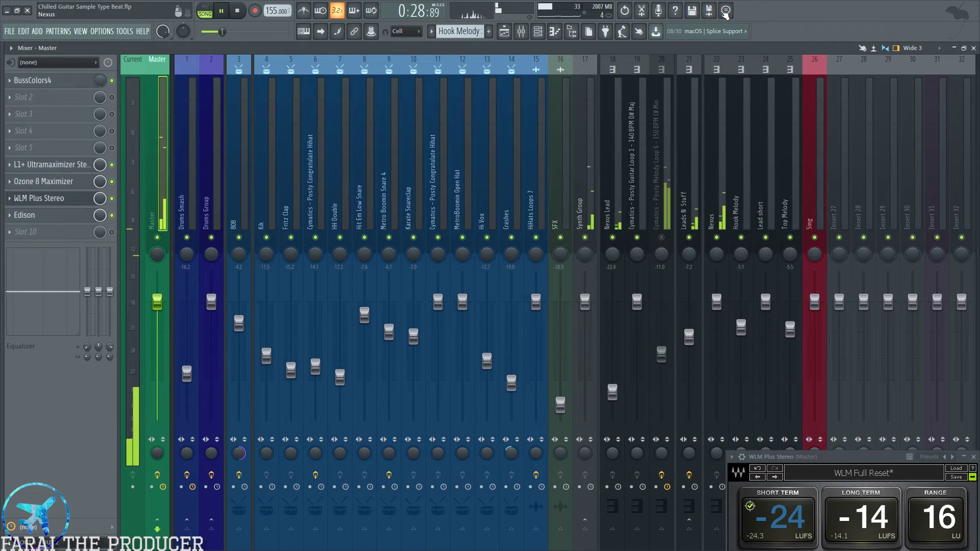
click(713, 138)
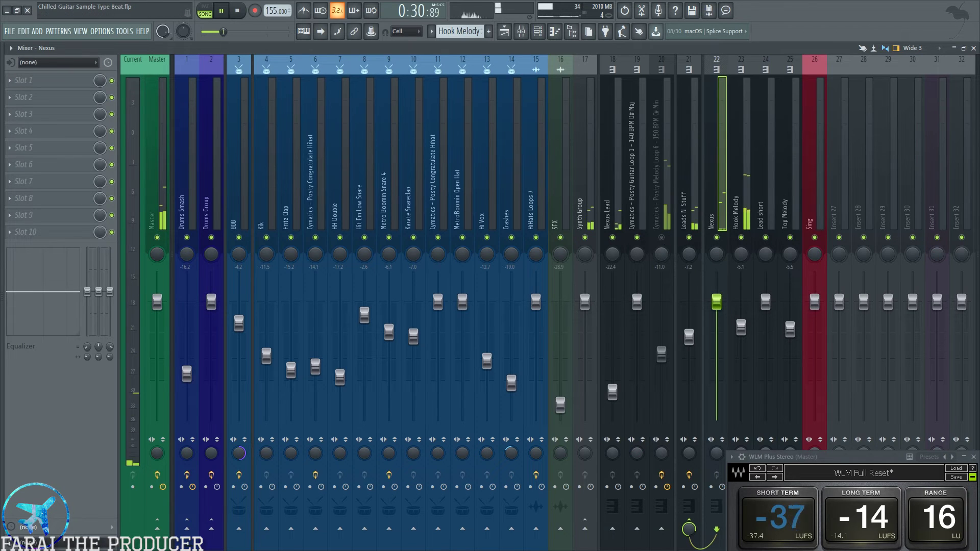
key(space)
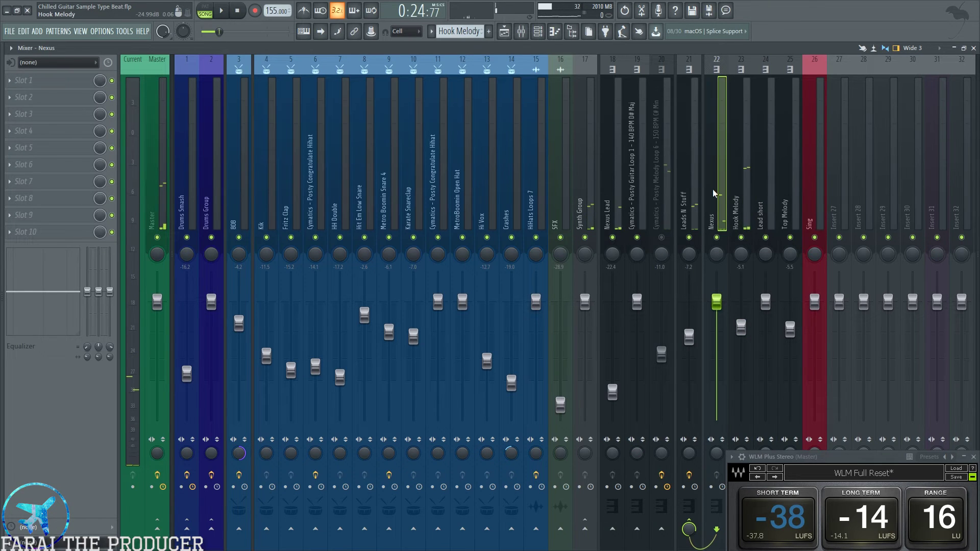
Go through the lead tracks in the mixer and show the Fruity parametric EQ 2 curve on Leads N Stuff.
click(762, 192)
click(786, 193)
click(764, 192)
click(685, 191)
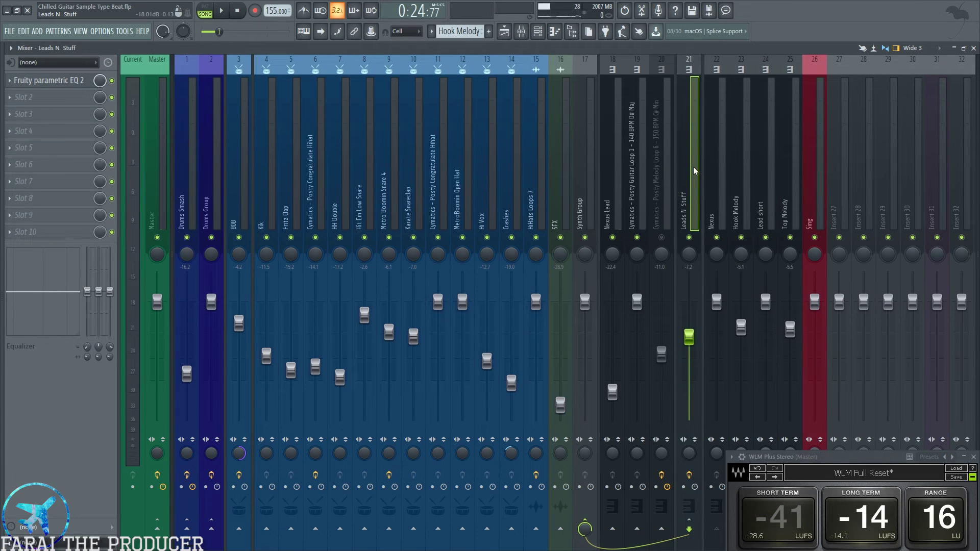
click(48, 80)
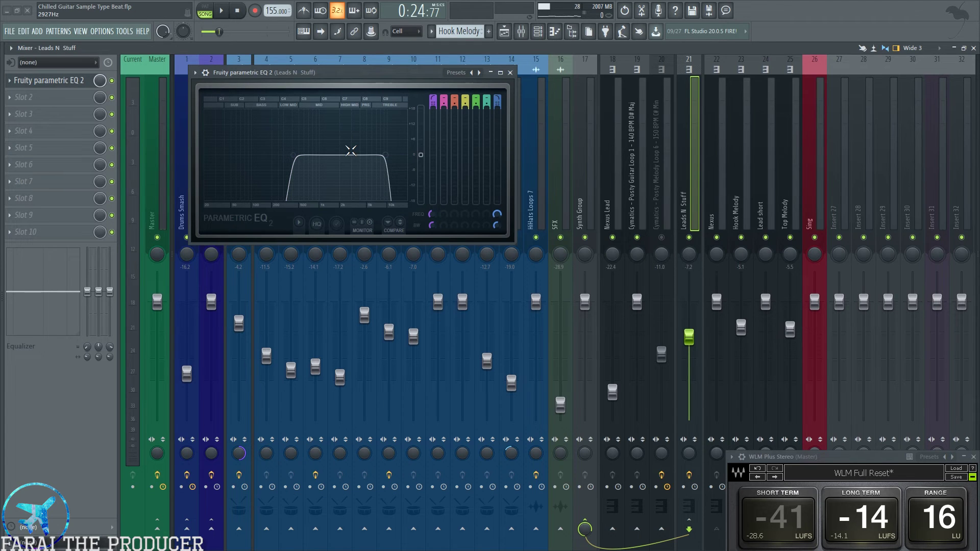
click(511, 74)
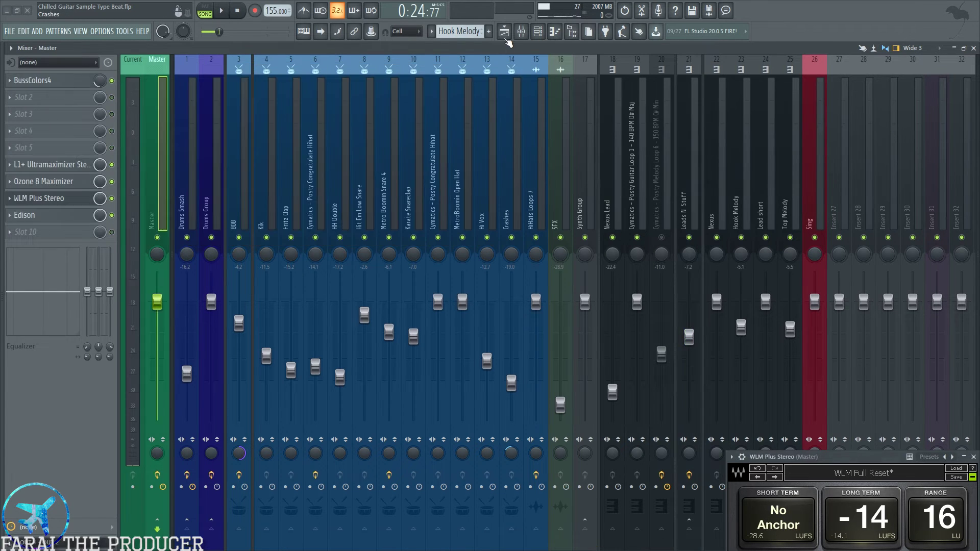
Check the playlist and the Leads N Stuff mixer track, and unmute and select the Posty Melody Loop 6 mixer track.
click(504, 33)
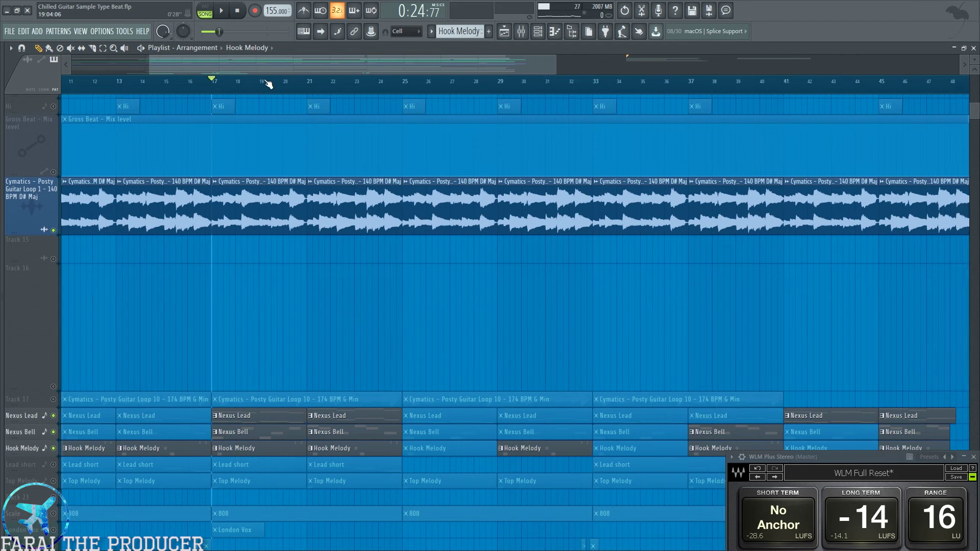
scroll(272, 269, down, 5)
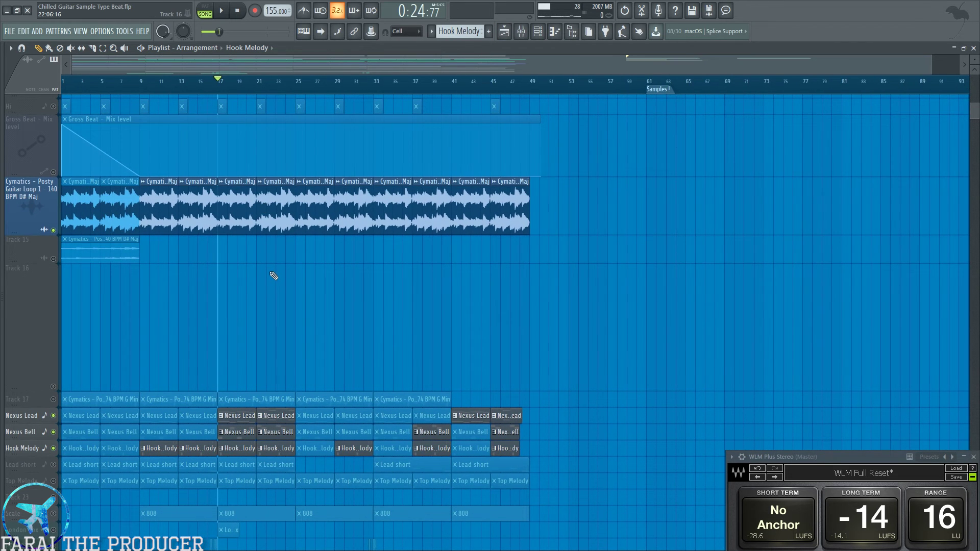
click(521, 31)
click(697, 179)
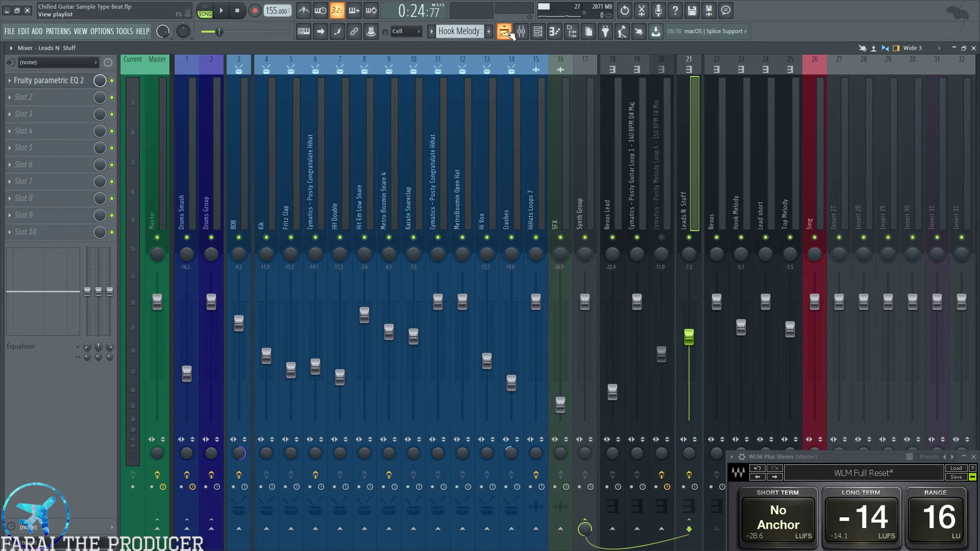
click(665, 228)
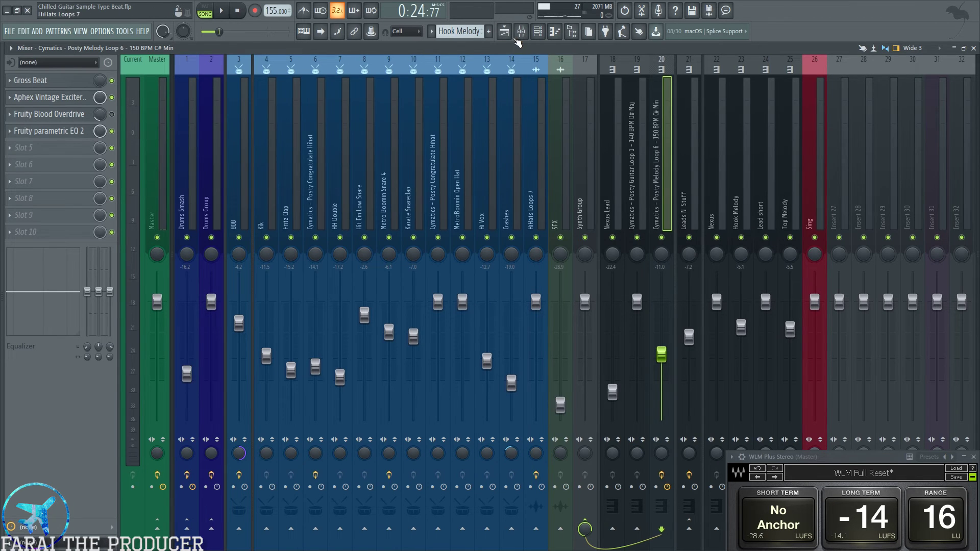
Unmute the Hi, HH, Posty 93 Iverson Hihat Loop and Farai Sample tracks in the playlist.
click(506, 31)
scroll(408, 260, up, 4)
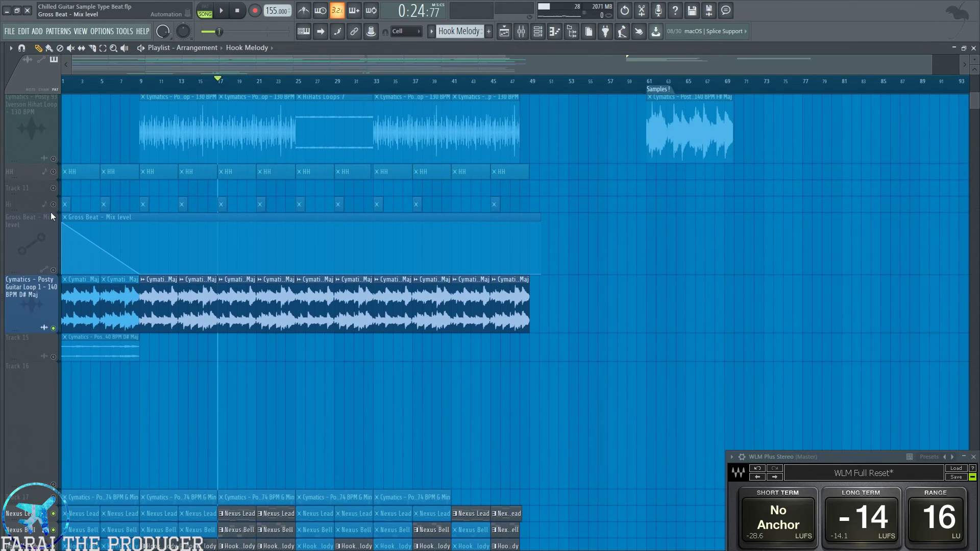
click(53, 204)
click(53, 172)
scroll(144, 221, up, 3)
click(53, 240)
scroll(59, 239, up, 3)
click(53, 234)
Select the first group of Farai Sample clips and play the song from bar 8.
drag(91, 236, 187, 200)
scroll(149, 92, up, 6)
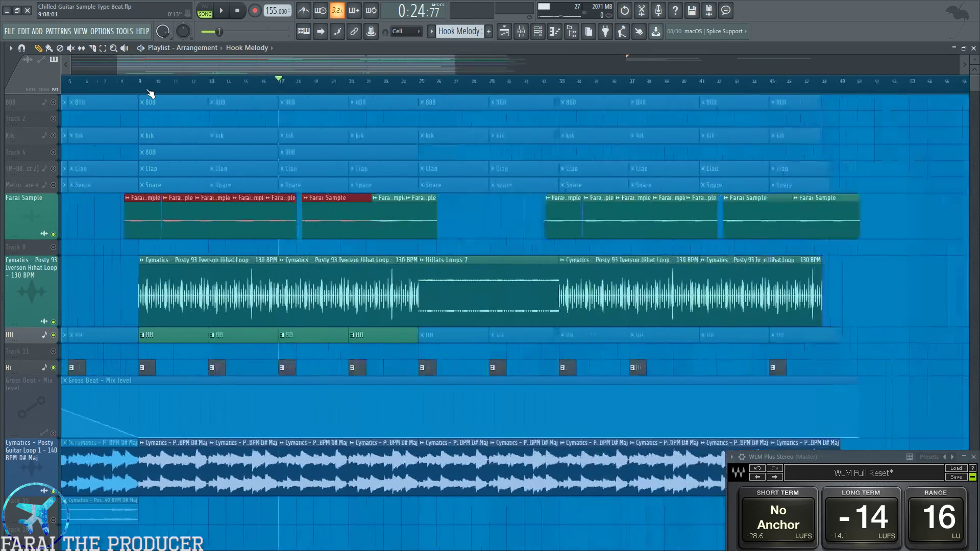
click(105, 90)
scroll(104, 90, down, 5)
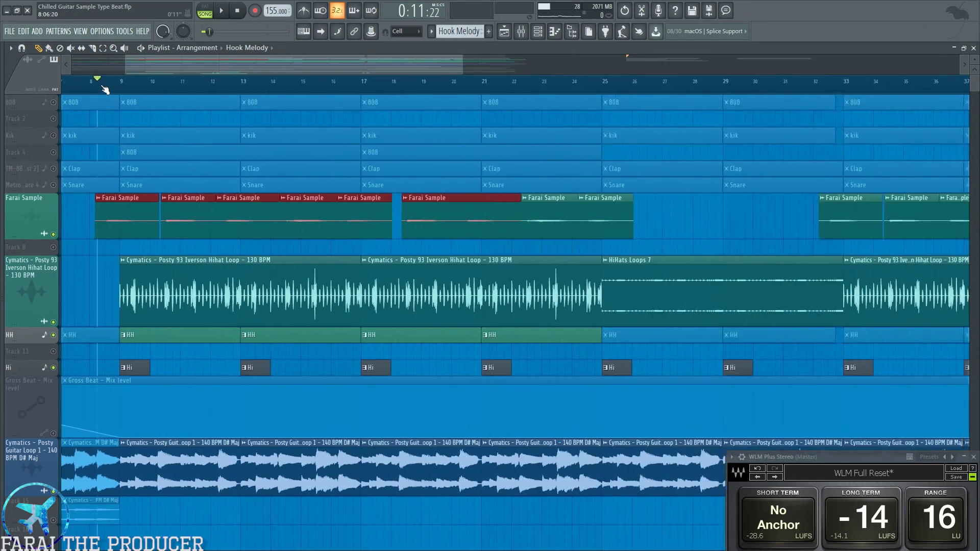
scroll(70, 271, up, 2)
key(space)
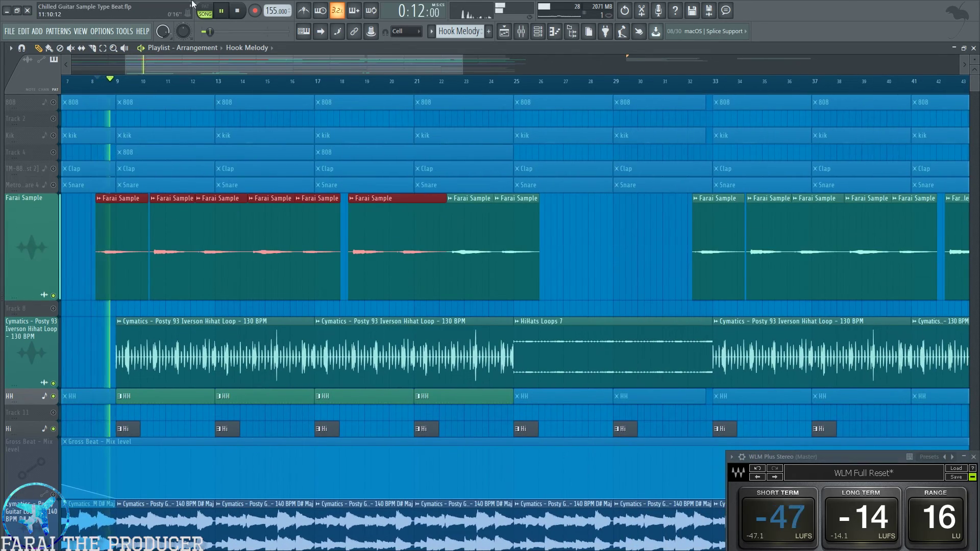
Select the Sing mixer track, stop playback and show its Auto-Tune 8.1 and RVox Mono settings.
click(521, 31)
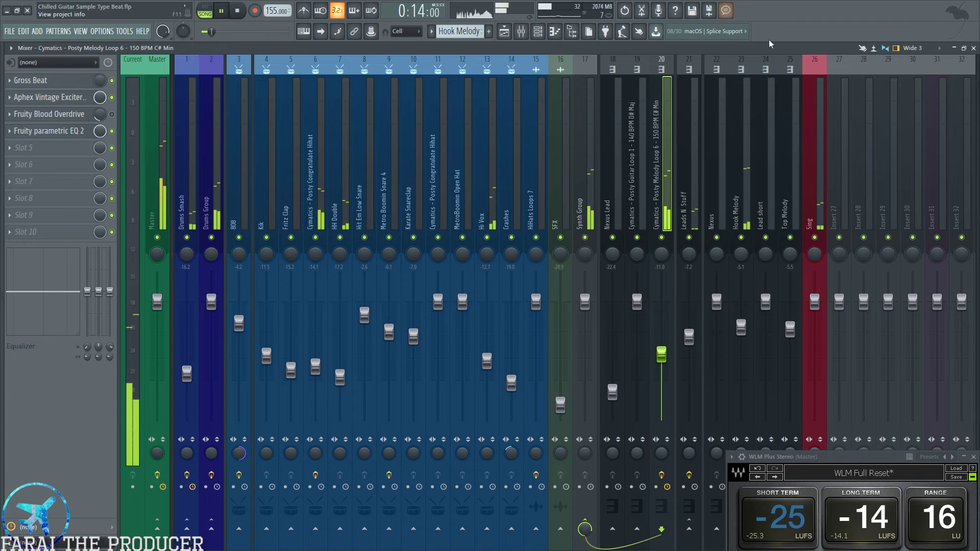
click(815, 153)
key(space)
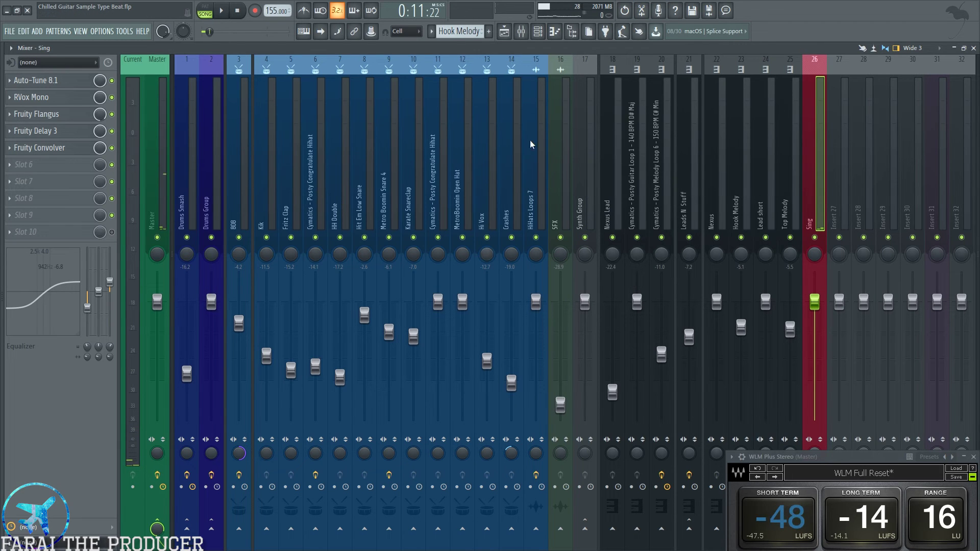
click(52, 81)
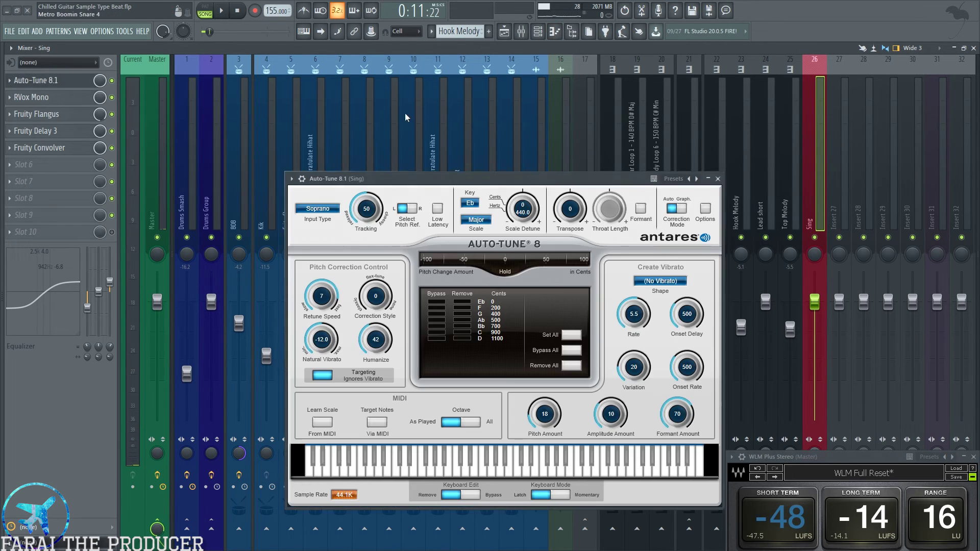
click(720, 175)
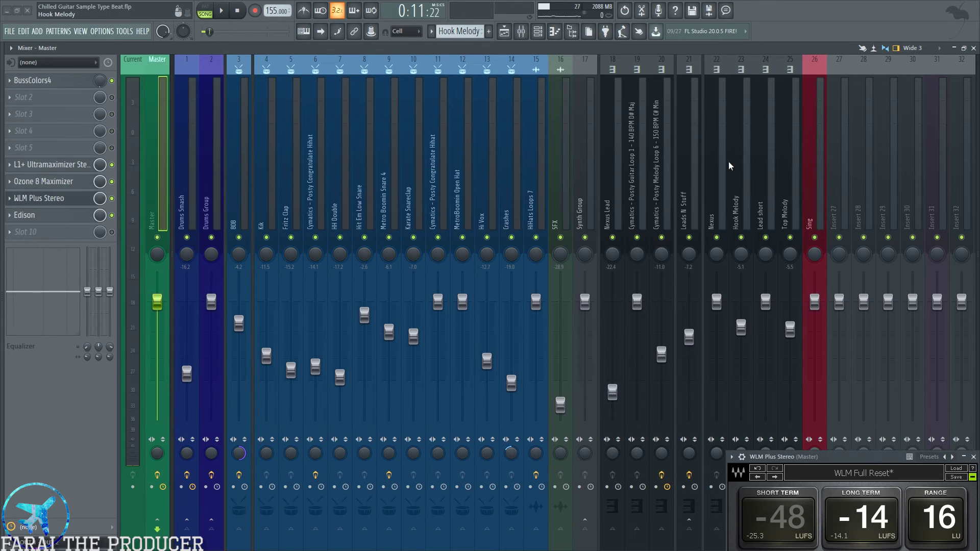
click(808, 177)
click(45, 98)
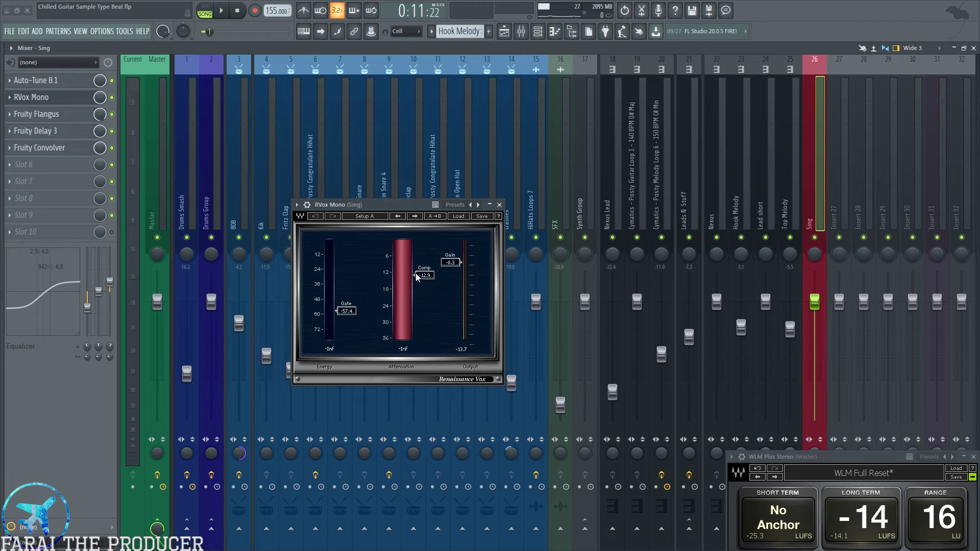
Show the Sing track's Fruity Flangus settings and look through its list of presets.
click(36, 114)
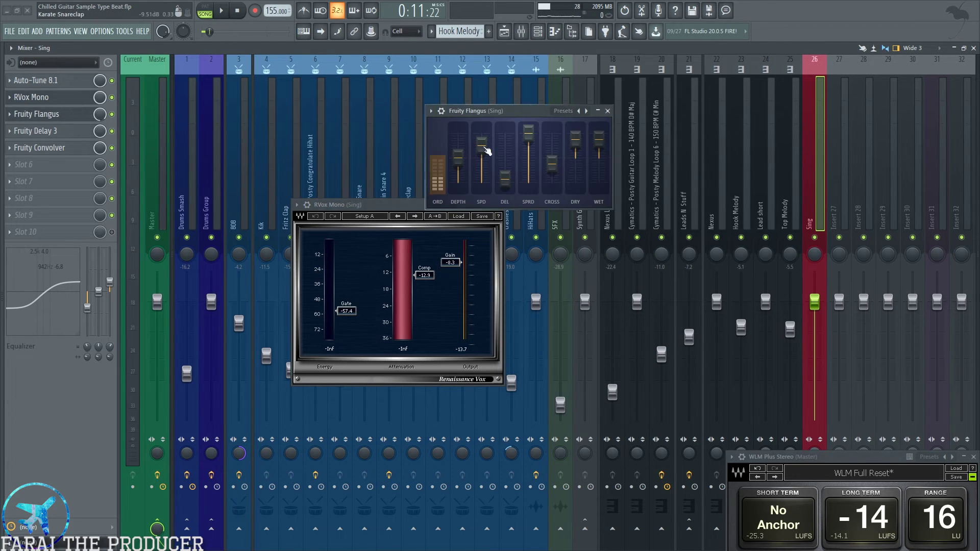
drag(500, 111, 456, 99)
click(383, 99)
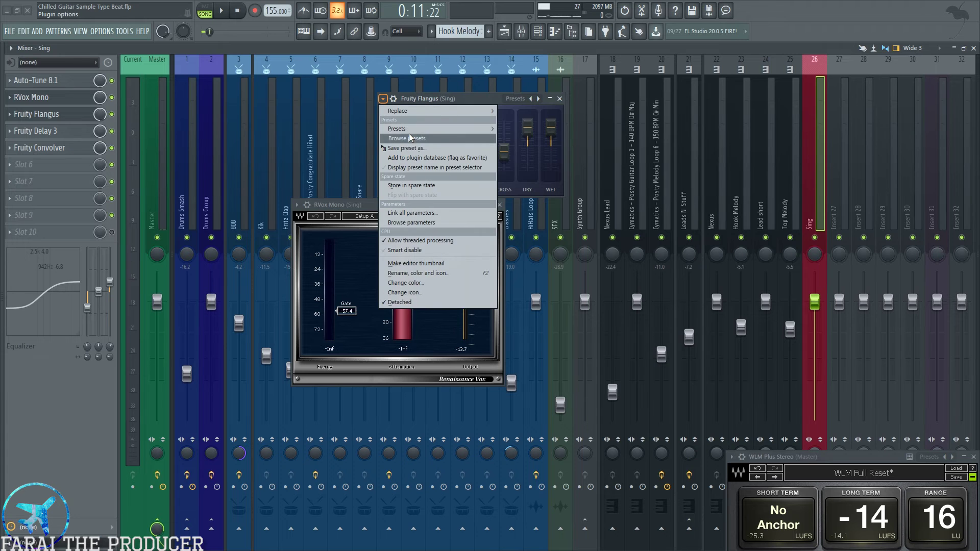
mouse_move(460, 128)
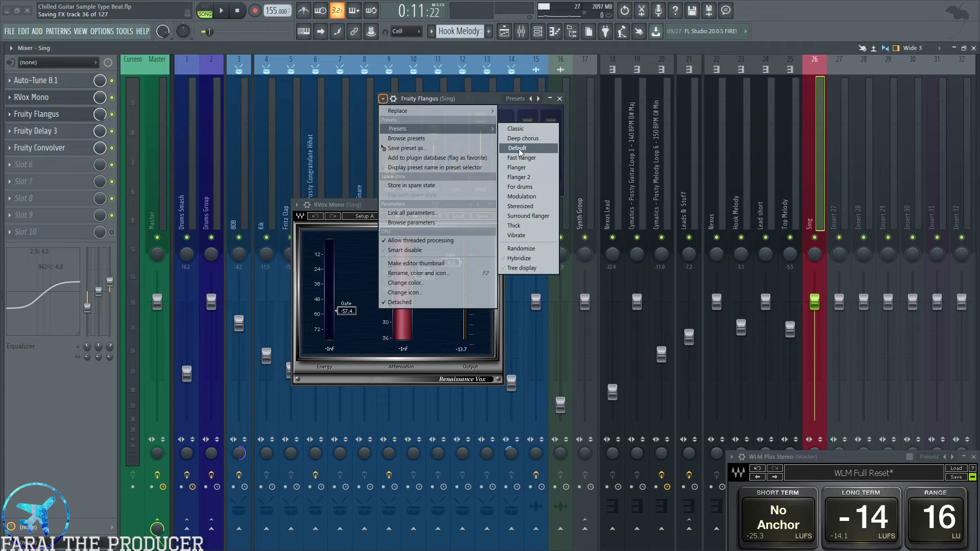
click(526, 157)
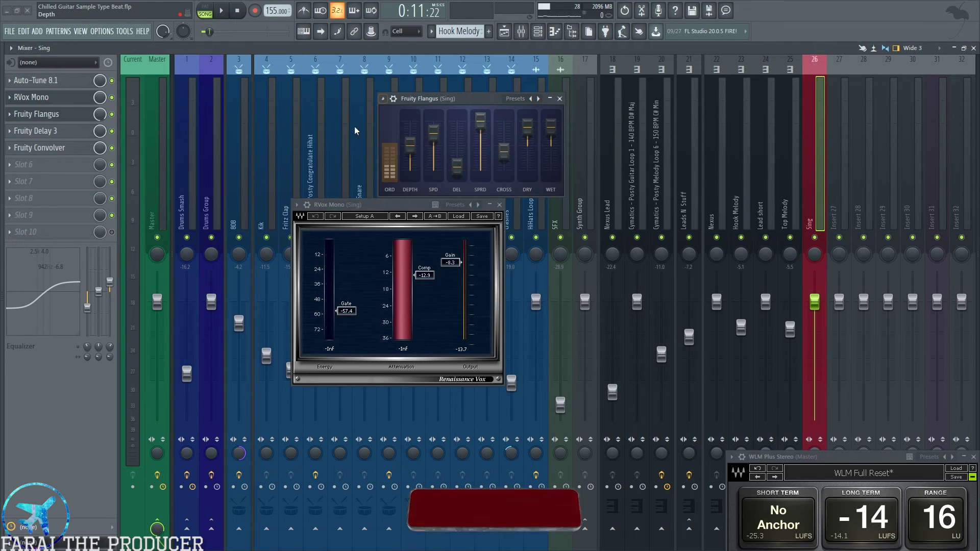
Show the Sing track's Fruity Delay 3 and Fruity Convolver settings and close all of its effect windows.
click(70, 134)
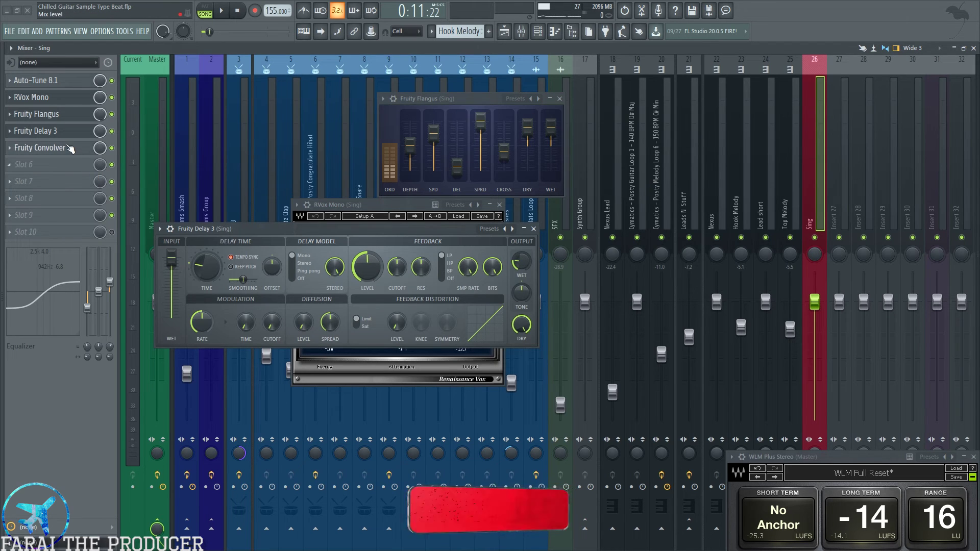
click(72, 148)
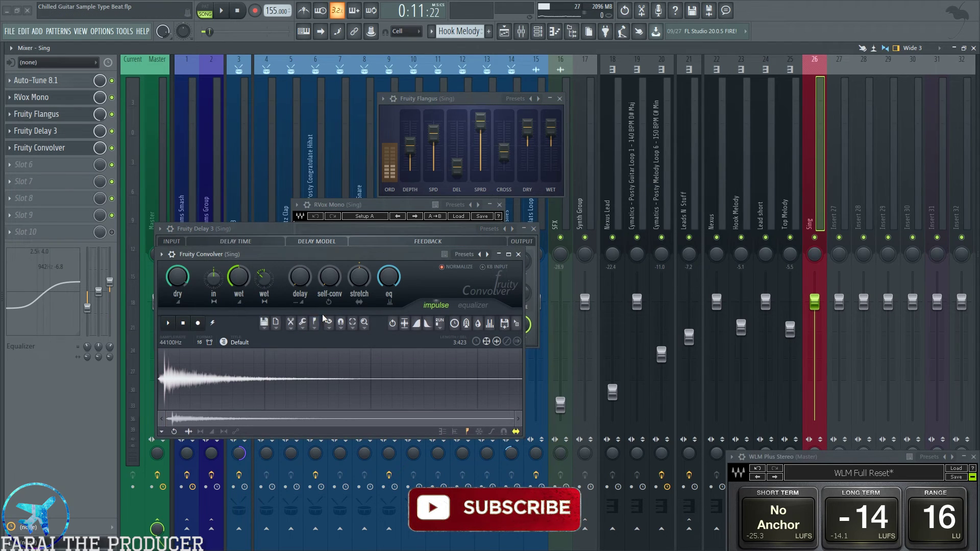
click(519, 254)
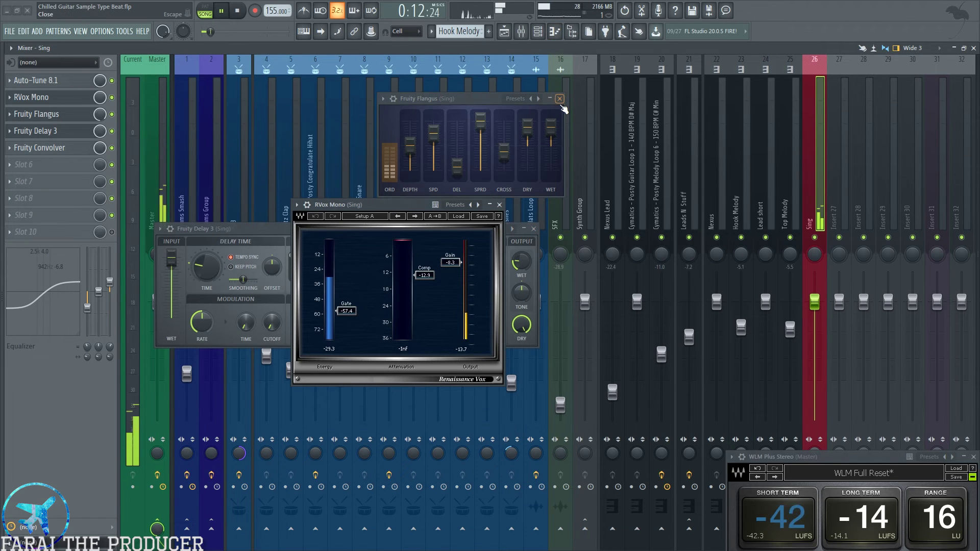
click(560, 99)
click(533, 229)
click(499, 205)
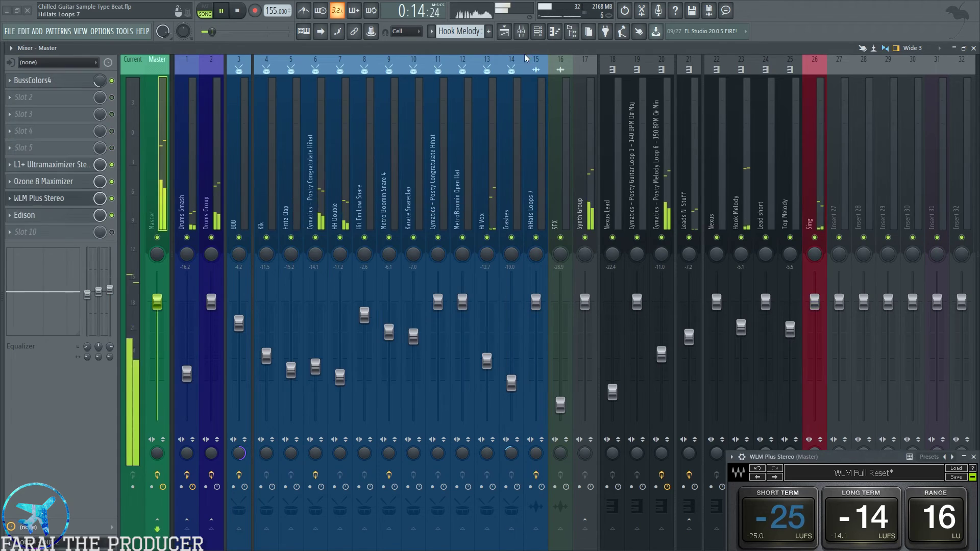
Stop playback, unmute all the playlist tracks and play the song from bar 8.
key(F5)
scroll(356, 89, down, 6)
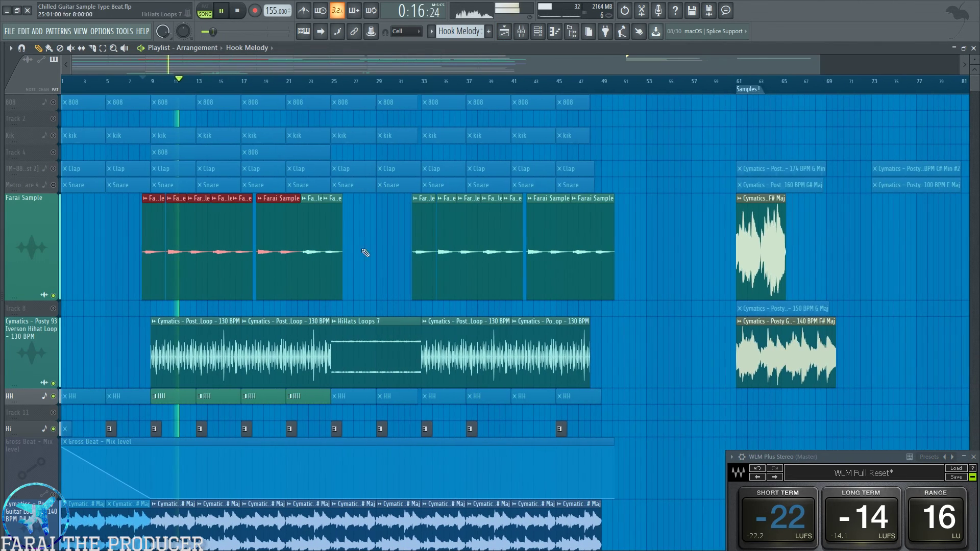
key(space)
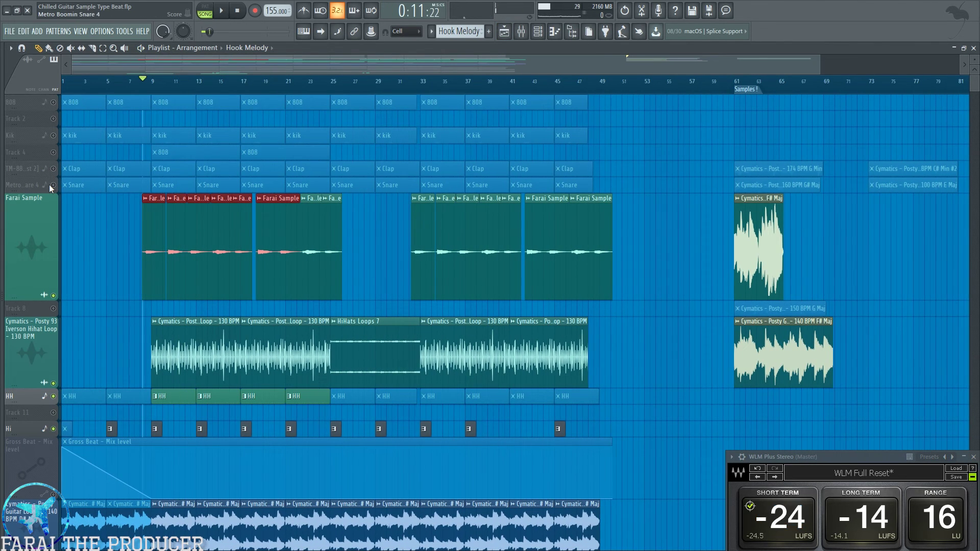
right_click(53, 185)
right_click(54, 185)
key(space)
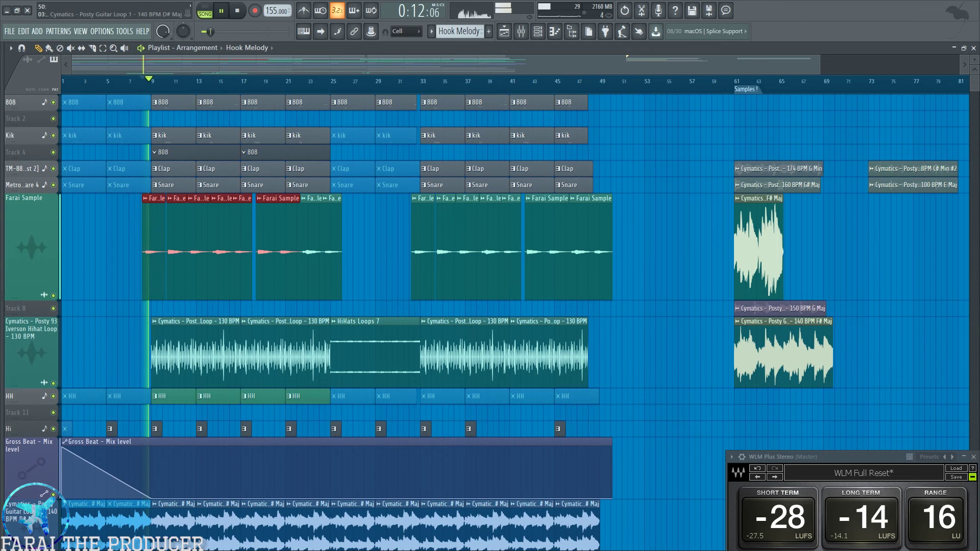
Show the Master track's BussColors4, L1+ Ultramaximizer and Ozone 8 Maximizer settings during playback, and stop the song.
key(F9)
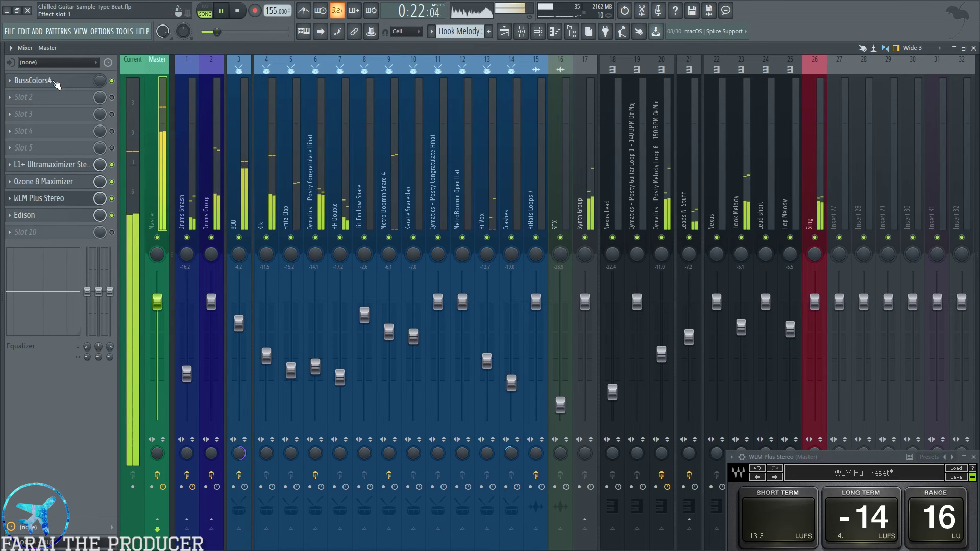
click(61, 80)
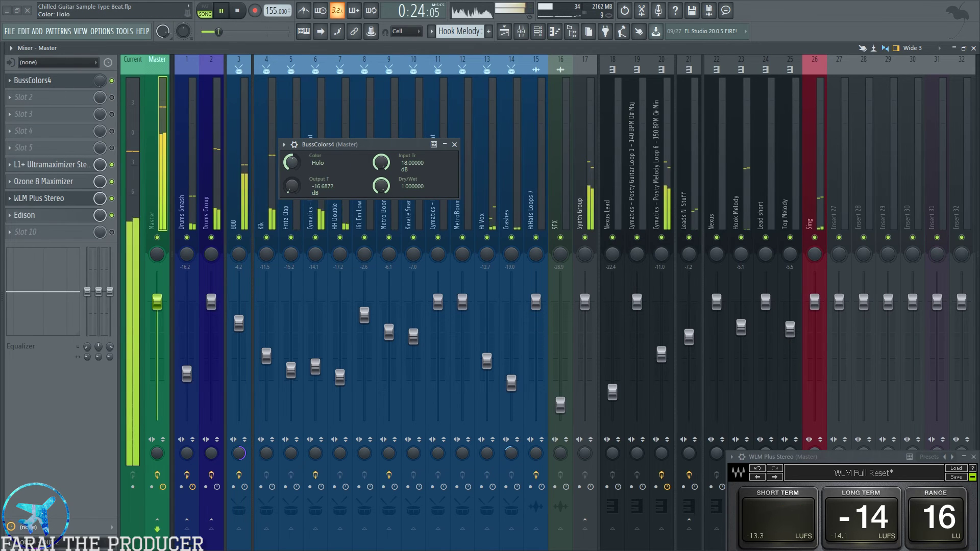
click(56, 165)
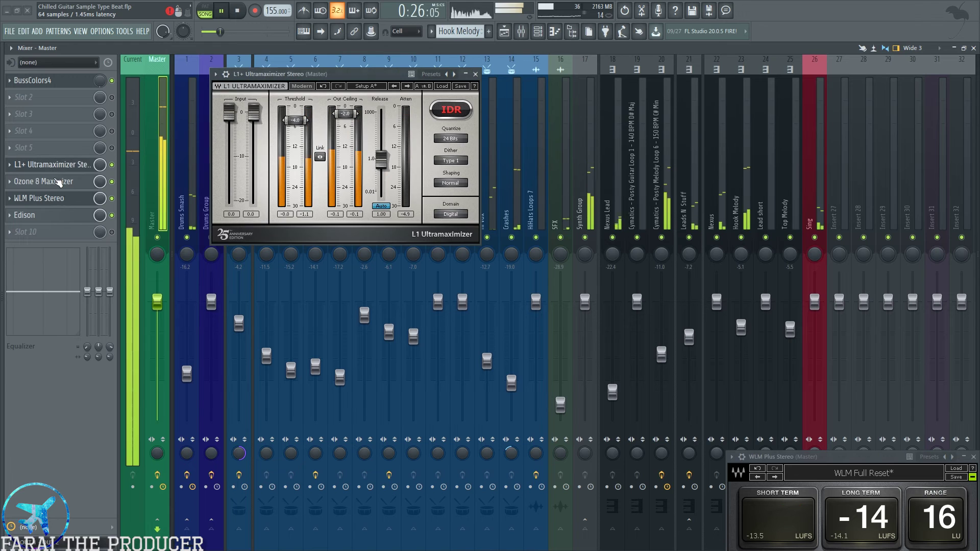
click(43, 182)
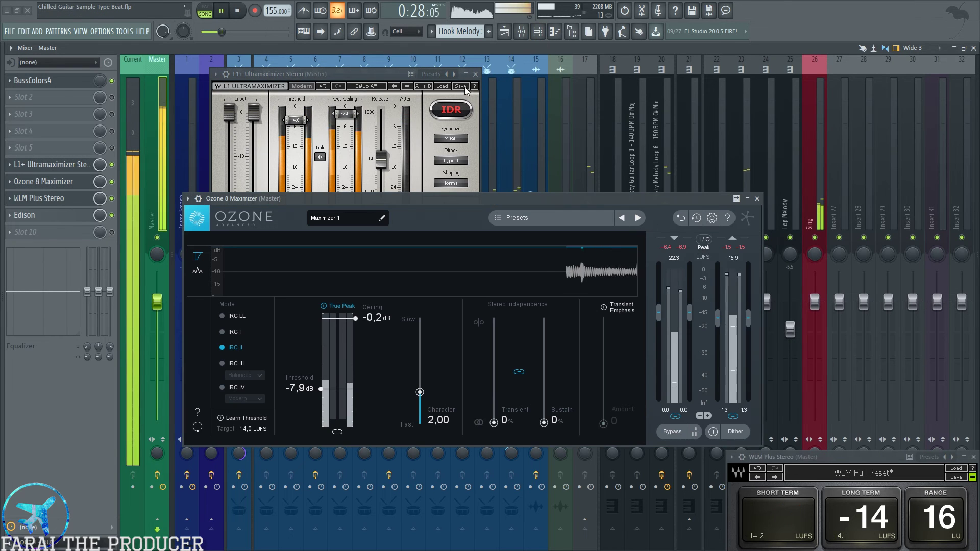
drag(375, 200, 538, 209)
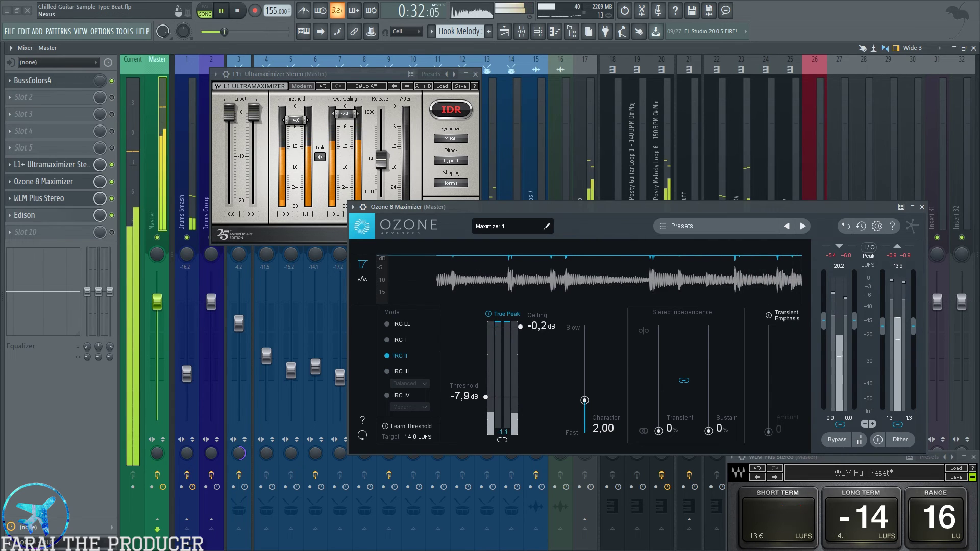
click(922, 207)
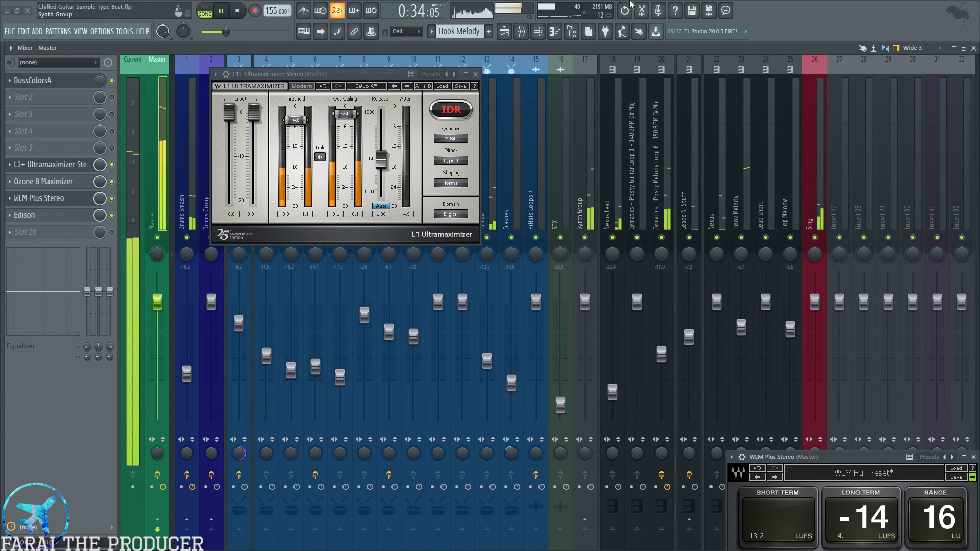
click(475, 75)
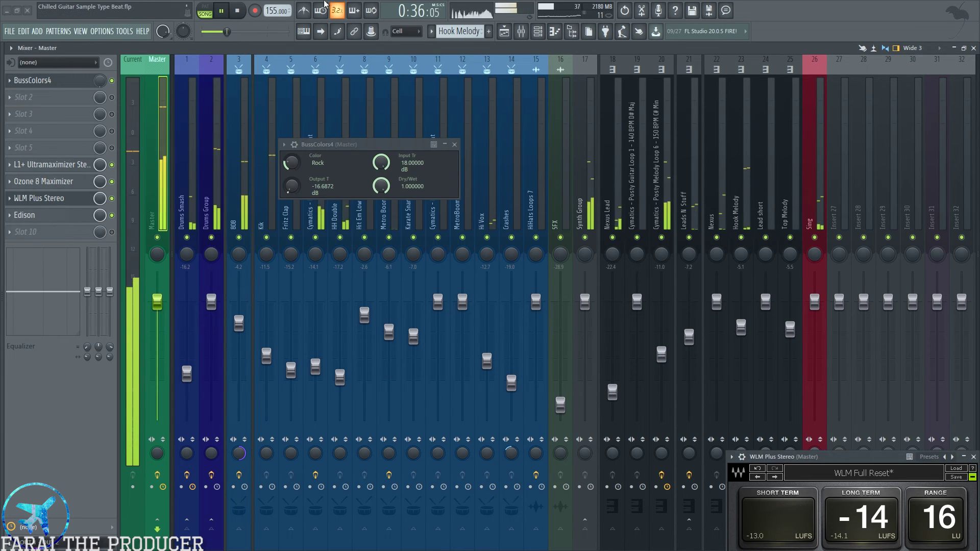
key(space)
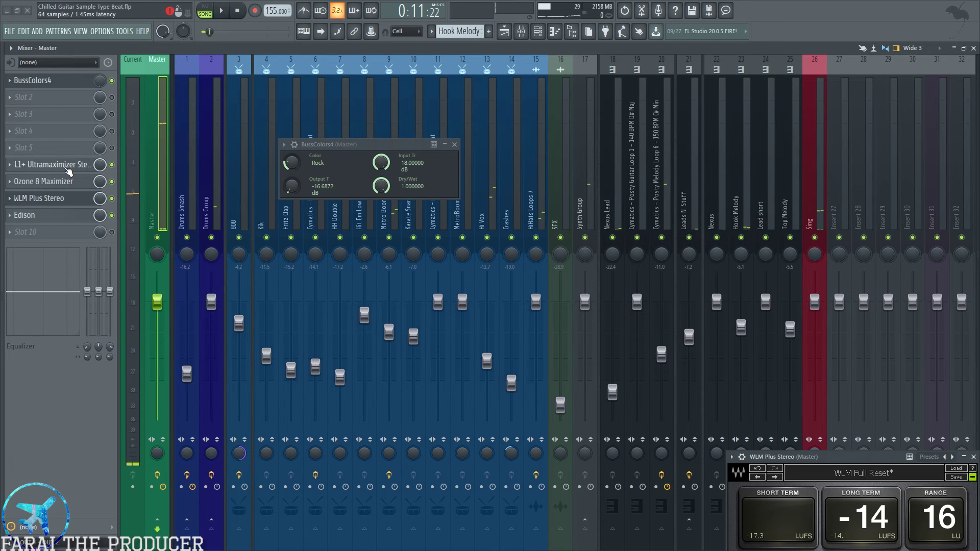
Compare the Master track's L1+ Ultramaximizer and Ozone 8 Maximizer side by side, and close the open effect windows.
click(66, 166)
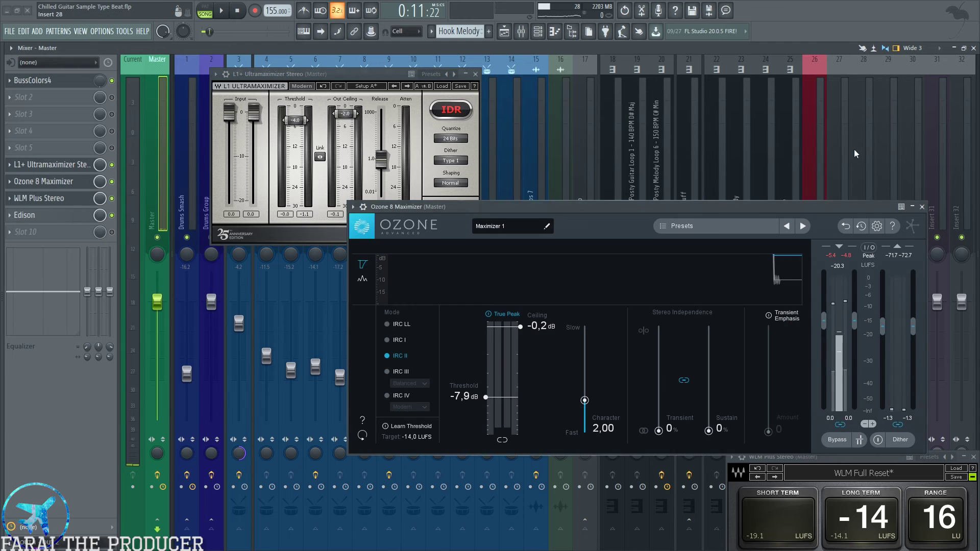
drag(312, 73, 180, 209)
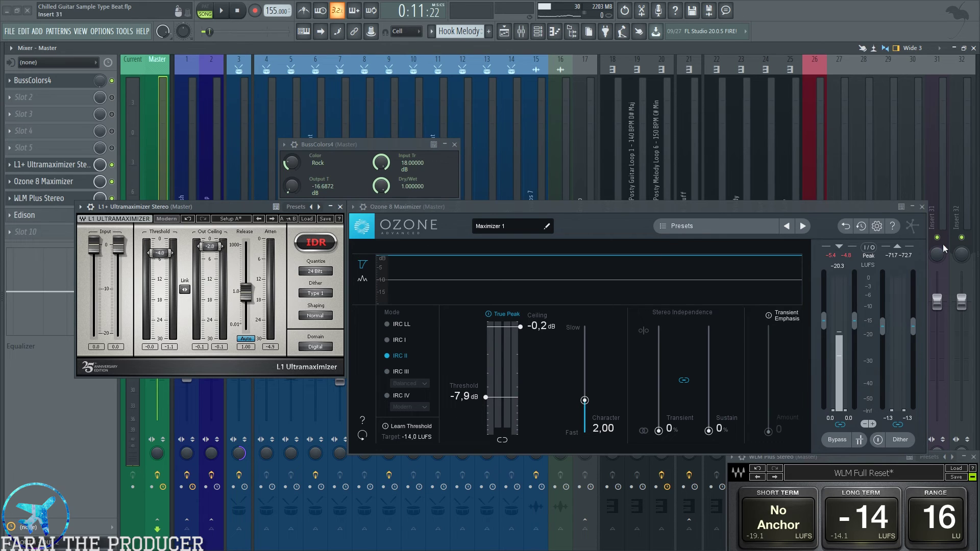
click(922, 208)
click(340, 206)
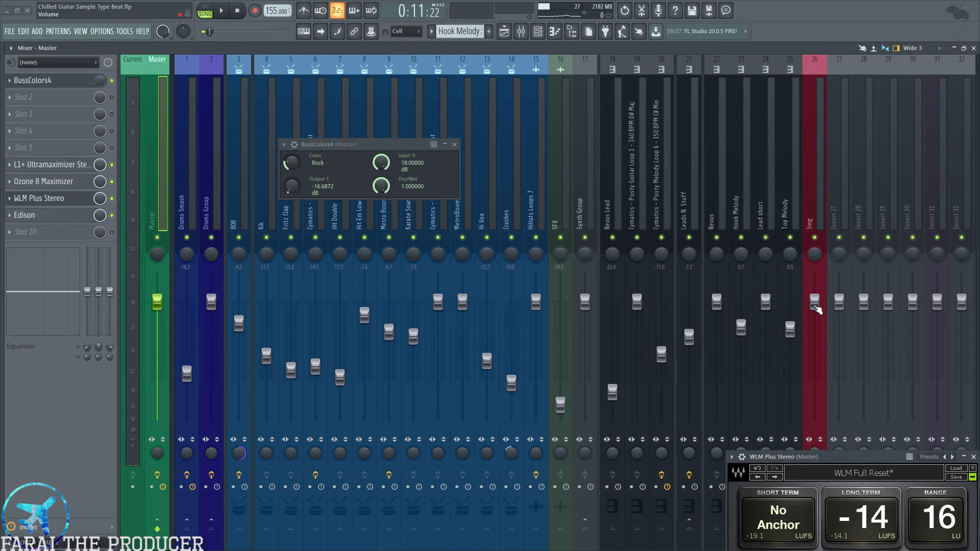
click(455, 145)
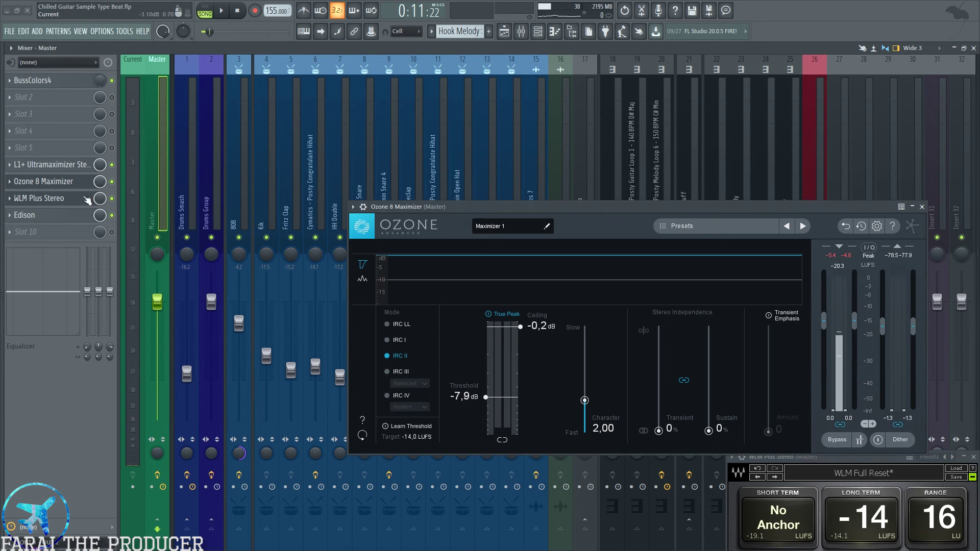
Reset the Ozone 8 Maximizer's output gain during playback, and review its change history before closing it.
key(space)
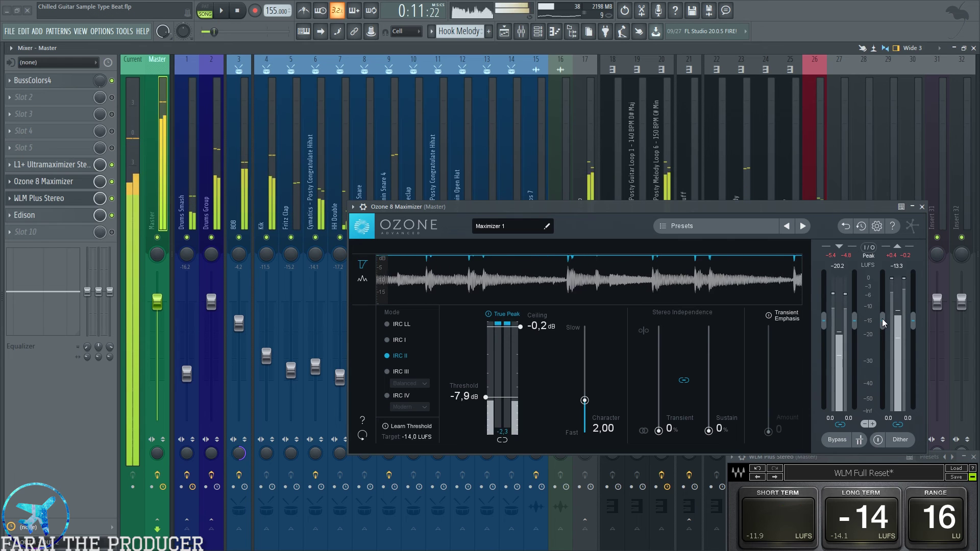
click(861, 226)
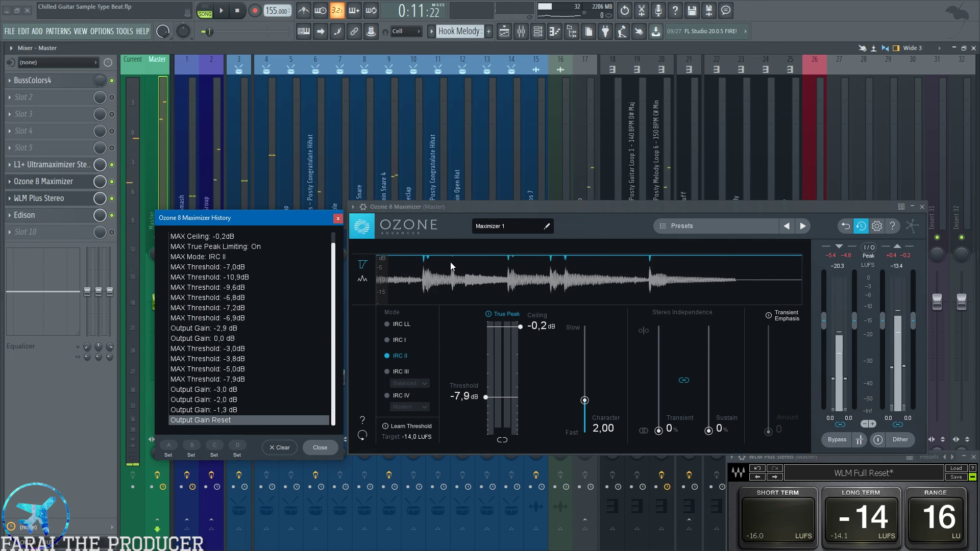
click(338, 219)
click(923, 207)
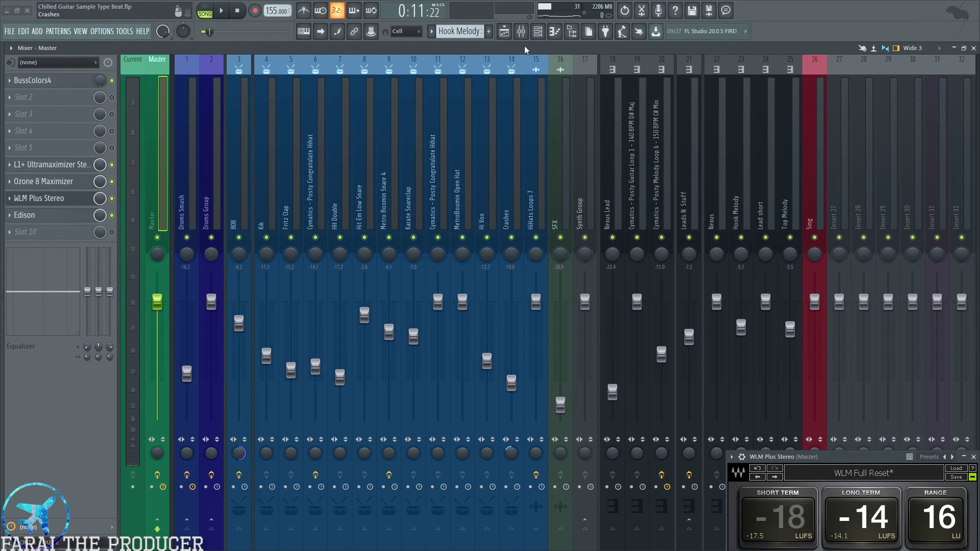
Check the kik pattern's notes in the piano roll and open the Posty 93 Iverson Hihat Loop clip from the playlist.
click(504, 31)
scroll(329, 191, down, 3)
scroll(327, 188, up, 3)
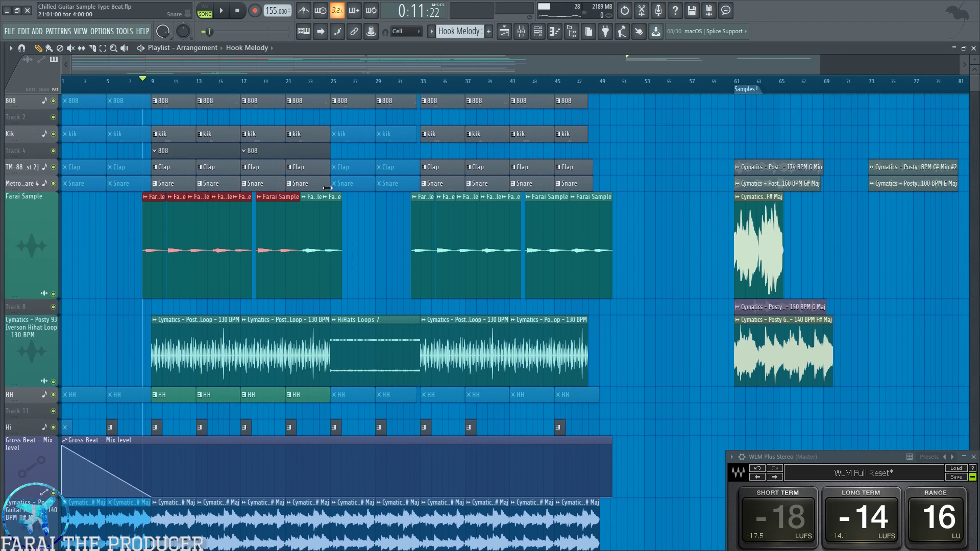
double_click(171, 134)
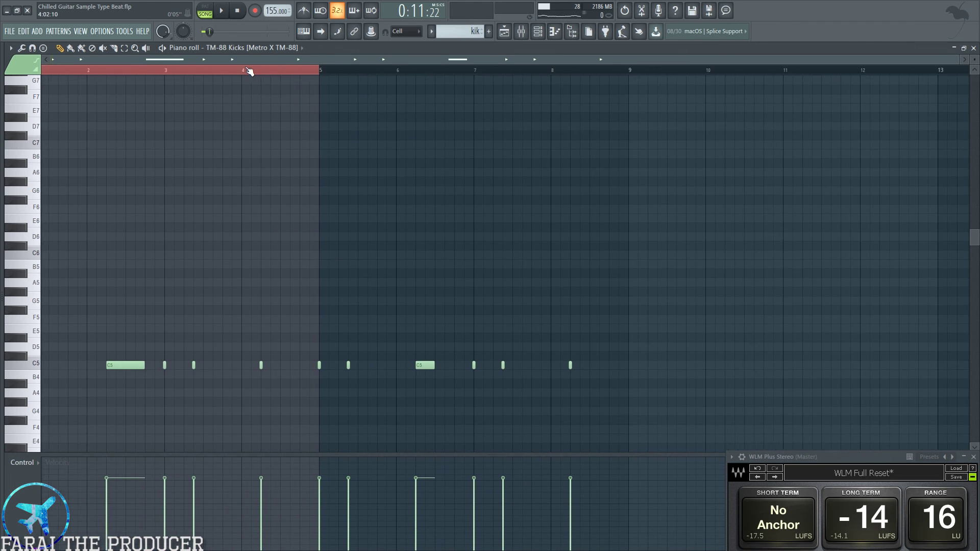
click(504, 32)
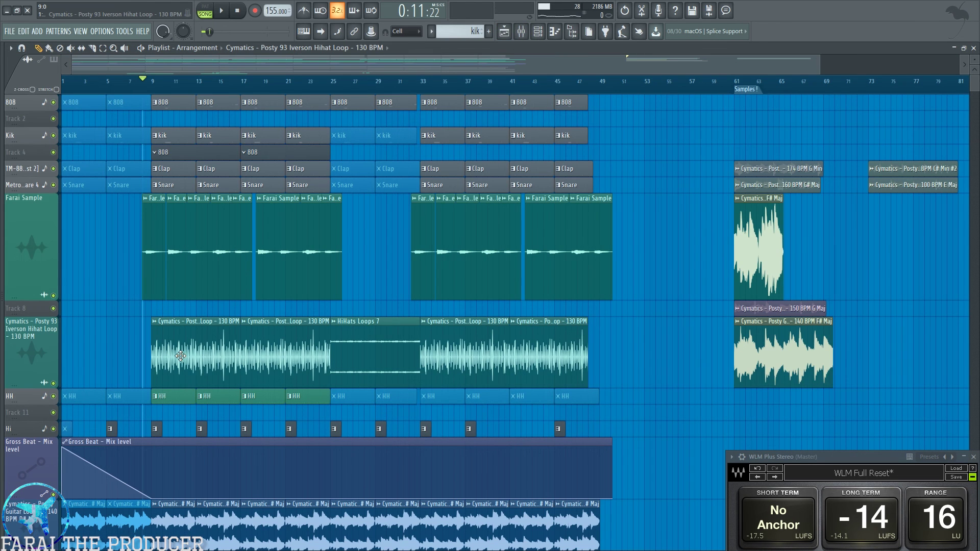
double_click(180, 356)
click(675, 179)
Mute all the Posty Guitar Loop 1 clips in the playlist.
scroll(357, 255, down, 10)
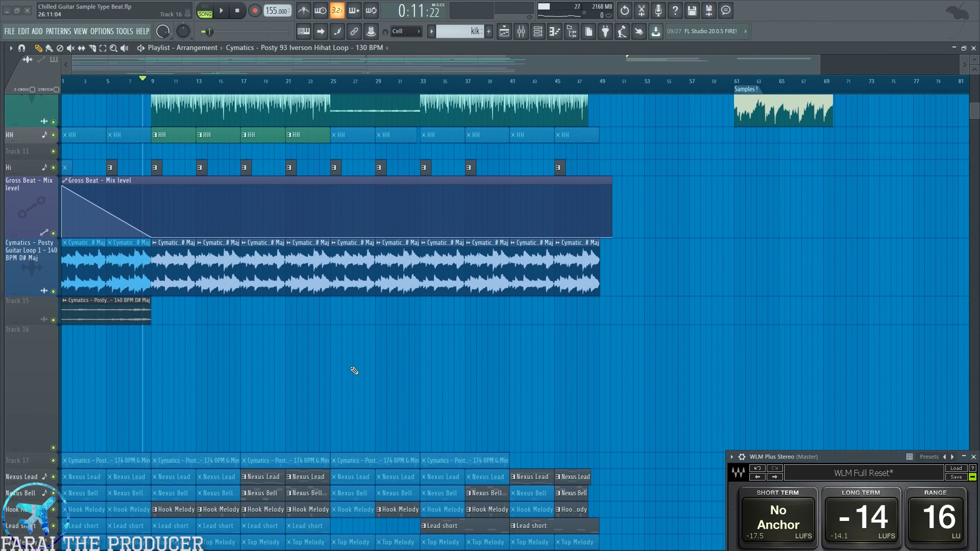
scroll(354, 366, up, 2)
scroll(355, 369, down, 8)
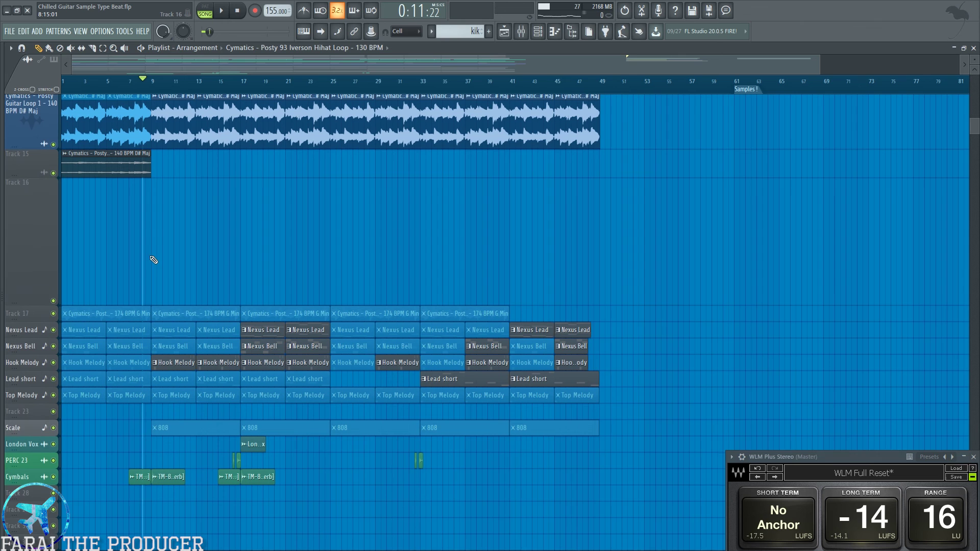
scroll(165, 286, up, 1)
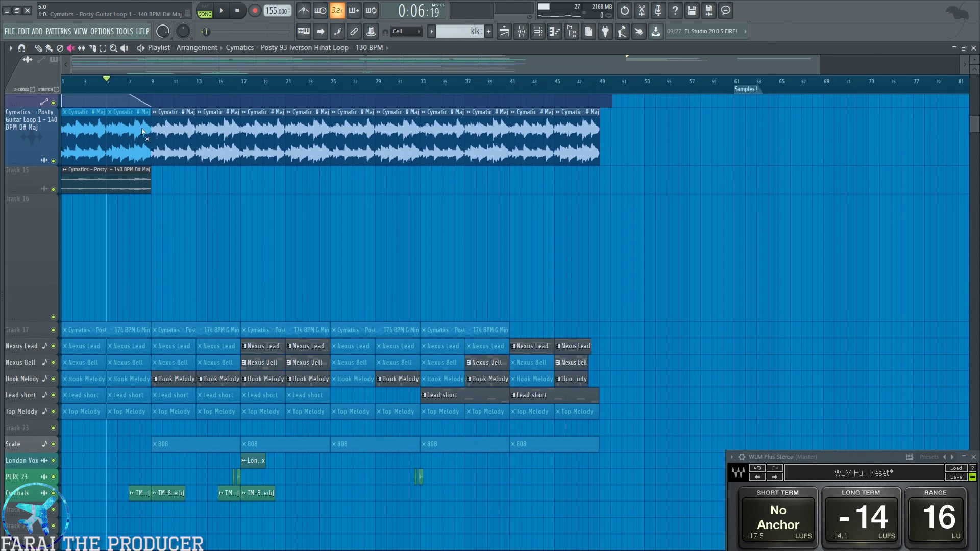
drag(170, 134, 624, 131)
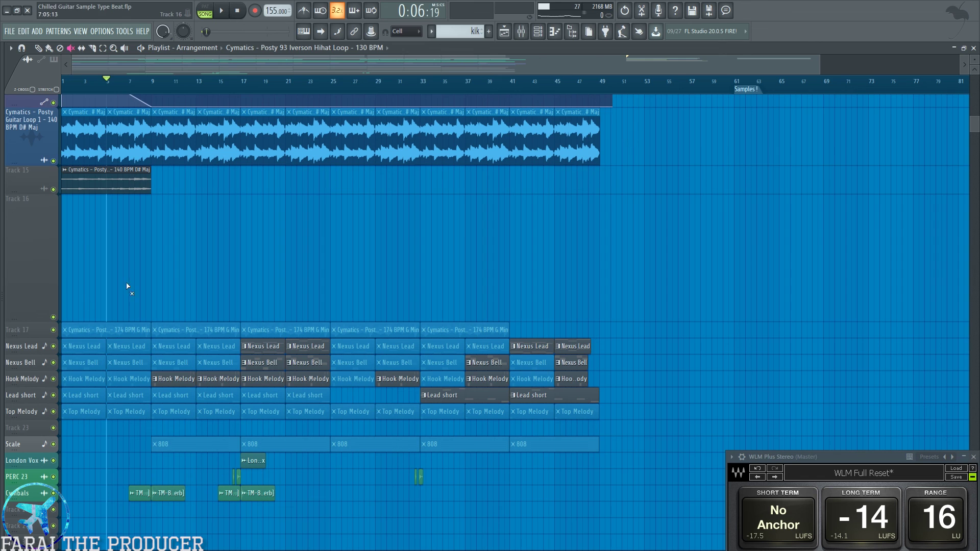
Unmute the Posty Guitar Loop 10 clips on Track 17 and the 808 clips on the Scale track.
drag(121, 337, 391, 339)
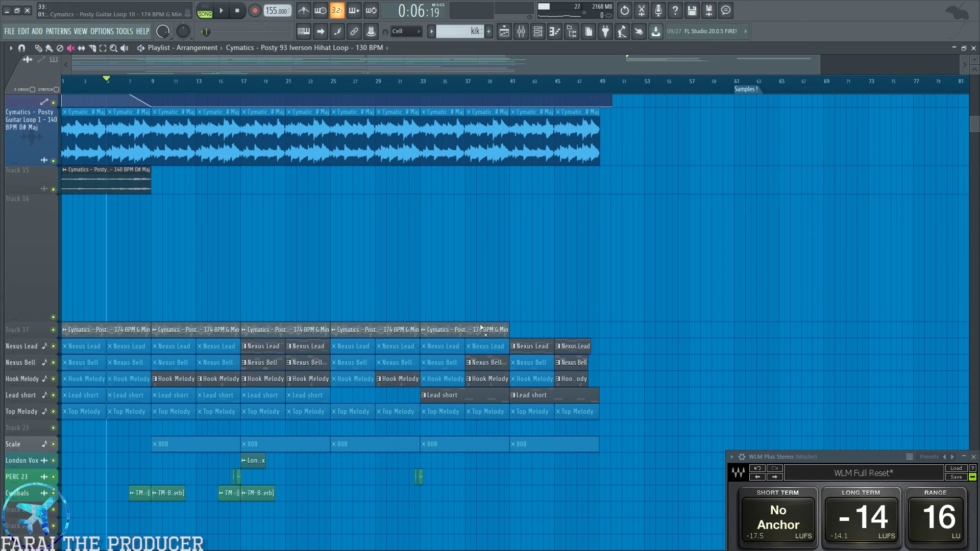
drag(167, 448, 602, 446)
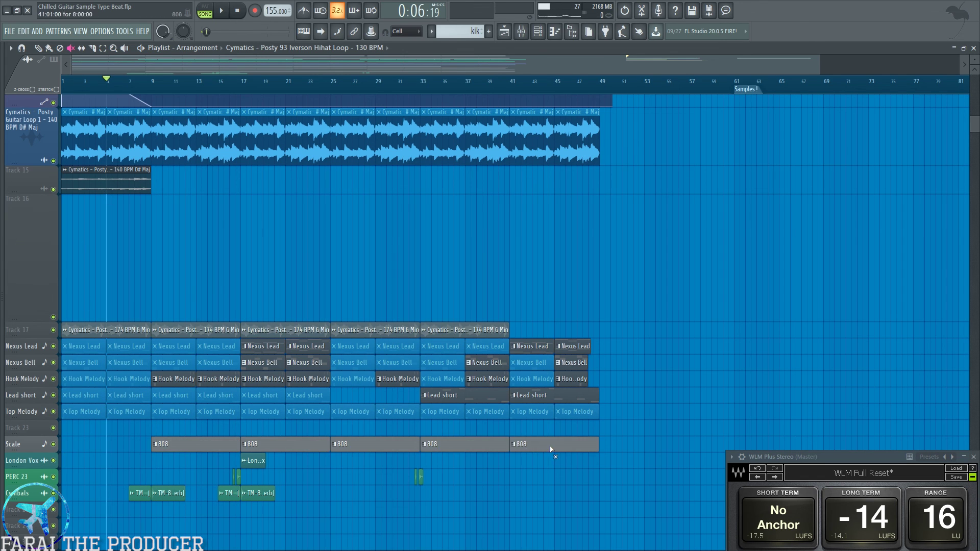
Mute the 140 BPM Posty guitar loop clip on Track 15 in the playlist.
scroll(261, 242, up, 8)
scroll(262, 241, up, 8)
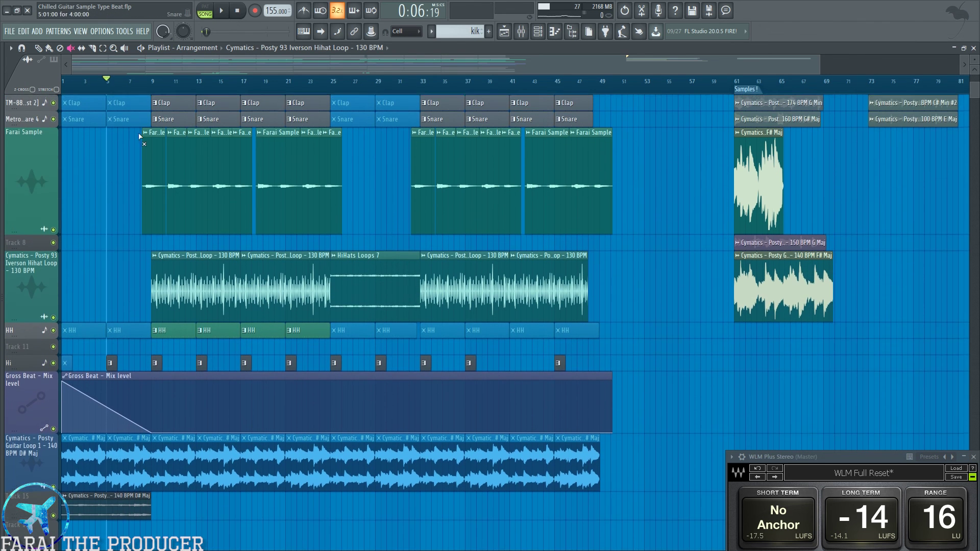
scroll(367, 277, down, 8)
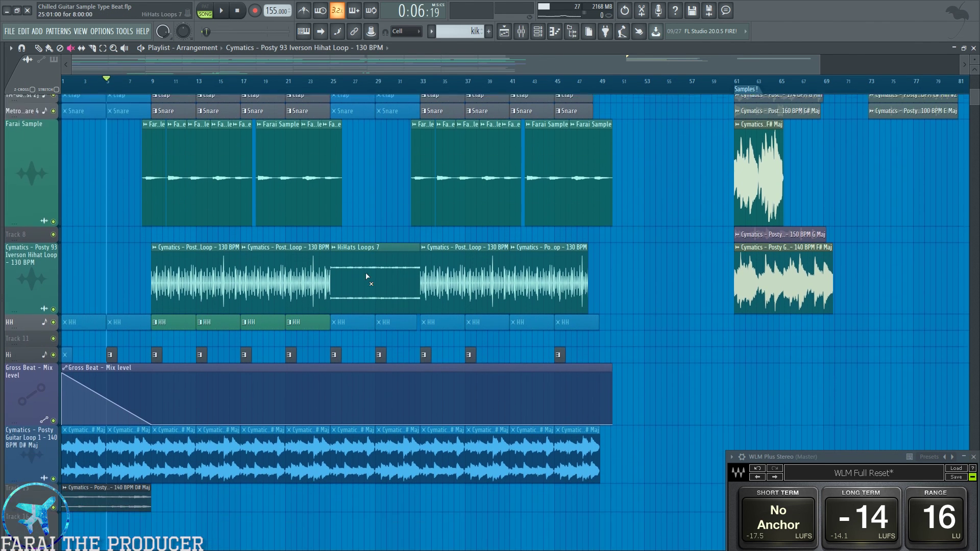
scroll(486, 261, down, 3)
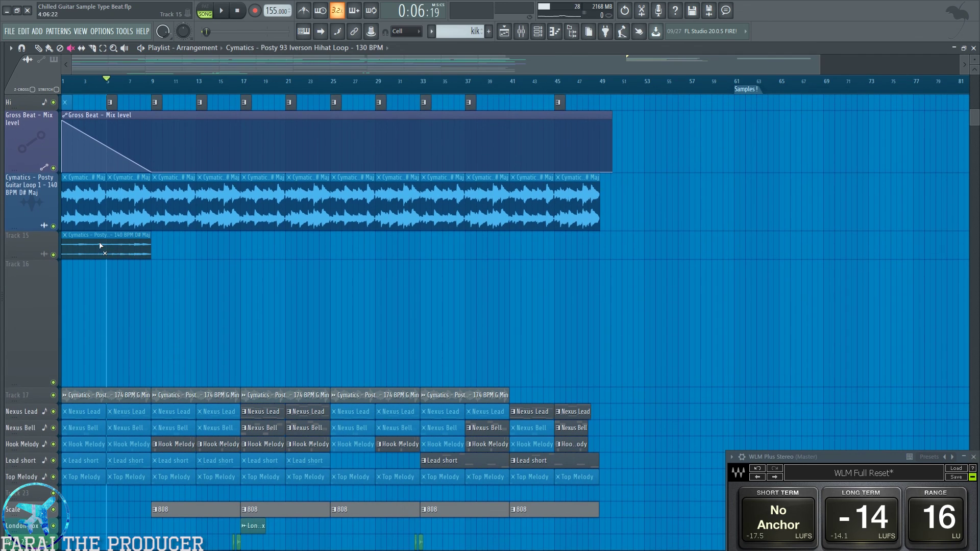
Inspect the Fritz Clap track in the mixer and return to the playlist.
click(522, 33)
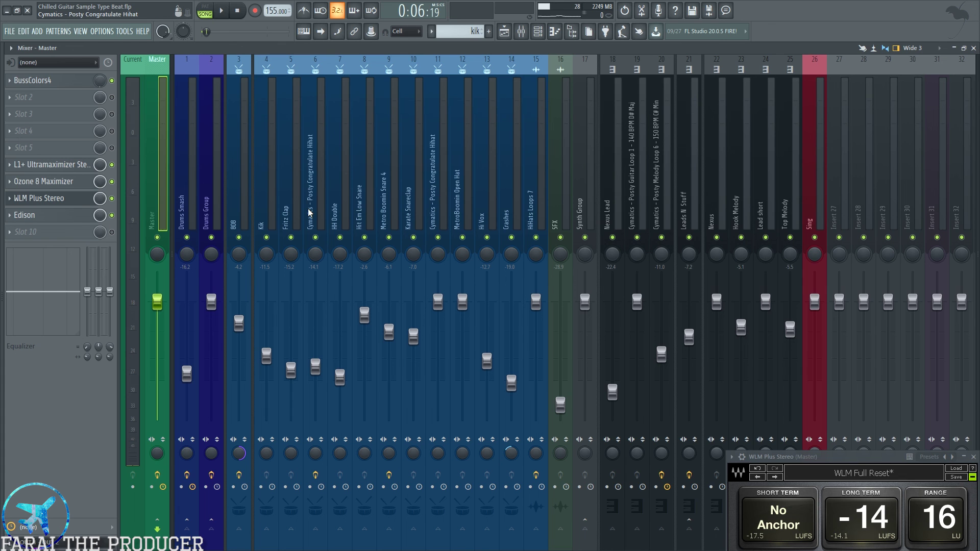
click(297, 159)
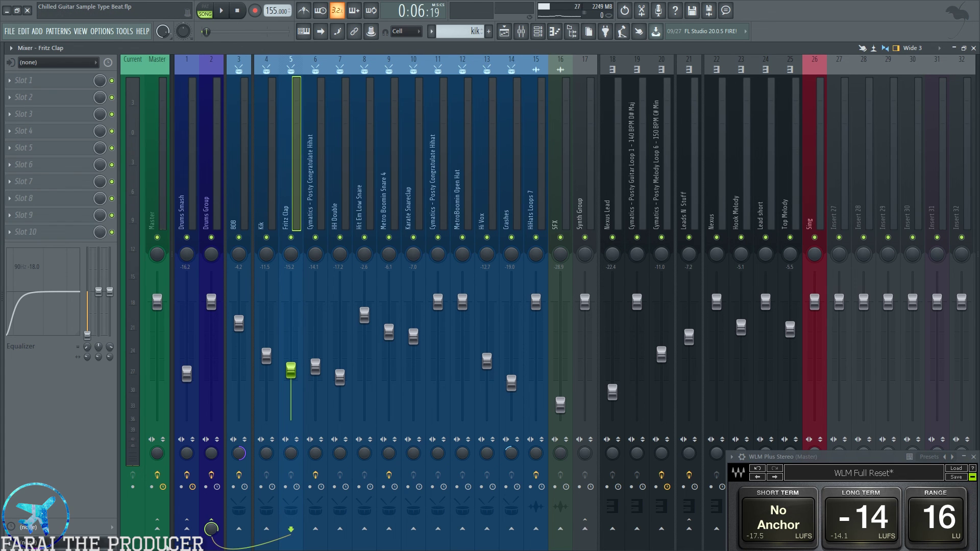
click(504, 31)
Play the arrangement and use the Draw tool to check a Posty Guitar Loop 10 clip's miscellaneous channel settings, closing them again.
key(space)
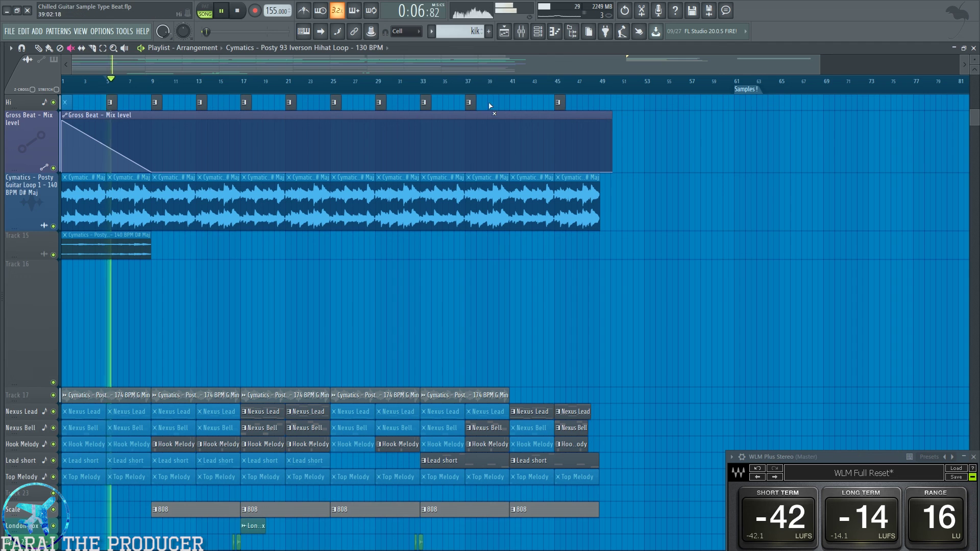
key(p)
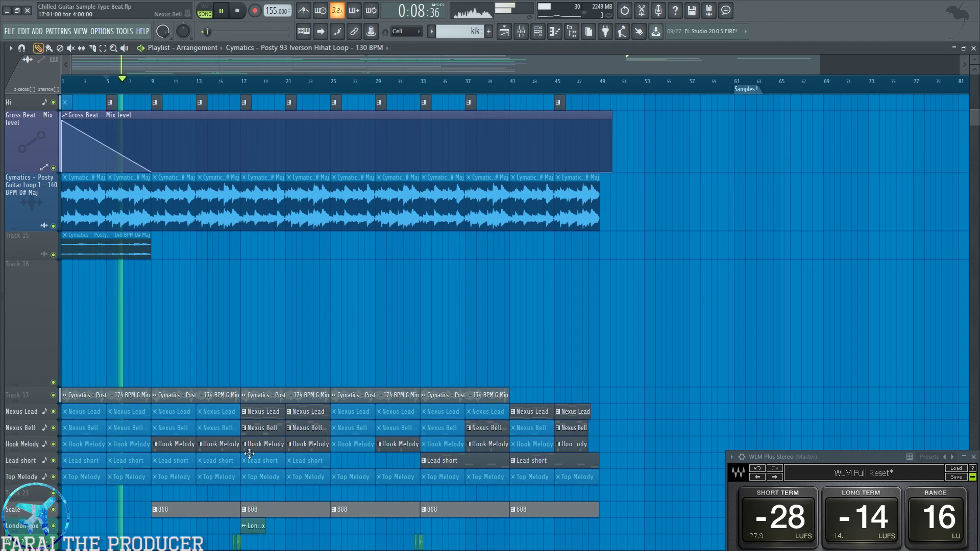
double_click(226, 396)
click(285, 159)
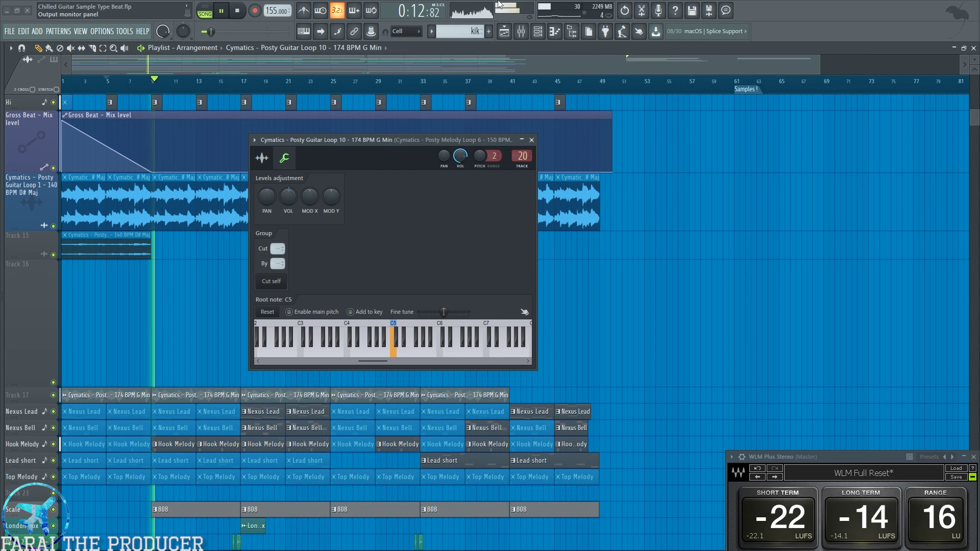
click(531, 139)
scroll(533, 245, up, 4)
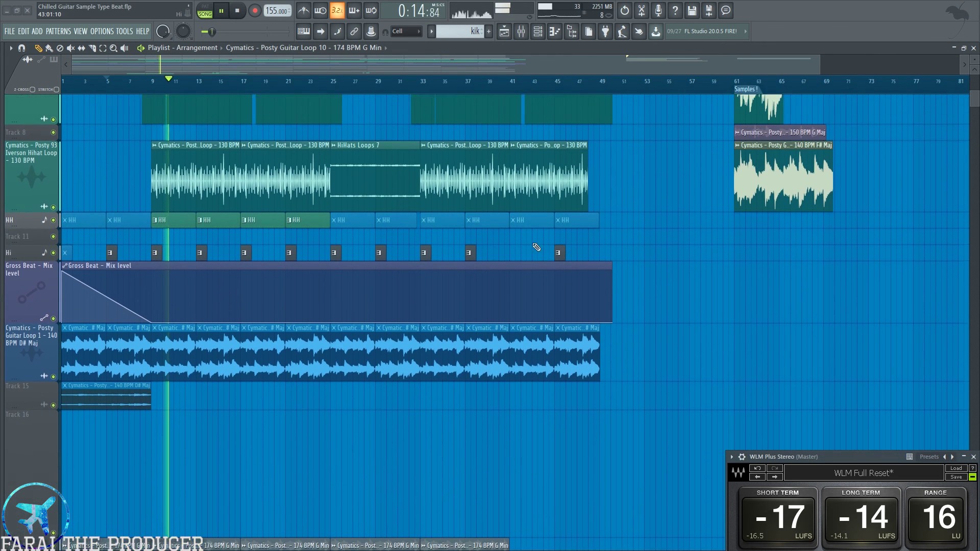
Review the 808 pattern's scale notes in the piano roll and its channels in the channel rack, returning to the playlist.
scroll(532, 243, down, 5)
double_click(187, 461)
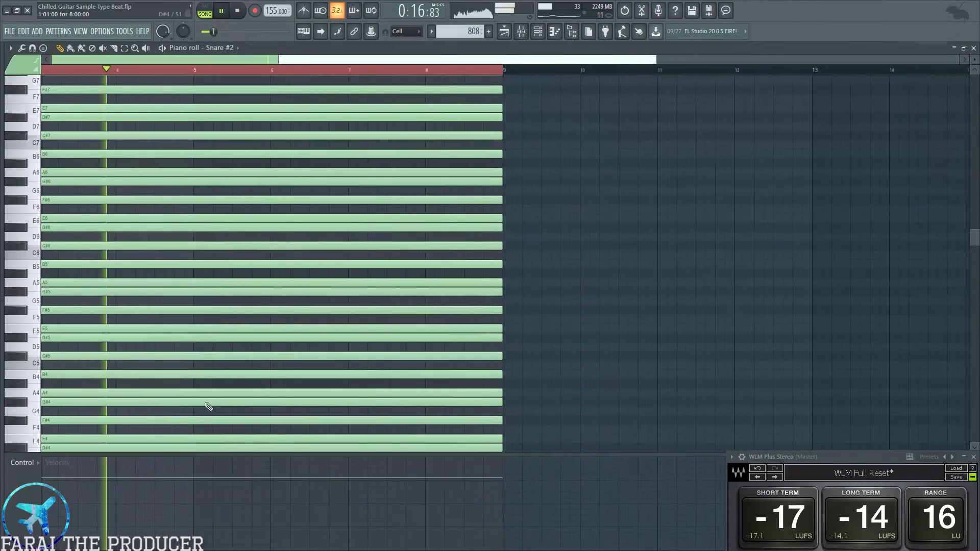
click(537, 31)
scroll(422, 281, down, 3)
scroll(423, 291, down, 2)
scroll(422, 291, up, 5)
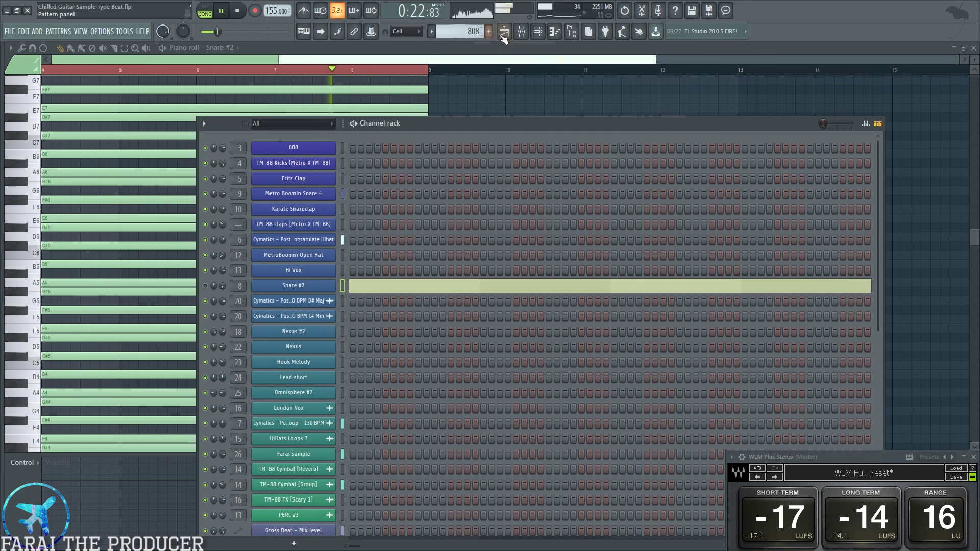
click(503, 32)
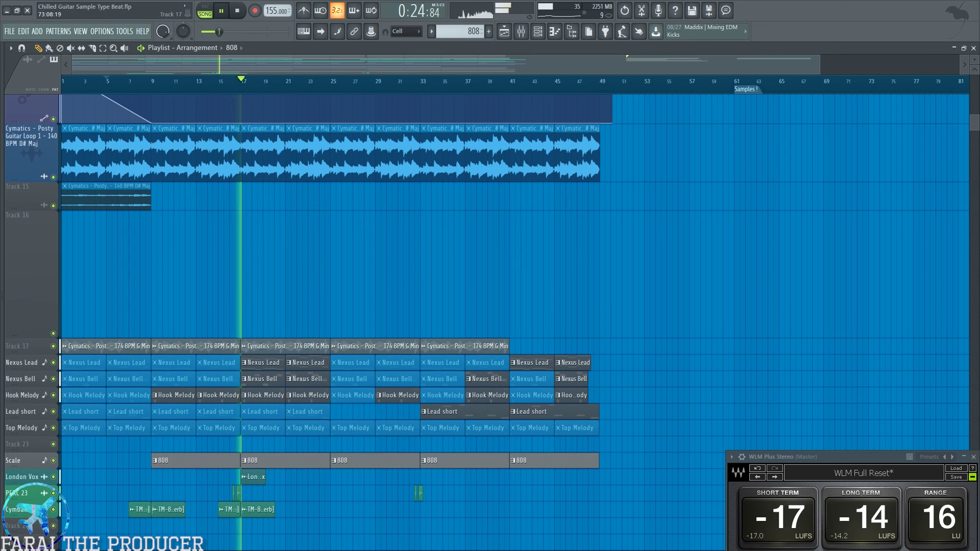
Mute the Hook Melody, Nexus Bell and Nexus Lead tracks in the playlist during playback.
scroll(250, 296, up, 8)
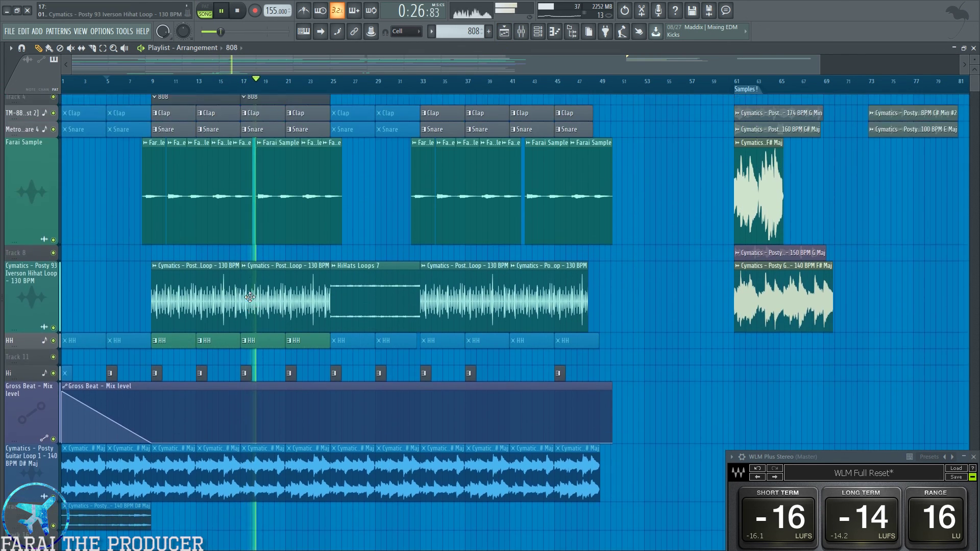
scroll(359, 468, down, 8)
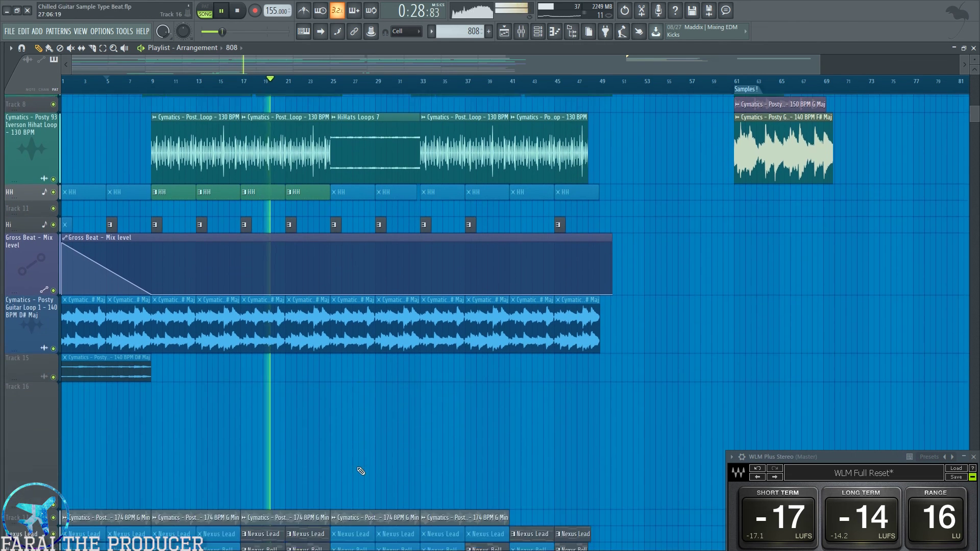
click(53, 396)
click(53, 380)
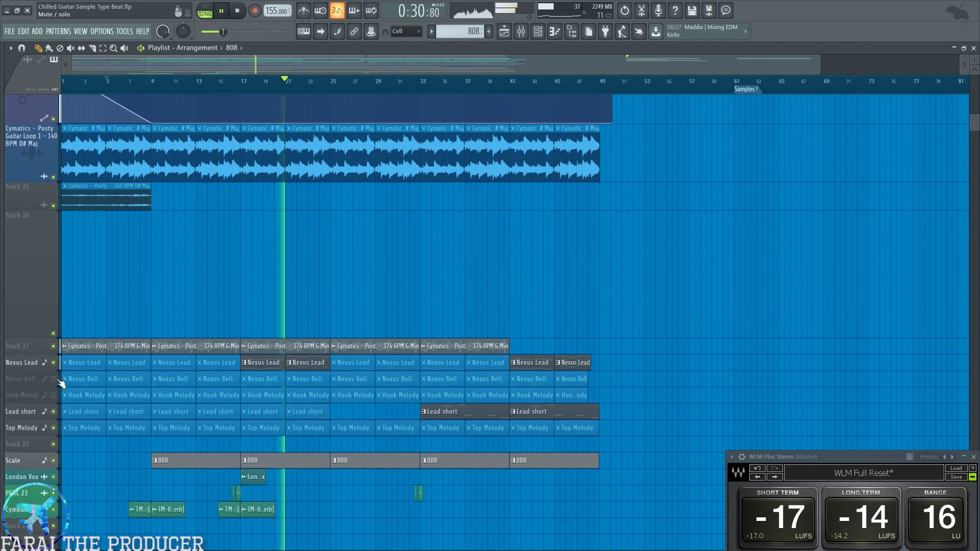
click(53, 363)
scroll(378, 343, up, 6)
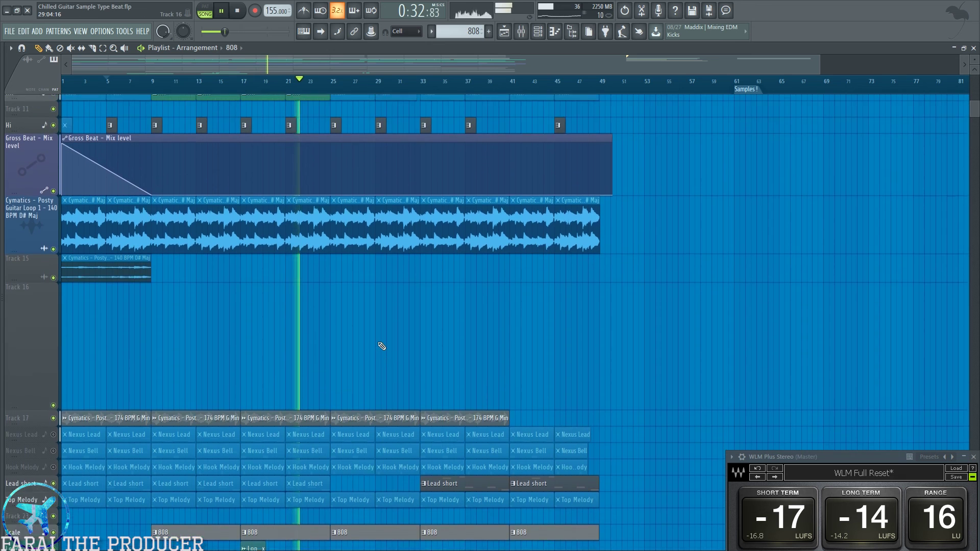
scroll(378, 343, down, 4)
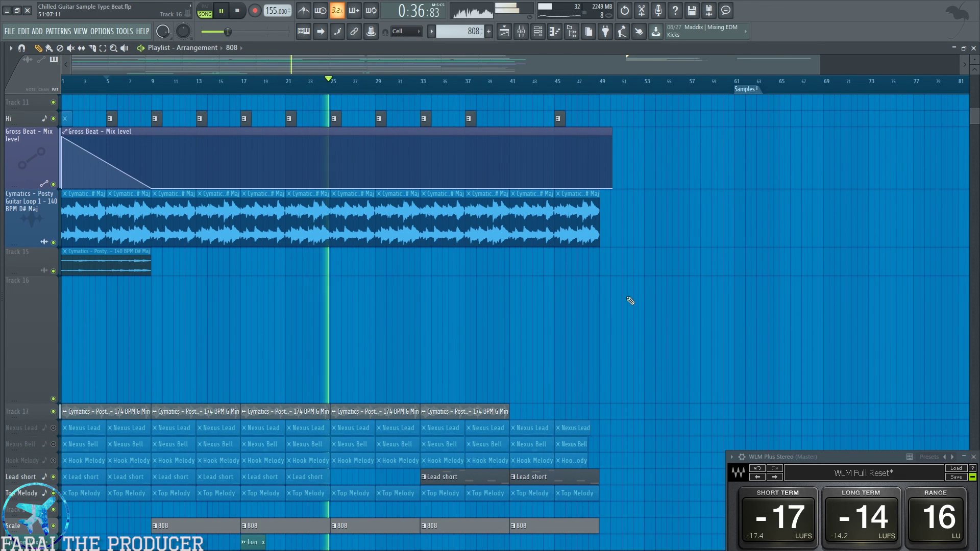
scroll(375, 352, up, 4)
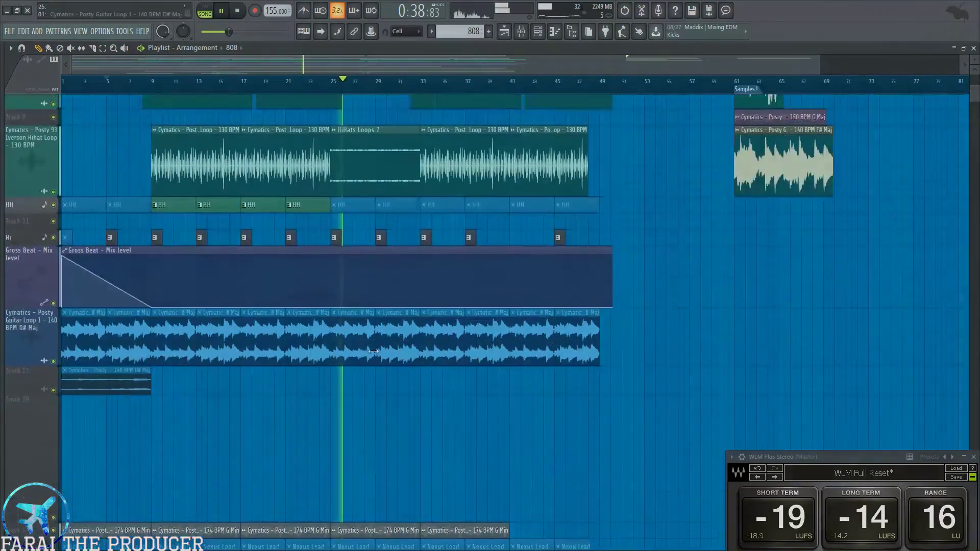
scroll(373, 351, up, 6)
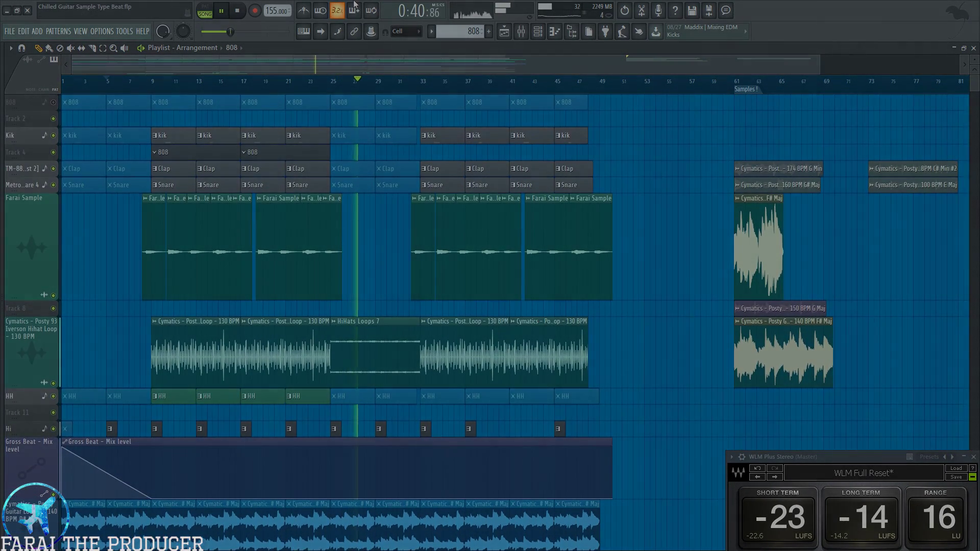
scroll(359, 329, down, 8)
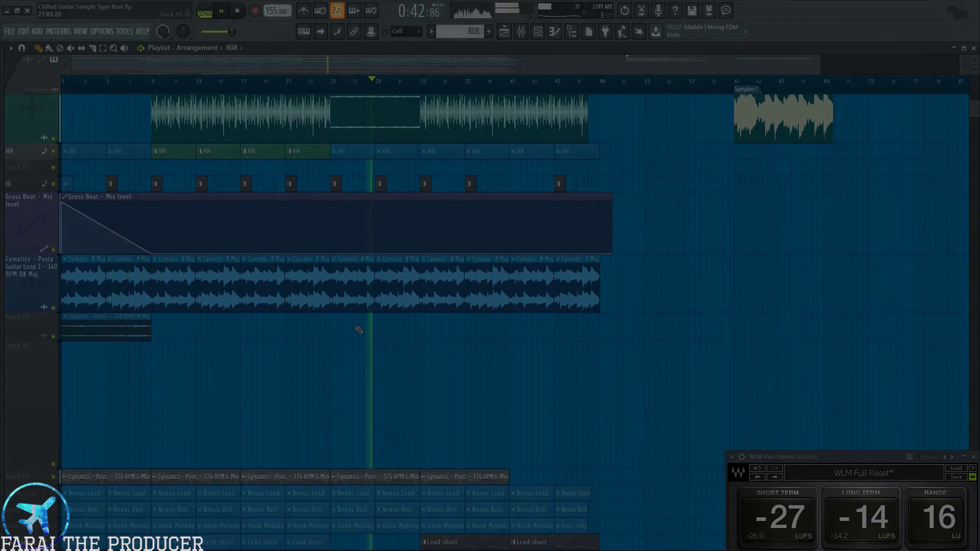
scroll(142, 465, down, 6)
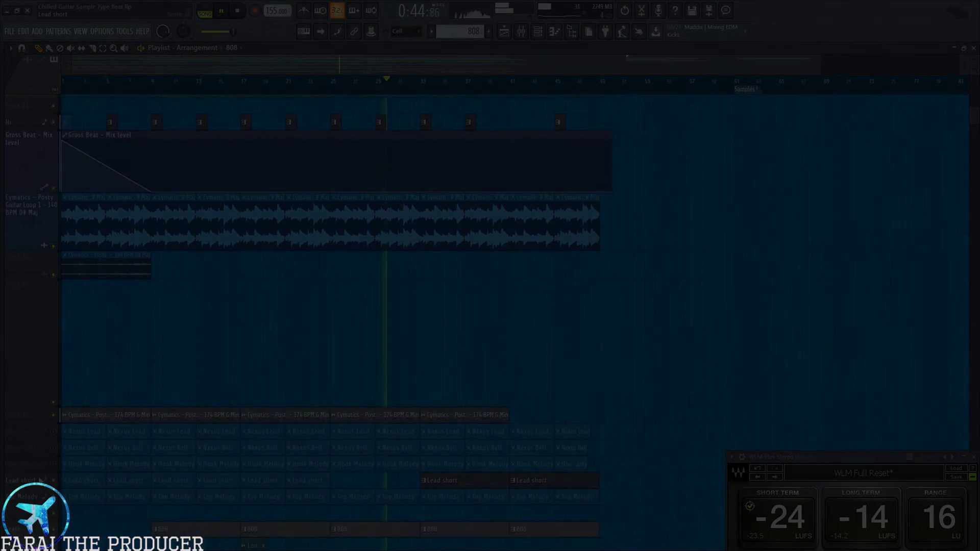